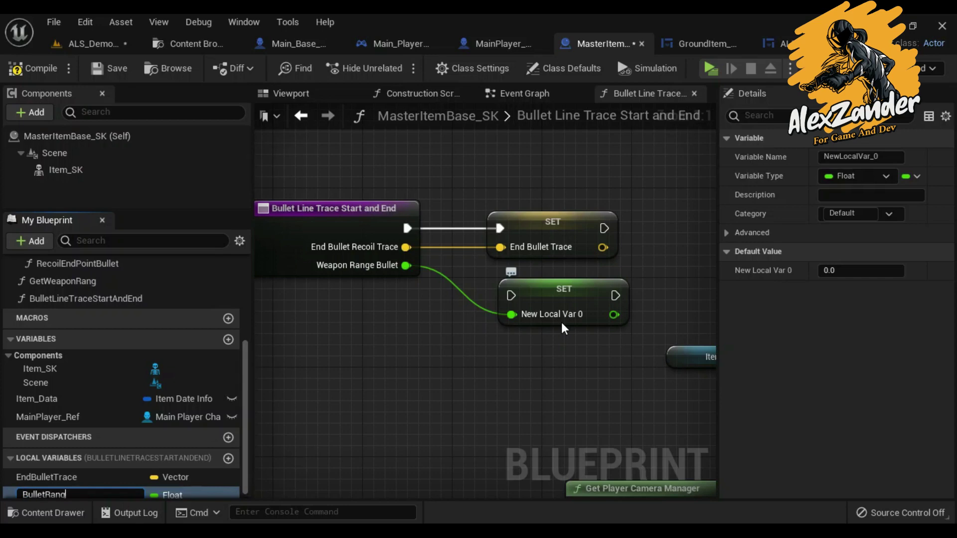
Rename the local variable to BulletRange and chain its SET after SET End Bullet Trace
{"action": "type", "text": "e"}
{"action": "key", "text": "Return"}
{"action": "right_click_drag", "start_coordinate": [562, 322], "coordinate": [352, 327]}
{"action": "left_click_drag", "start_coordinate": [379, 309], "coordinate": [524, 240]}
{"action": "left_click_drag", "start_coordinate": [396, 234], "coordinate": [449, 232]}
Run the SET nodes' execution into the Line Trace node and arrange them among the trace nodes
{"action": "right_click_drag", "start_coordinate": [416, 257], "coordinate": [501, 234]}
{"action": "double_click", "coordinate": [477, 255]}
{"action": "mouse_move", "coordinate": [624, 210]}
{"action": "left_mouse_down"}
{"action": "mouse_move", "coordinate": [409, 247]}
{"action": "mouse_move", "coordinate": [431, 233]}
{"action": "left_mouse_up"}
{"action": "scroll", "coordinate": [408, 248], "scroll_direction": "down", "scroll_amount": 3}
{"action": "right_click_drag", "start_coordinate": [379, 234], "coordinate": [292, 243]}
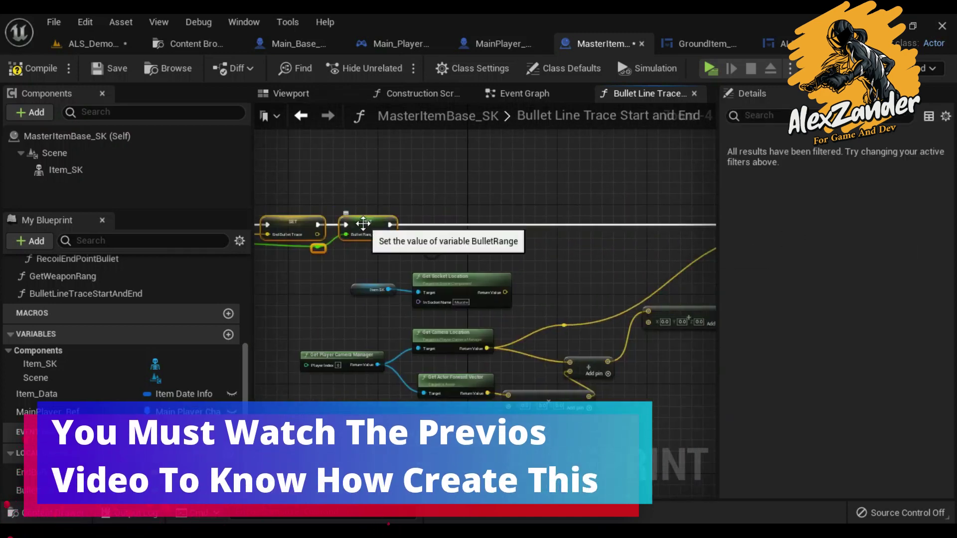
{"action": "left_click_drag", "start_coordinate": [363, 224], "coordinate": [627, 223]}
{"action": "right_click_drag", "start_coordinate": [627, 223], "coordinate": [521, 256]}
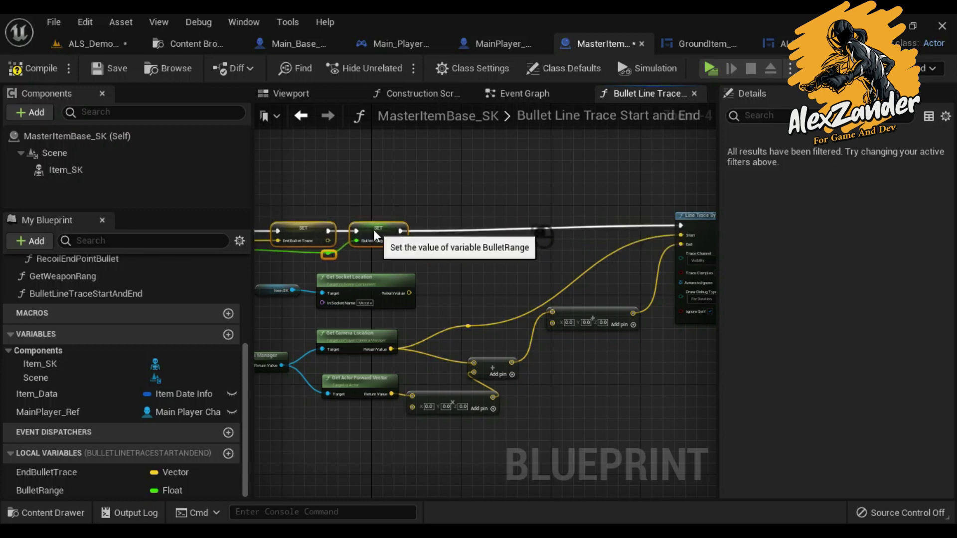
Feed End Bullet Trace into the second Add node that builds the trace end
{"action": "mouse_move", "coordinate": [364, 226]}
{"action": "right_mouse_down"}
{"action": "mouse_move", "coordinate": [449, 230]}
{"action": "mouse_move", "coordinate": [442, 277]}
{"action": "right_mouse_up"}
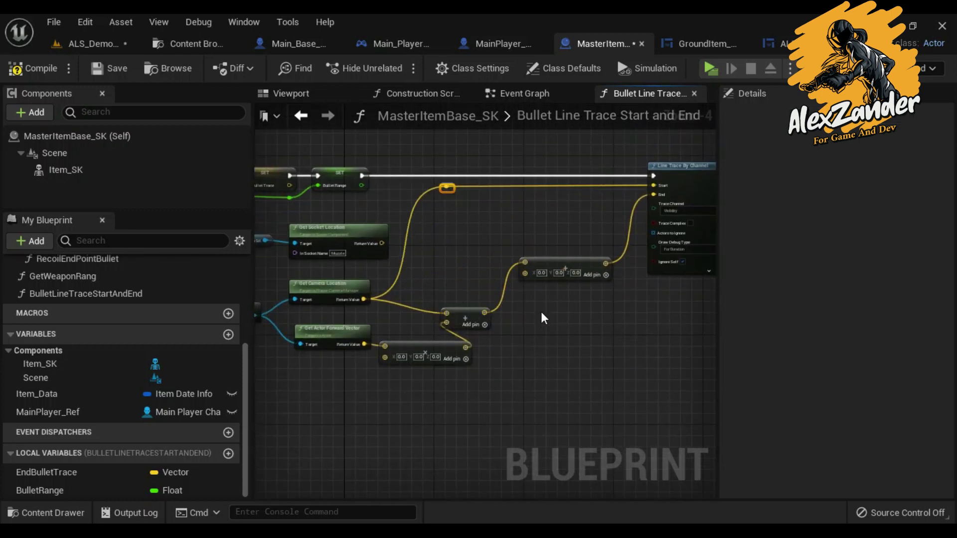
{"action": "scroll", "coordinate": [542, 318], "scroll_direction": "up", "scroll_amount": 2}
{"action": "left_click_drag", "start_coordinate": [481, 306], "coordinate": [579, 299]}
{"action": "right_click_drag", "start_coordinate": [579, 299], "coordinate": [478, 224]}
{"action": "scroll", "coordinate": [478, 224], "scroll_direction": "up", "scroll_amount": 2}
{"action": "left_click_drag", "start_coordinate": [478, 224], "coordinate": [519, 306]}
{"action": "left_click_drag", "start_coordinate": [47, 472], "coordinate": [431, 319]}
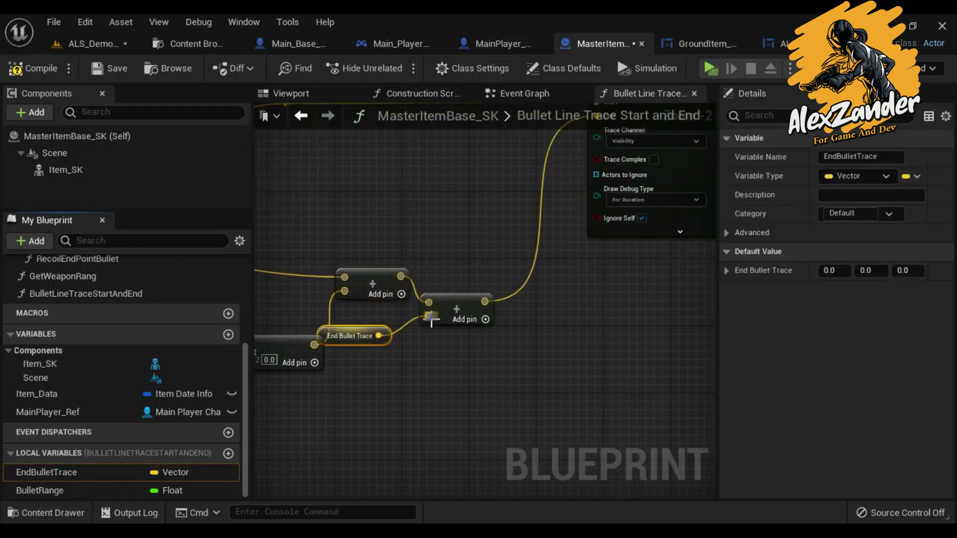
{"action": "left_click", "coordinate": [473, 299]}
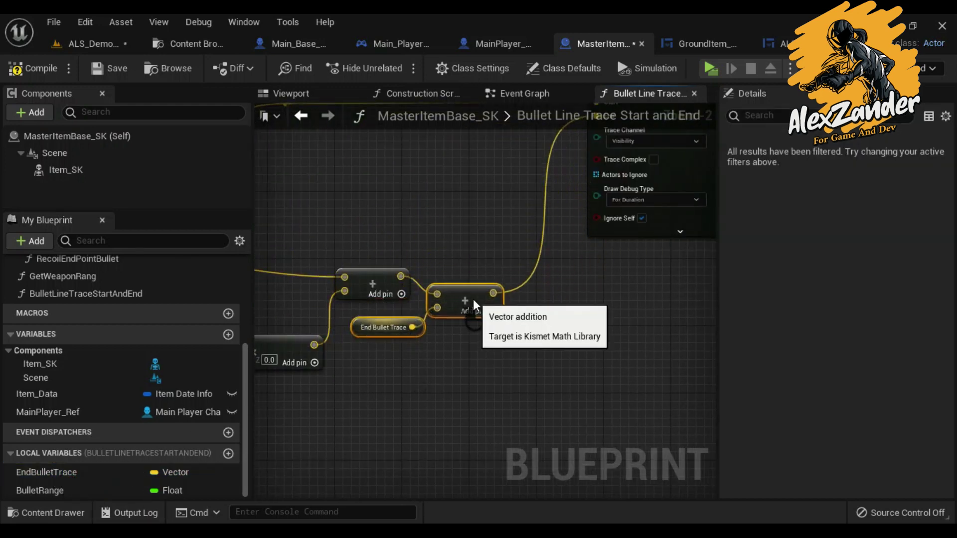
Convert the forward-vector multiply pin to a float and wire BulletRange into it
{"action": "scroll", "coordinate": [549, 330], "scroll_direction": "down", "scroll_amount": 6}
{"action": "scroll", "coordinate": [549, 330], "scroll_direction": "up", "scroll_amount": 6}
{"action": "right_click_drag", "start_coordinate": [454, 361], "coordinate": [400, 331]}
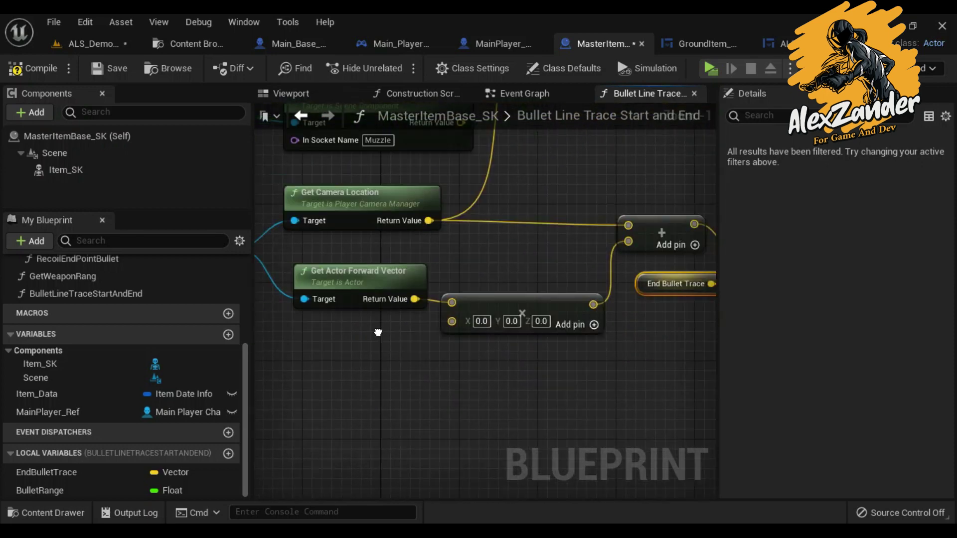
{"action": "right_click", "coordinate": [394, 322]}
{"action": "mouse_move", "coordinate": [439, 308]}
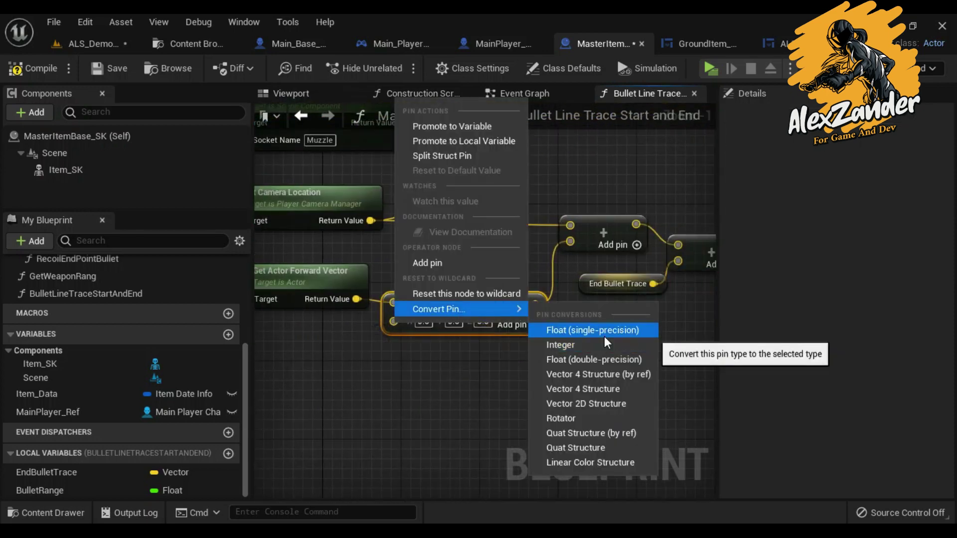
{"action": "left_click", "coordinate": [605, 336]}
{"action": "right_click_drag", "start_coordinate": [406, 348], "coordinate": [550, 358]}
{"action": "left_click_drag", "start_coordinate": [45, 490], "coordinate": [533, 333]}
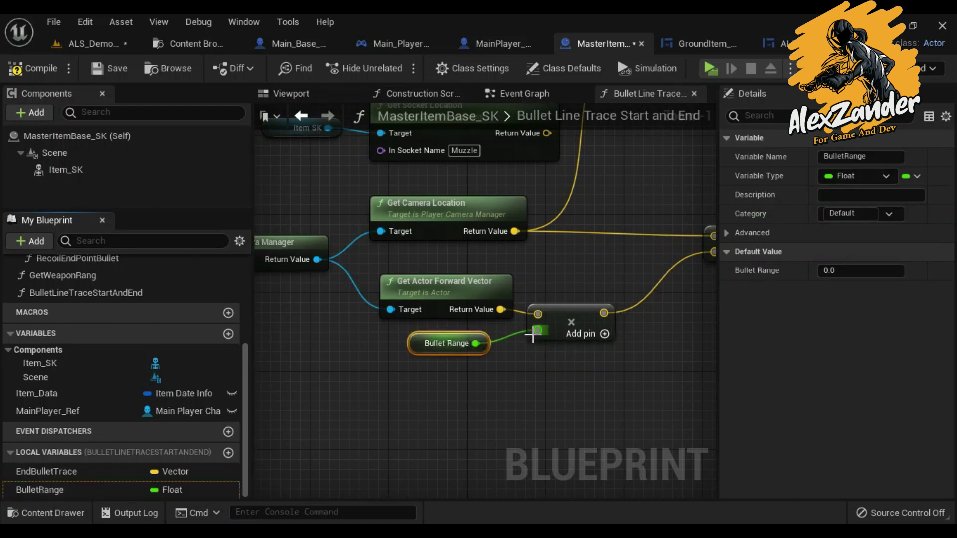
{"action": "scroll", "coordinate": [428, 344], "scroll_direction": "down", "scroll_amount": 5}
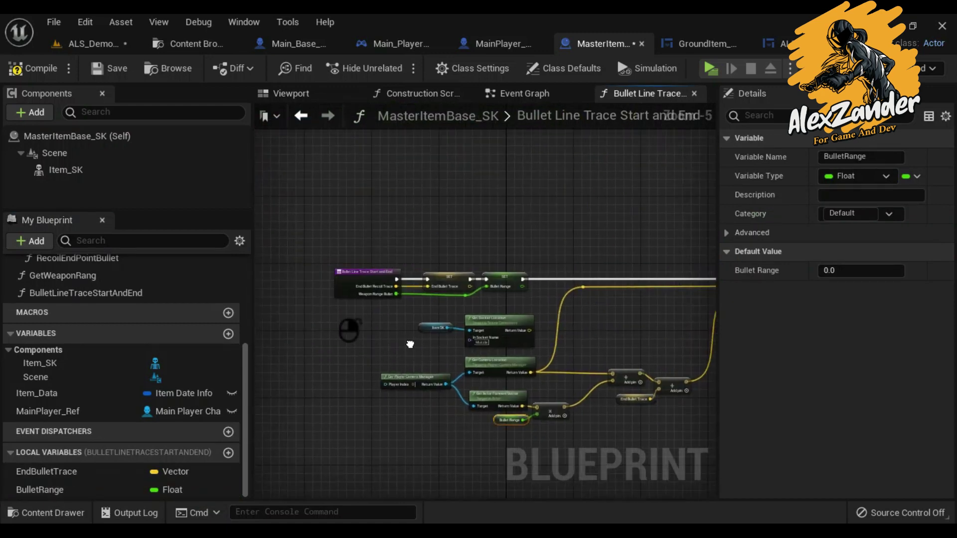
{"action": "left_click", "coordinate": [608, 319]}
{"action": "right_click_drag", "start_coordinate": [607, 319], "coordinate": [571, 298]}
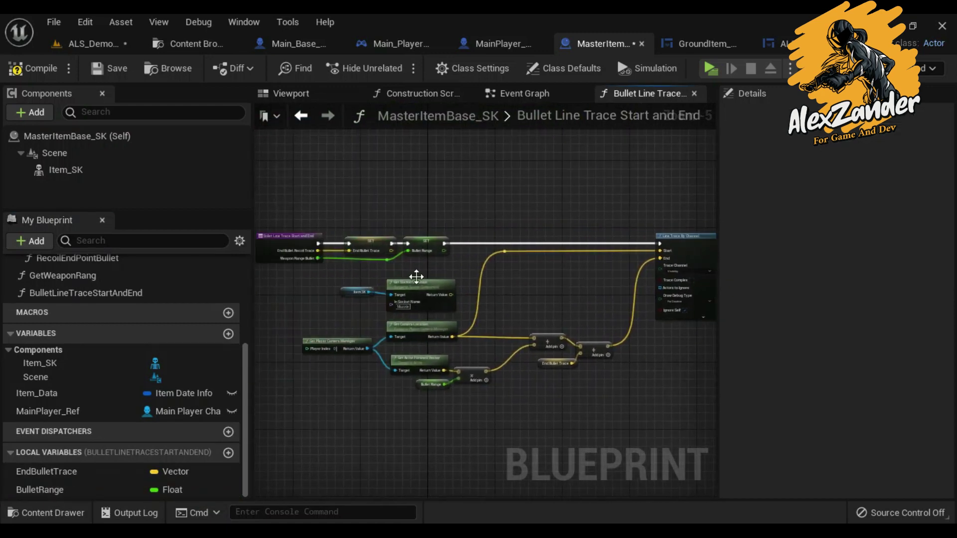
Compile and save the blueprint, review the setters and inputs, and close the function graph
{"action": "left_click", "coordinate": [106, 73]}
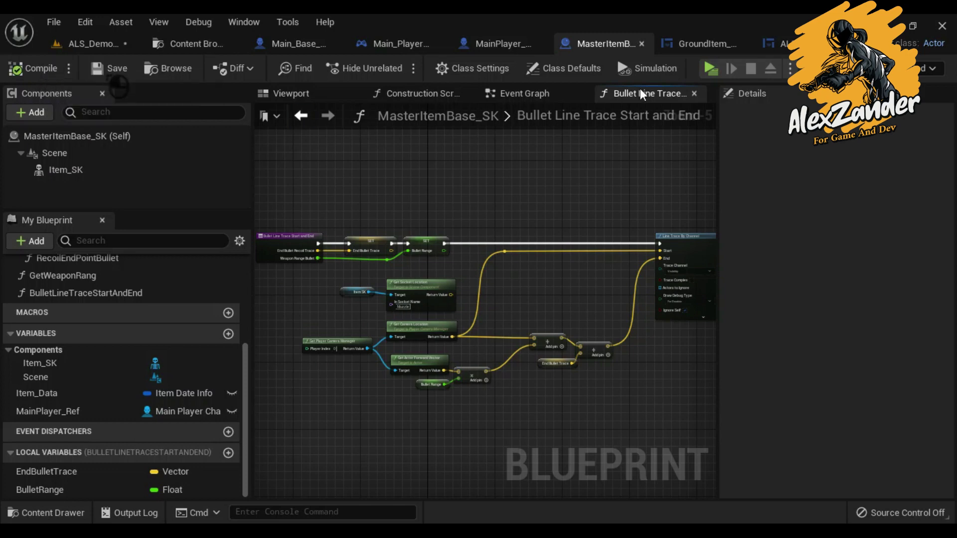
{"action": "left_click", "coordinate": [365, 247]}
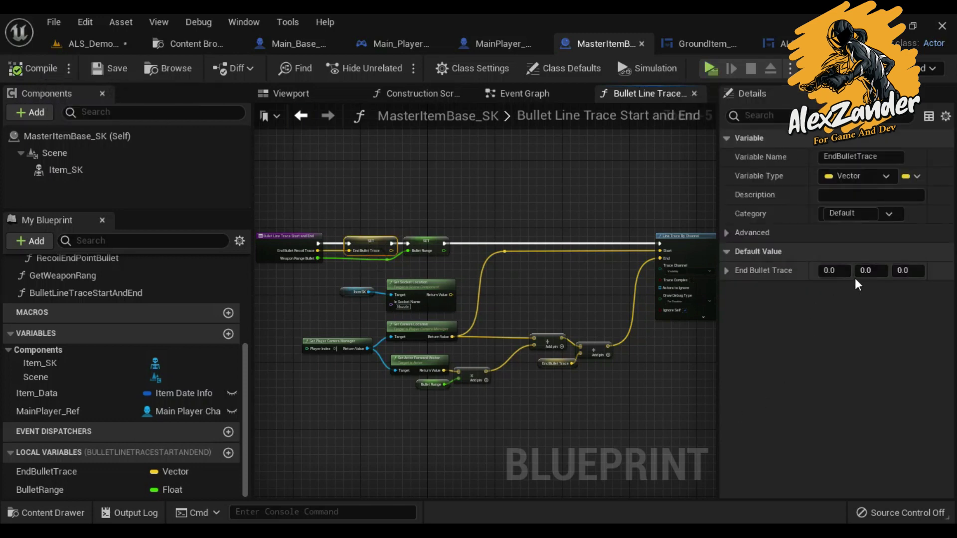
{"action": "left_click", "coordinate": [298, 248]}
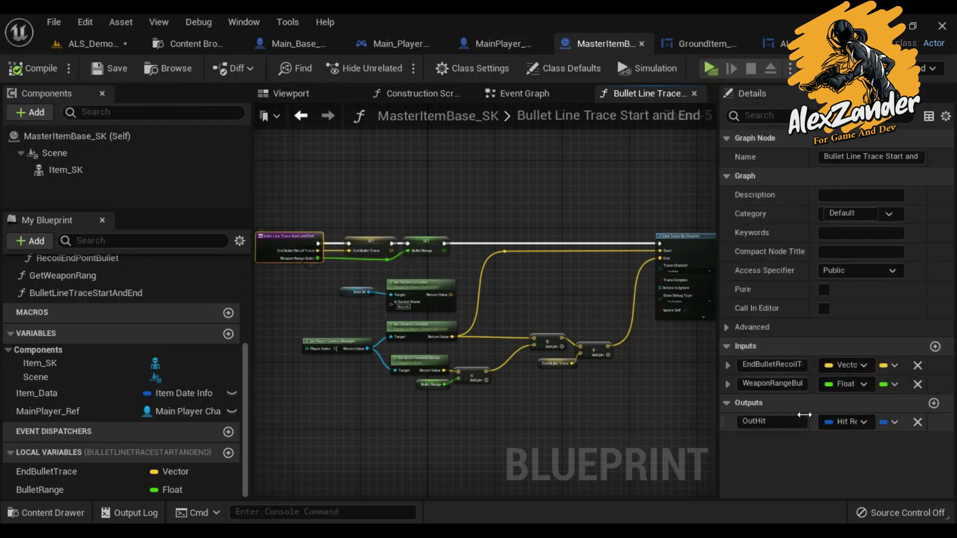
{"action": "left_click", "coordinate": [440, 251]}
{"action": "left_click", "coordinate": [378, 255]}
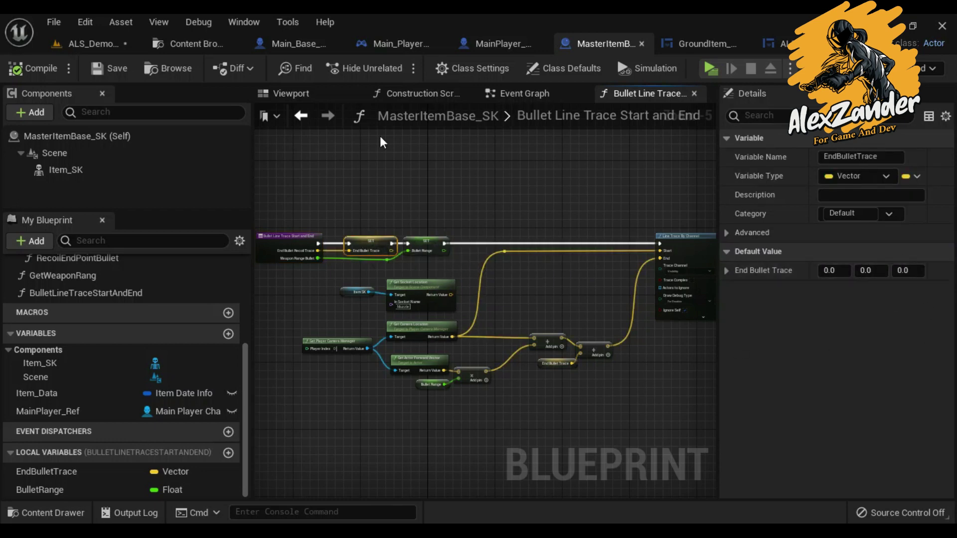
{"action": "left_click", "coordinate": [693, 94]}
{"action": "scroll", "coordinate": [468, 335], "scroll_direction": "down", "scroll_amount": 5}
Place a Bullet Line Trace Start And End call on the Branch's True output
{"action": "scroll", "coordinate": [417, 274], "scroll_direction": "up", "scroll_amount": 5}
{"action": "scroll", "coordinate": [507, 317], "scroll_direction": "down", "scroll_amount": 2}
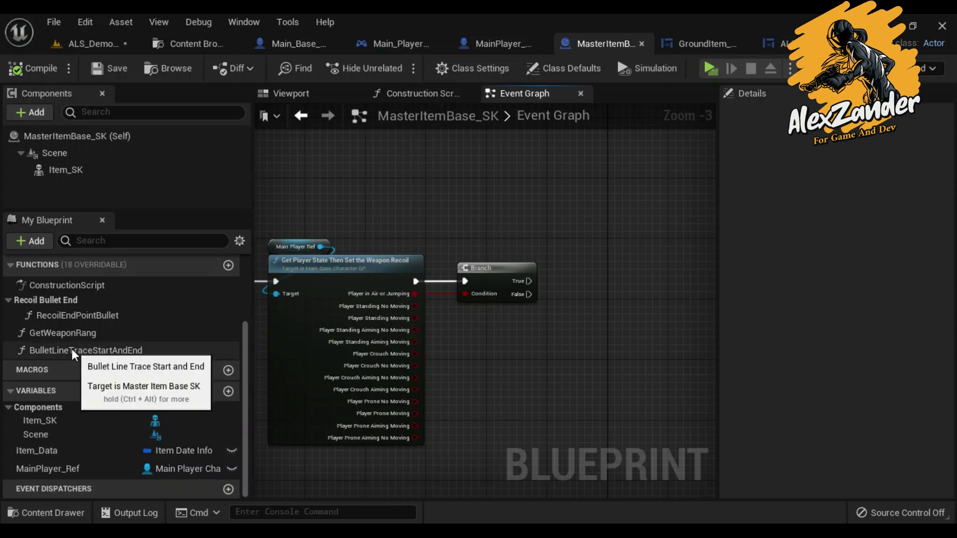
{"action": "left_click_drag", "start_coordinate": [72, 349], "coordinate": [578, 262]}
{"action": "right_click_drag", "start_coordinate": [672, 270], "coordinate": [517, 271]}
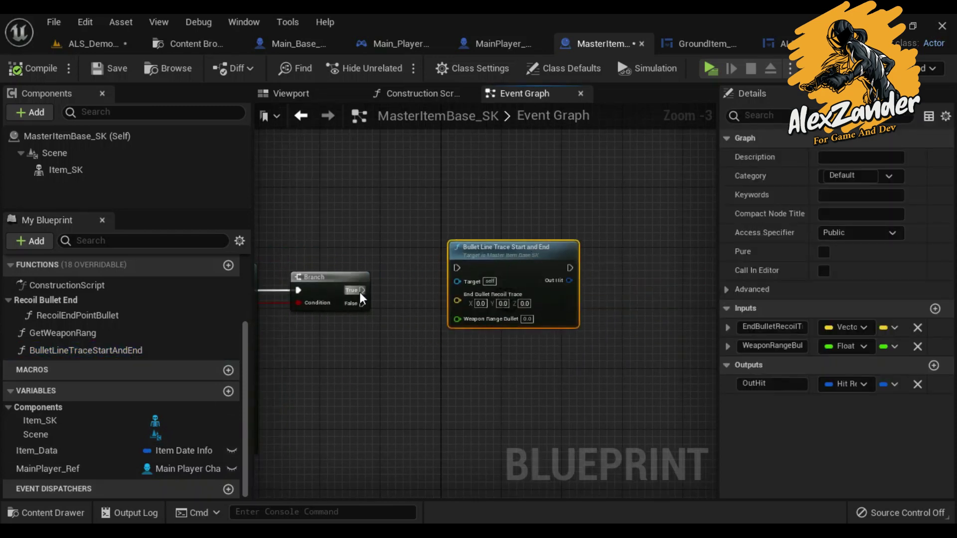
{"action": "left_click_drag", "start_coordinate": [459, 269], "coordinate": [459, 269]}
{"action": "scroll", "coordinate": [533, 287], "scroll_direction": "up", "scroll_amount": 2}
{"action": "mouse_move", "coordinate": [521, 294]}
{"action": "right_mouse_down"}
{"action": "mouse_move", "coordinate": [507, 268]}
{"action": "mouse_move", "coordinate": [548, 271]}
{"action": "right_mouse_up"}
{"action": "scroll", "coordinate": [474, 267], "scroll_direction": "down", "scroll_amount": 2}
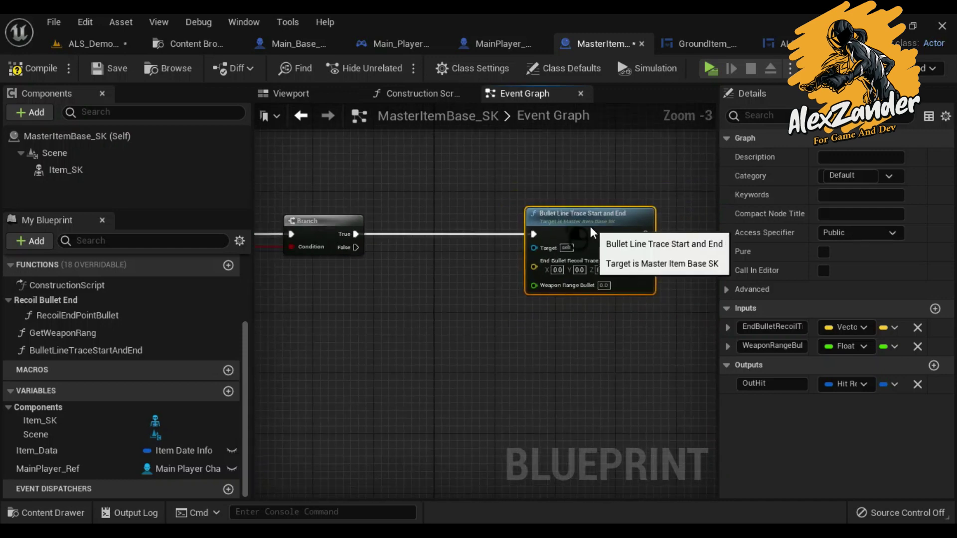
Add Recoil End Point Bullet, wire End Point to End Bullet Recoil Trace, and set range 1000
{"action": "mouse_move", "coordinate": [75, 315]}
{"action": "left_mouse_down"}
{"action": "mouse_move", "coordinate": [436, 291]}
{"action": "mouse_move", "coordinate": [381, 318]}
{"action": "left_mouse_up"}
{"action": "scroll", "coordinate": [486, 299], "scroll_direction": "up", "scroll_amount": 1}
{"action": "left_click_drag", "start_coordinate": [486, 309], "coordinate": [530, 268]}
{"action": "mouse_move", "coordinate": [433, 287]}
{"action": "right_mouse_down"}
{"action": "mouse_move", "coordinate": [496, 380]}
{"action": "mouse_move", "coordinate": [495, 310]}
{"action": "mouse_move", "coordinate": [463, 308]}
{"action": "right_mouse_up"}
{"action": "left_click_drag", "start_coordinate": [507, 214], "coordinate": [548, 211]}
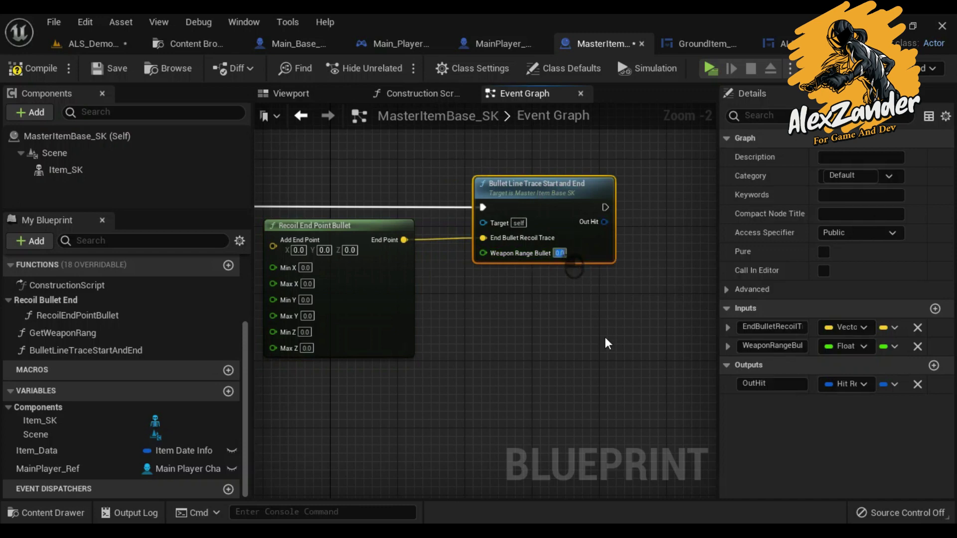
{"action": "type", "text": "1000"}
Add the GetWeaponRang getter and move the three new nodes into place
{"action": "mouse_move", "coordinate": [446, 372]}
{"action": "right_mouse_down"}
{"action": "mouse_move", "coordinate": [603, 343]}
{"action": "mouse_move", "coordinate": [579, 354]}
{"action": "right_mouse_up"}
{"action": "left_click_drag", "start_coordinate": [75, 333], "coordinate": [725, 300]}
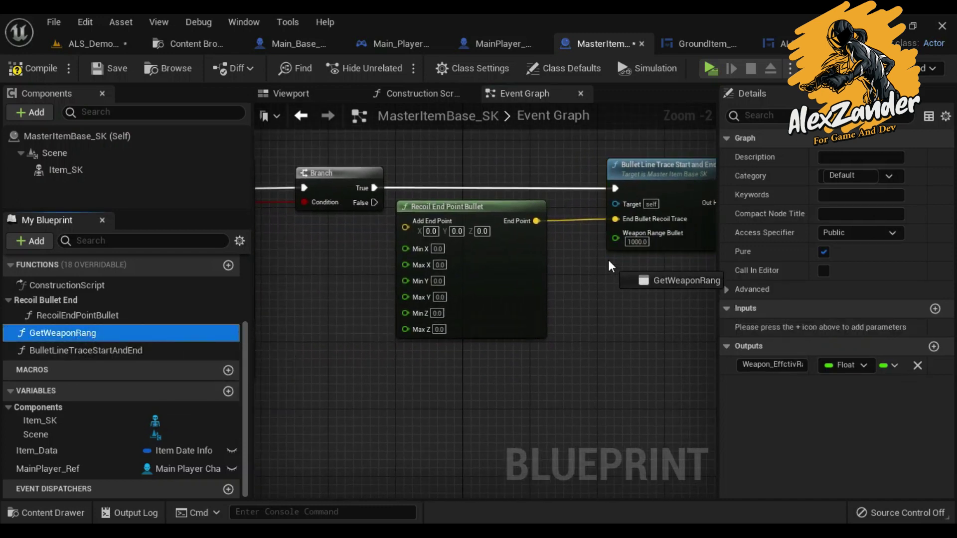
{"action": "left_click_drag", "start_coordinate": [609, 262], "coordinate": [610, 265]}
{"action": "right_click_drag", "start_coordinate": [641, 311], "coordinate": [548, 325]}
{"action": "right_click_drag", "start_coordinate": [371, 373], "coordinate": [465, 367]}
{"action": "right_click_drag", "start_coordinate": [570, 348], "coordinate": [508, 333]}
{"action": "left_click_drag", "start_coordinate": [396, 378], "coordinate": [542, 232]}
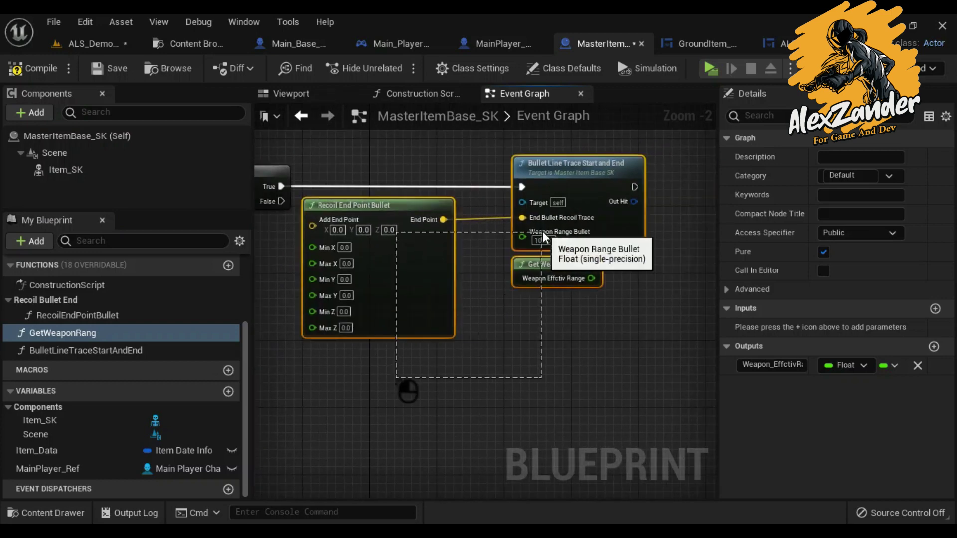
{"action": "mouse_move", "coordinate": [285, 267]}
{"action": "right_mouse_down"}
{"action": "mouse_move", "coordinate": [462, 271]}
{"action": "mouse_move", "coordinate": [353, 237]}
{"action": "right_mouse_up"}
Tidy the nodes with a reroute knot and open the Recoil End Point Bullet function
{"action": "double_click", "coordinate": [468, 277]}
{"action": "mouse_move", "coordinate": [329, 421]}
{"action": "left_mouse_down"}
{"action": "mouse_move", "coordinate": [667, 228]}
{"action": "mouse_move", "coordinate": [669, 165]}
{"action": "left_mouse_up"}
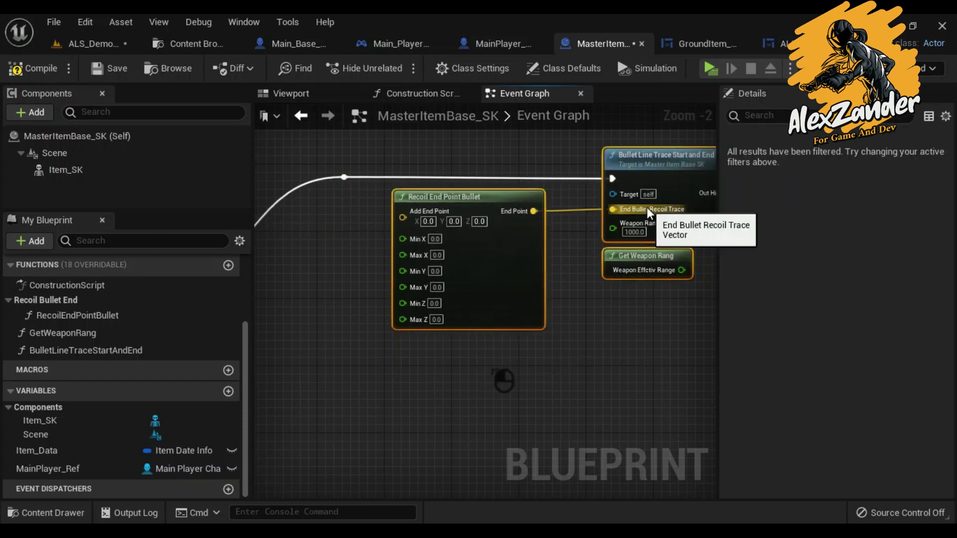
{"action": "right_click_drag", "start_coordinate": [375, 229], "coordinate": [407, 238]}
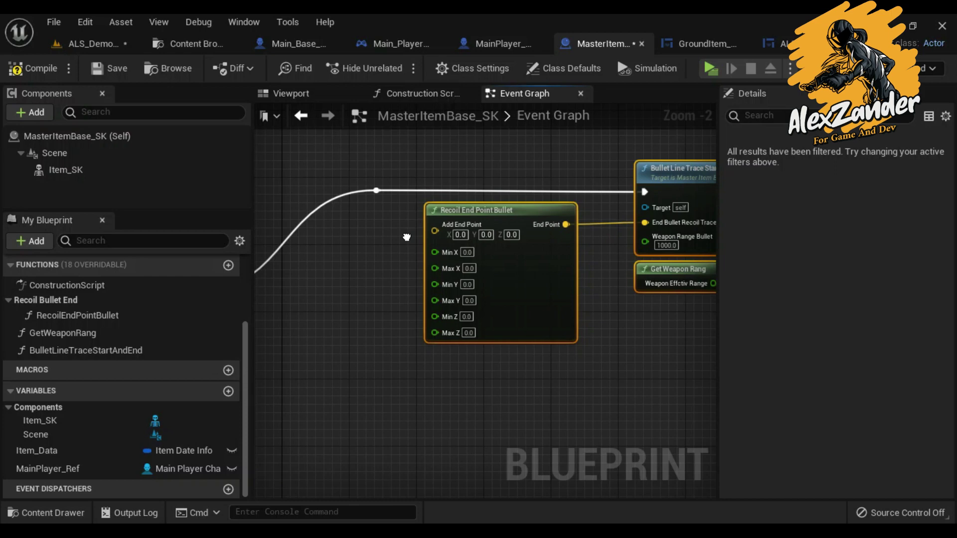
{"action": "mouse_move", "coordinate": [407, 238]}
{"action": "right_mouse_down"}
{"action": "mouse_move", "coordinate": [492, 223]}
{"action": "mouse_move", "coordinate": [362, 222]}
{"action": "mouse_move", "coordinate": [414, 237]}
{"action": "right_mouse_up"}
{"action": "left_click_drag", "start_coordinate": [468, 238], "coordinate": [415, 239]}
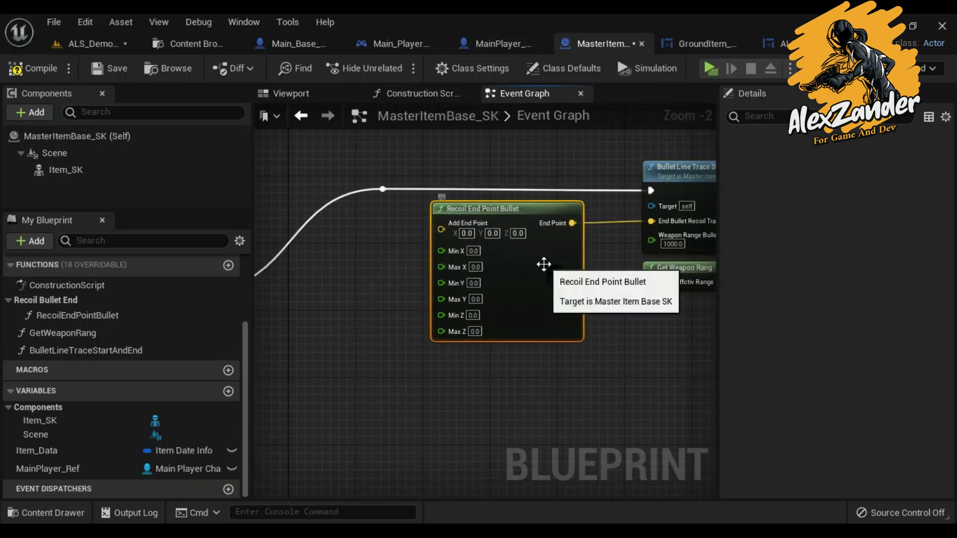
{"action": "double_click", "coordinate": [543, 265]}
Remove the Y and Z range inputs and rename MinX to Min
{"action": "left_click", "coordinate": [319, 288]}
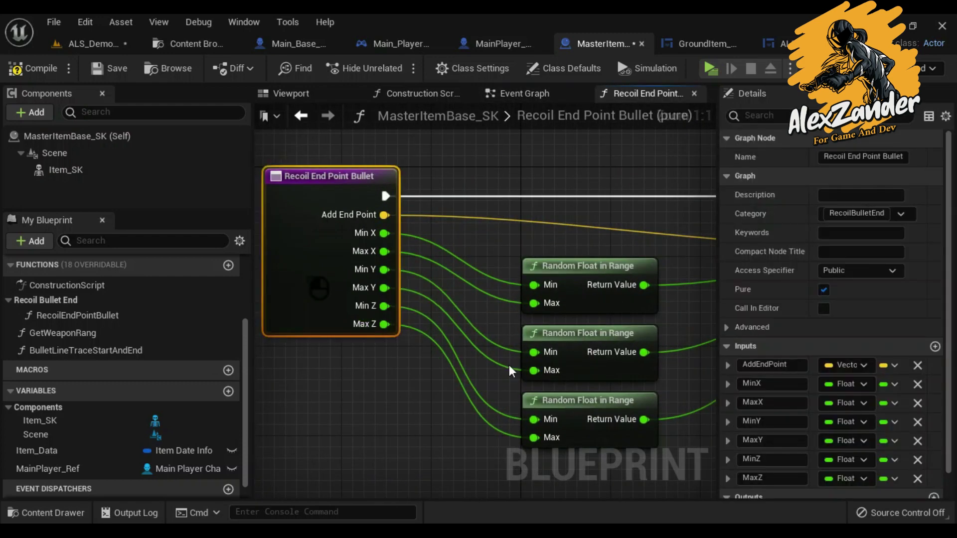
{"action": "left_click", "coordinate": [921, 424]}
{"action": "left_click", "coordinate": [920, 425]}
{"action": "left_click", "coordinate": [920, 425]}
{"action": "left_click", "coordinate": [920, 425]}
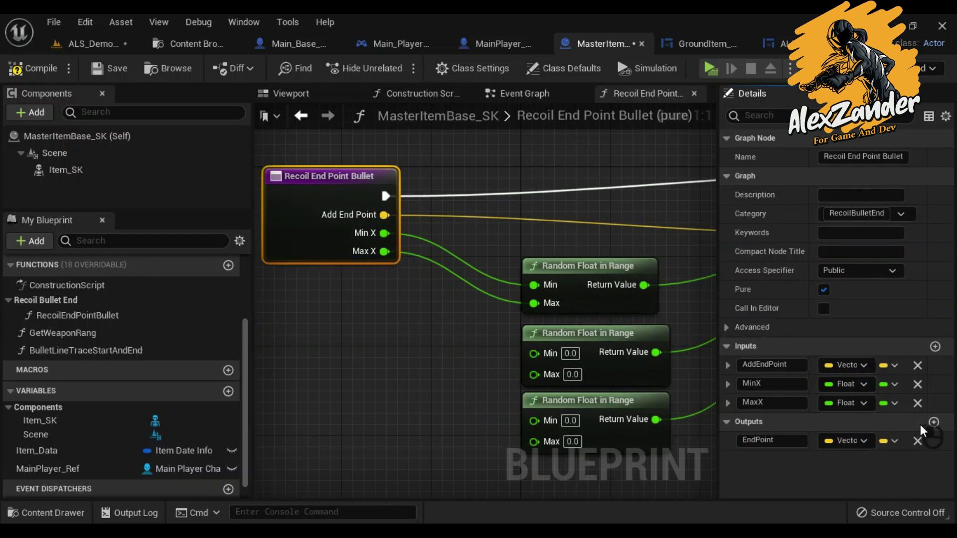
{"action": "left_click", "coordinate": [782, 385]}
{"action": "key", "text": "BackSpace"}
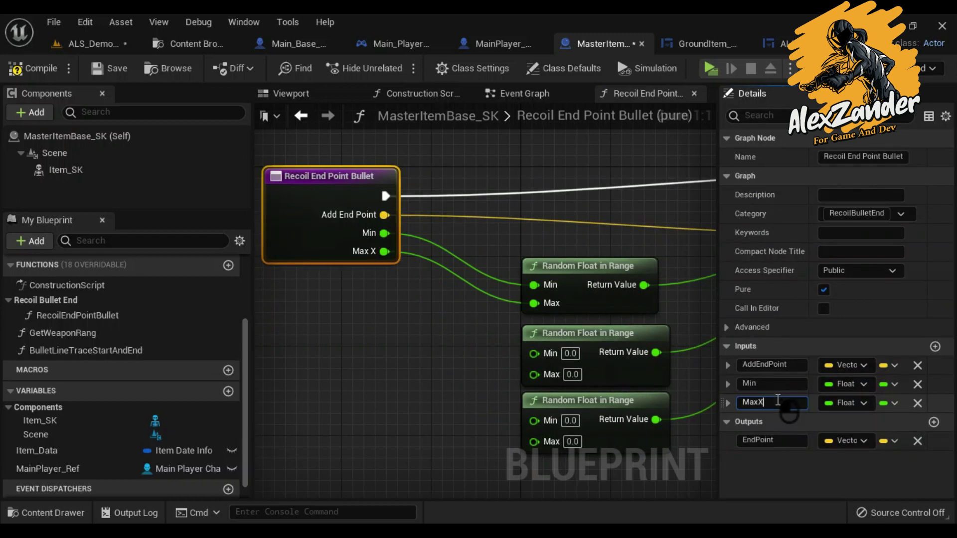
Wire Min and Max into the other random range nodes, compile, save and close
{"action": "left_click_drag", "start_coordinate": [384, 233], "coordinate": [534, 353]}
{"action": "left_click_drag", "start_coordinate": [385, 252], "coordinate": [534, 370]}
{"action": "mouse_move", "coordinate": [385, 233]}
{"action": "left_mouse_down"}
{"action": "mouse_move", "coordinate": [534, 420]}
{"action": "mouse_move", "coordinate": [385, 252]}
{"action": "left_mouse_up"}
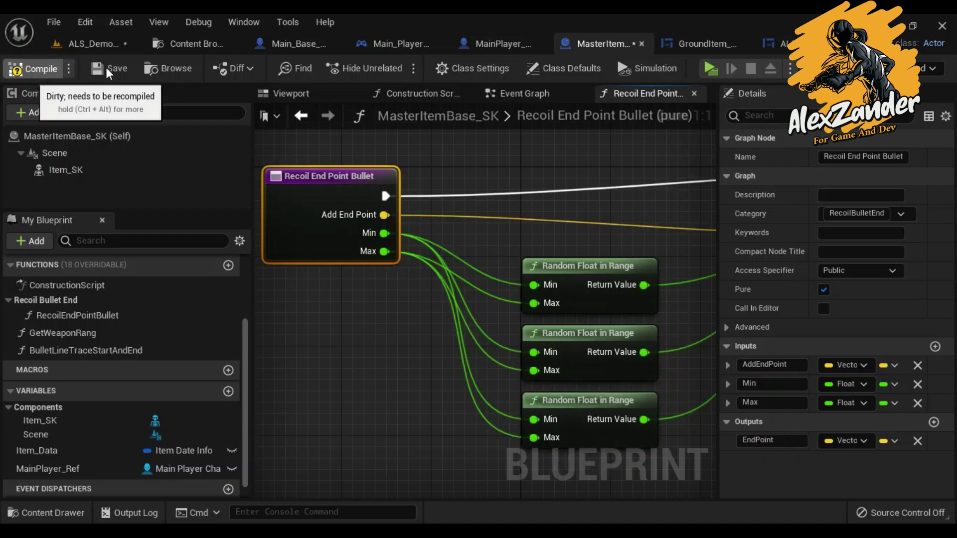
{"action": "left_click", "coordinate": [106, 68]}
{"action": "left_click", "coordinate": [694, 94]}
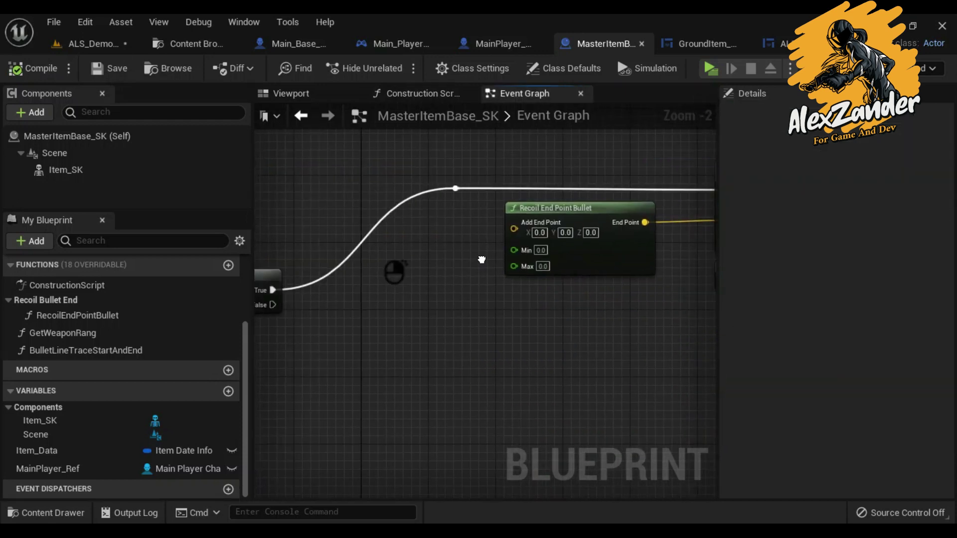
{"action": "right_click_drag", "start_coordinate": [481, 259], "coordinate": [373, 242]}
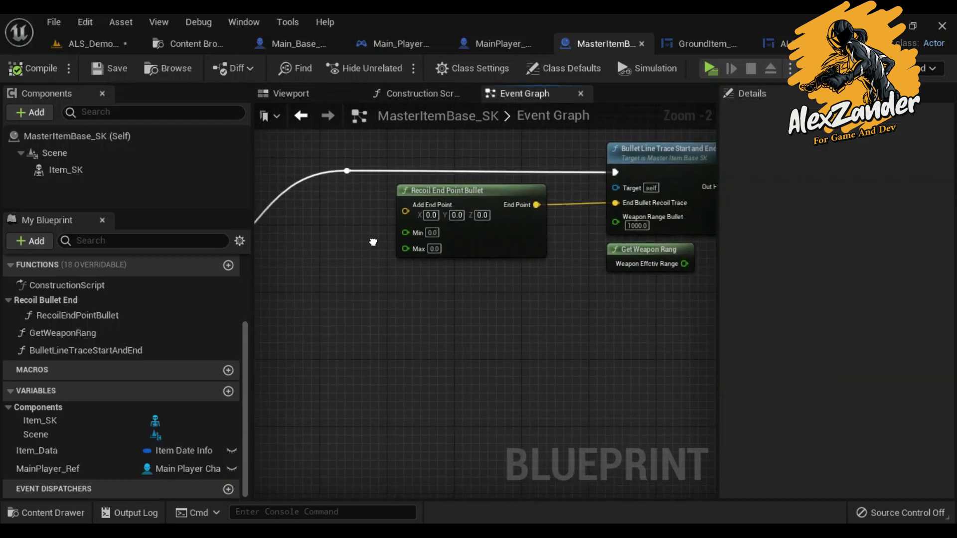
Reopen Recoil End Point Bullet and remove the unused AddEndPoint input
{"action": "double_click", "coordinate": [490, 194]}
{"action": "mouse_move", "coordinate": [557, 296]}
{"action": "right_mouse_down"}
{"action": "mouse_move", "coordinate": [387, 290]}
{"action": "mouse_move", "coordinate": [479, 261]}
{"action": "mouse_move", "coordinate": [536, 262]}
{"action": "mouse_move", "coordinate": [443, 255]}
{"action": "mouse_move", "coordinate": [542, 261]}
{"action": "mouse_move", "coordinate": [499, 261]}
{"action": "right_mouse_up"}
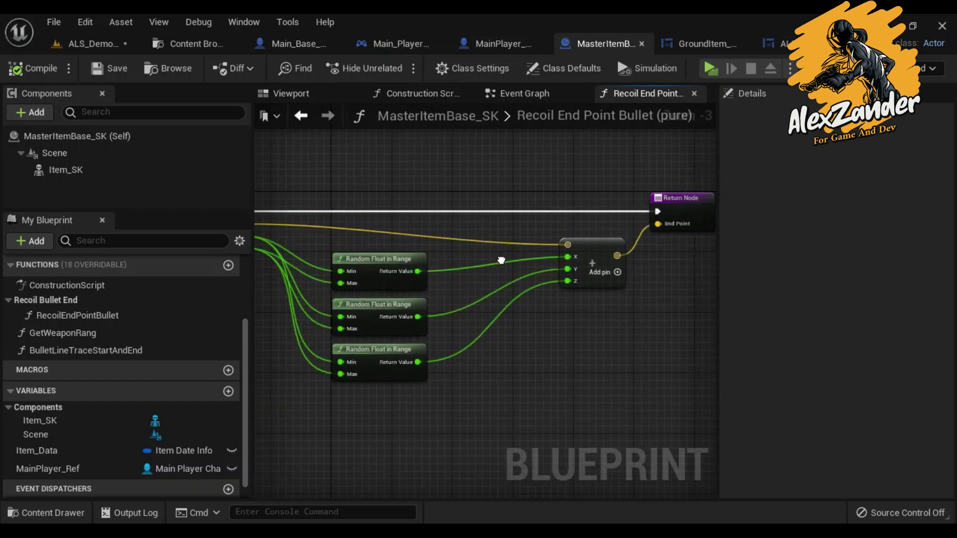
{"action": "right_click_drag", "start_coordinate": [282, 259], "coordinate": [380, 266]}
{"action": "left_click", "coordinate": [319, 238]}
{"action": "left_click", "coordinate": [918, 367]}
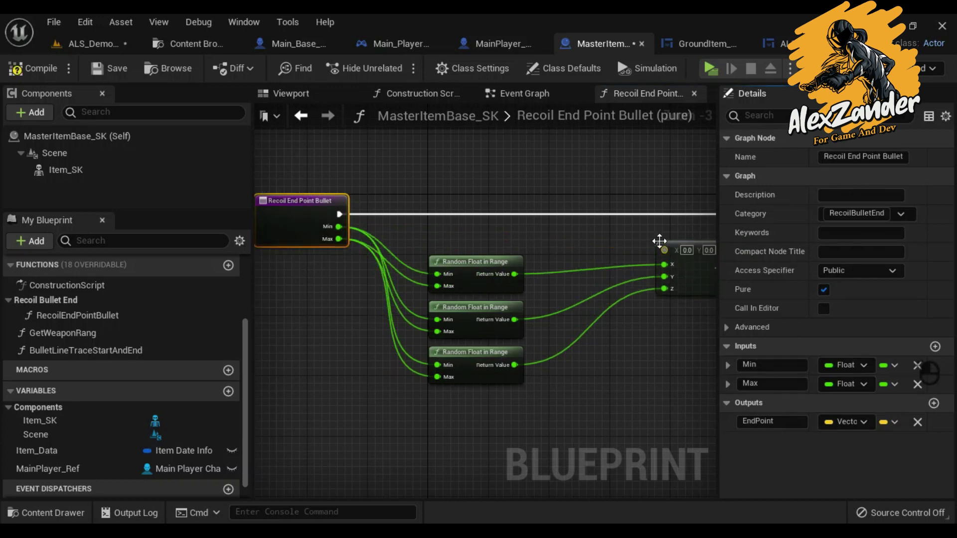
{"action": "right_click_drag", "start_coordinate": [662, 242], "coordinate": [447, 241]}
{"action": "left_click_drag", "start_coordinate": [568, 210], "coordinate": [650, 209]}
{"action": "mouse_move", "coordinate": [532, 223]}
{"action": "right_mouse_down"}
{"action": "mouse_move", "coordinate": [548, 228]}
{"action": "mouse_move", "coordinate": [504, 229]}
{"action": "right_mouse_up"}
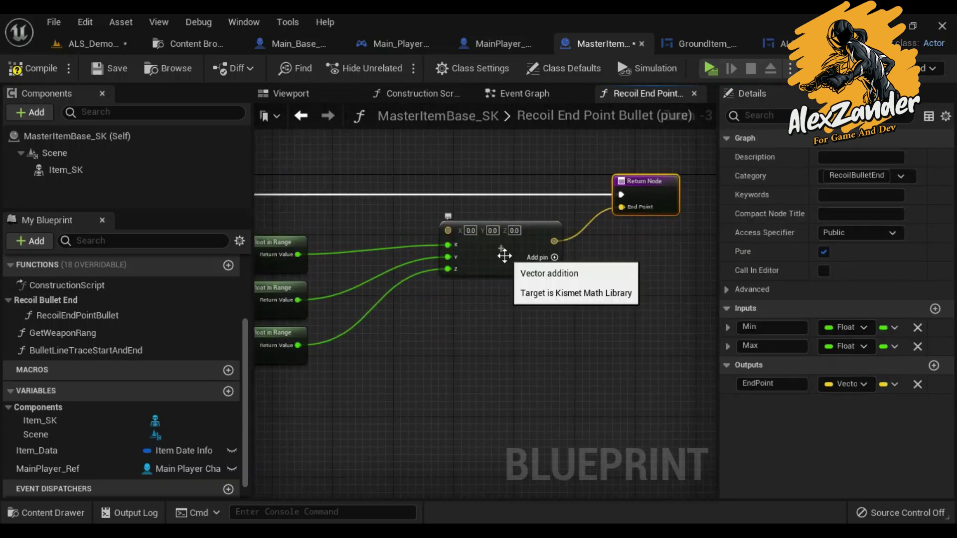
Promote the vector to local EndPointAdd, split it, and feed the three random floats into X, Y, Z
{"action": "left_click_drag", "start_coordinate": [553, 241], "coordinate": [589, 258]}
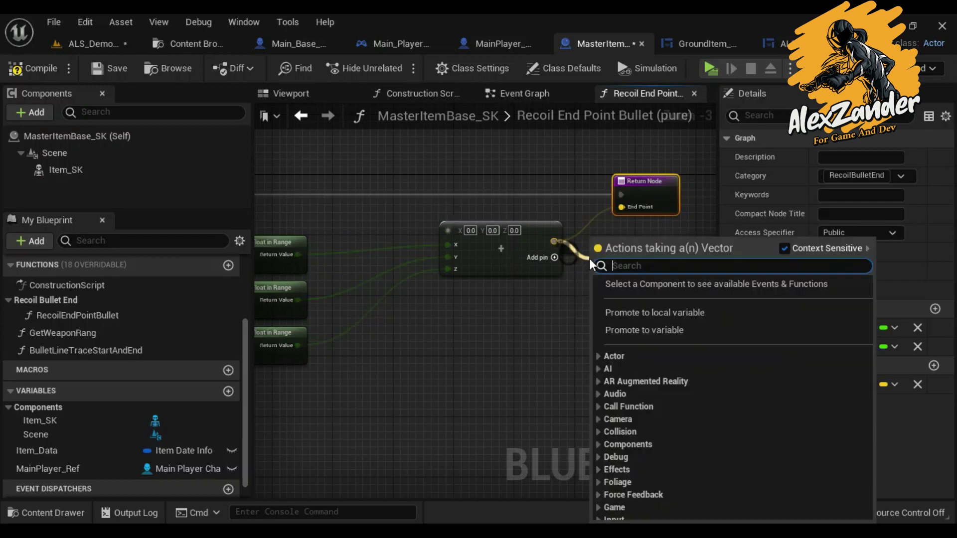
{"action": "left_click", "coordinate": [656, 313]}
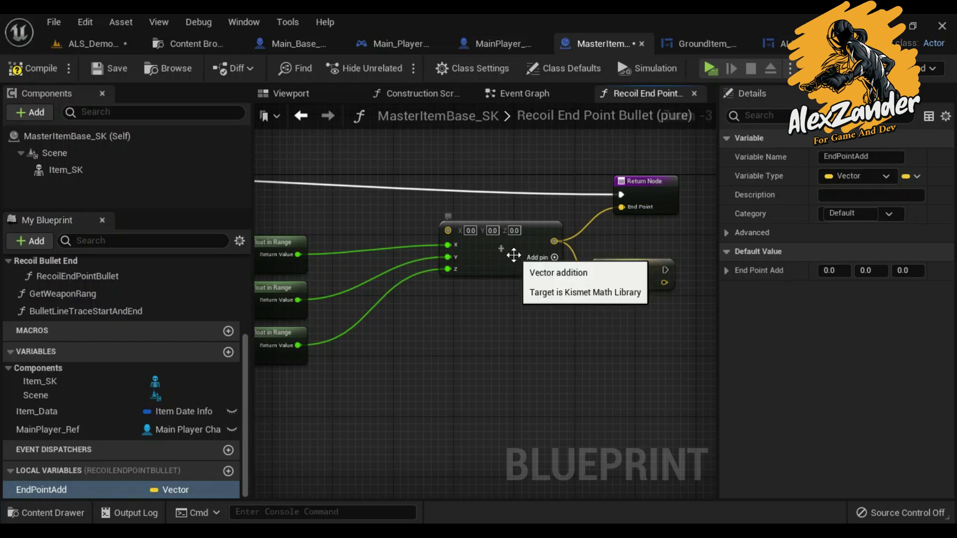
{"action": "left_click", "coordinate": [526, 267]}
{"action": "right_click", "coordinate": [601, 284]}
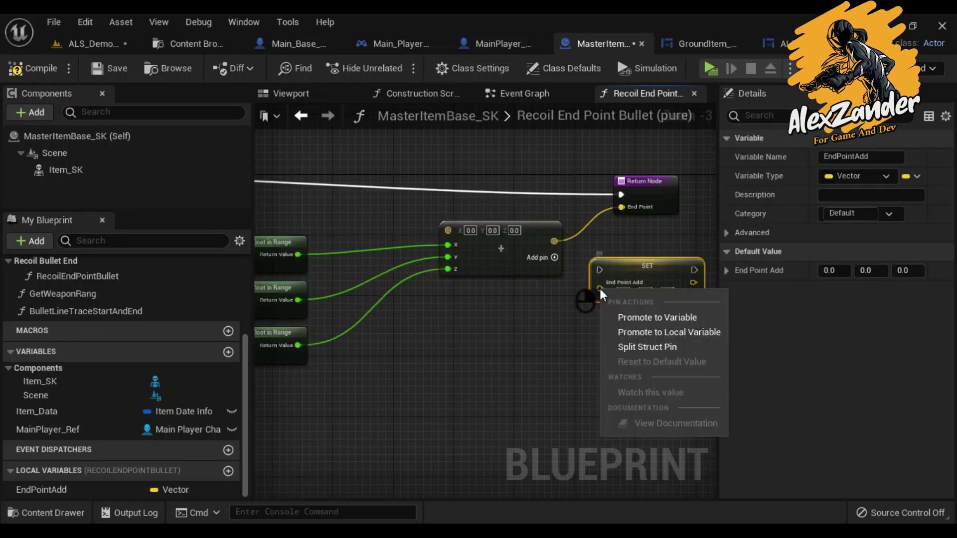
{"action": "left_click", "coordinate": [621, 346]}
{"action": "mouse_move", "coordinate": [588, 275]}
{"action": "left_mouse_down"}
{"action": "mouse_move", "coordinate": [600, 283]}
{"action": "mouse_move", "coordinate": [300, 301]}
{"action": "left_mouse_up"}
{"action": "left_click_drag", "start_coordinate": [298, 345], "coordinate": [600, 307]}
{"action": "left_click_drag", "start_coordinate": [669, 282], "coordinate": [622, 207]}
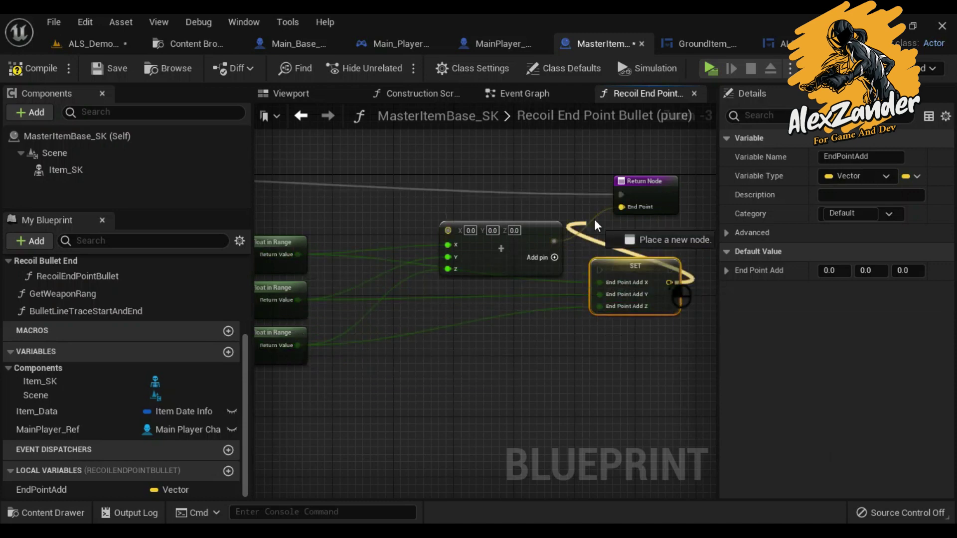
Delete the old Make Vector, run SET from entry to return, and compile and save
{"action": "left_click", "coordinate": [507, 261]}
{"action": "key", "text": "Delete"}
{"action": "left_click_drag", "start_coordinate": [661, 263], "coordinate": [543, 190]}
{"action": "right_click_drag", "start_coordinate": [299, 204], "coordinate": [543, 222]}
{"action": "left_click_drag", "start_coordinate": [368, 213], "coordinate": [585, 214]}
{"action": "right_click_drag", "start_coordinate": [622, 226], "coordinate": [440, 207]}
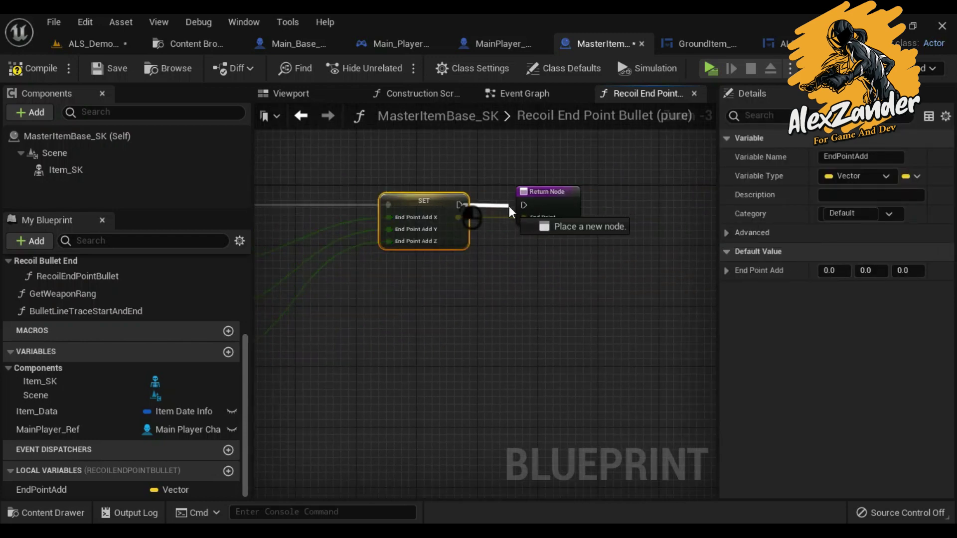
{"action": "right_click_drag", "start_coordinate": [511, 216], "coordinate": [600, 214]}
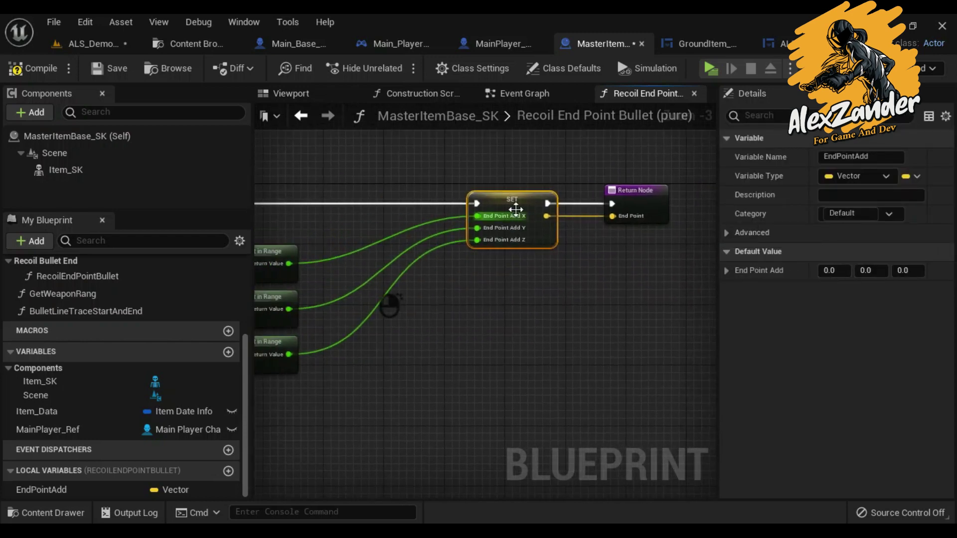
{"action": "left_click", "coordinate": [105, 73]}
Arrange the random float, SET and return nodes neatly, then close the function
{"action": "right_click_drag", "start_coordinate": [294, 207], "coordinate": [450, 200]}
{"action": "mouse_move", "coordinate": [349, 229]}
{"action": "left_mouse_down"}
{"action": "mouse_move", "coordinate": [411, 336]}
{"action": "mouse_move", "coordinate": [396, 304]}
{"action": "left_mouse_up"}
{"action": "right_click_drag", "start_coordinate": [397, 304], "coordinate": [260, 299]}
{"action": "left_click_drag", "start_coordinate": [429, 289], "coordinate": [609, 187]}
{"action": "left_click_drag", "start_coordinate": [498, 198], "coordinate": [387, 199]}
{"action": "mouse_move", "coordinate": [387, 198]}
{"action": "right_mouse_down"}
{"action": "mouse_move", "coordinate": [537, 242]}
{"action": "mouse_move", "coordinate": [487, 261]}
{"action": "mouse_move", "coordinate": [713, 280]}
{"action": "right_mouse_up"}
{"action": "left_click", "coordinate": [540, 338]}
{"action": "left_click", "coordinate": [694, 94]}
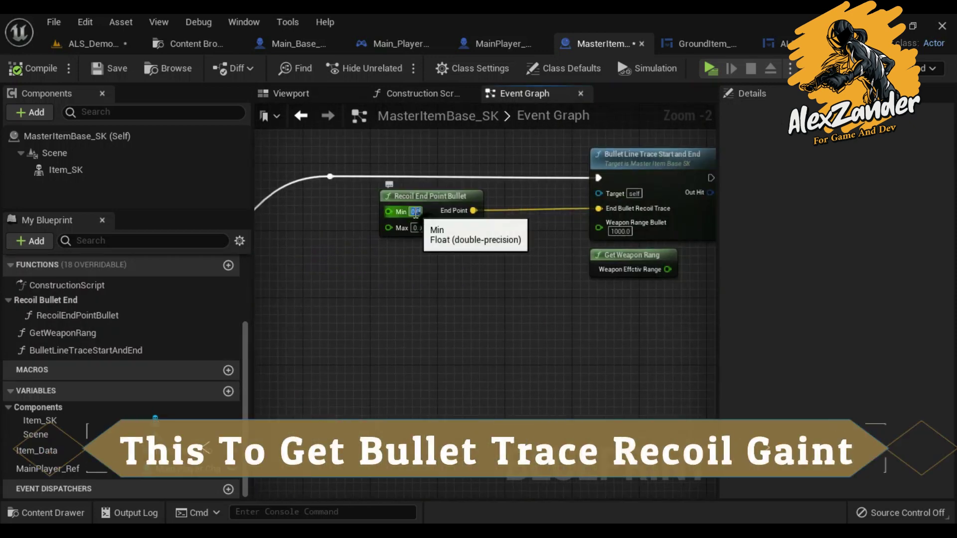
Set the recoil call's Min to -38 and Max to 38
{"action": "type", "text": "-35"}
{"action": "key", "text": "Return"}
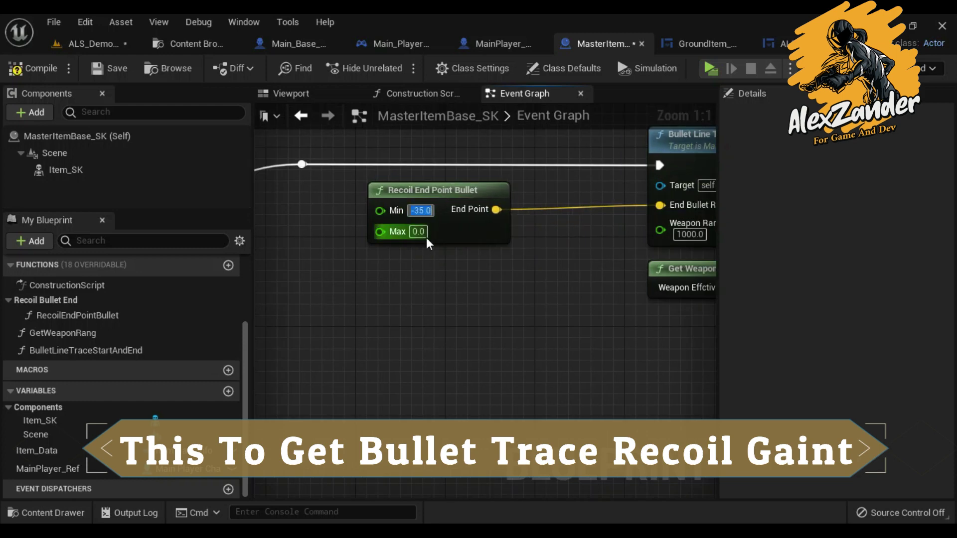
{"action": "left_click", "coordinate": [423, 232]}
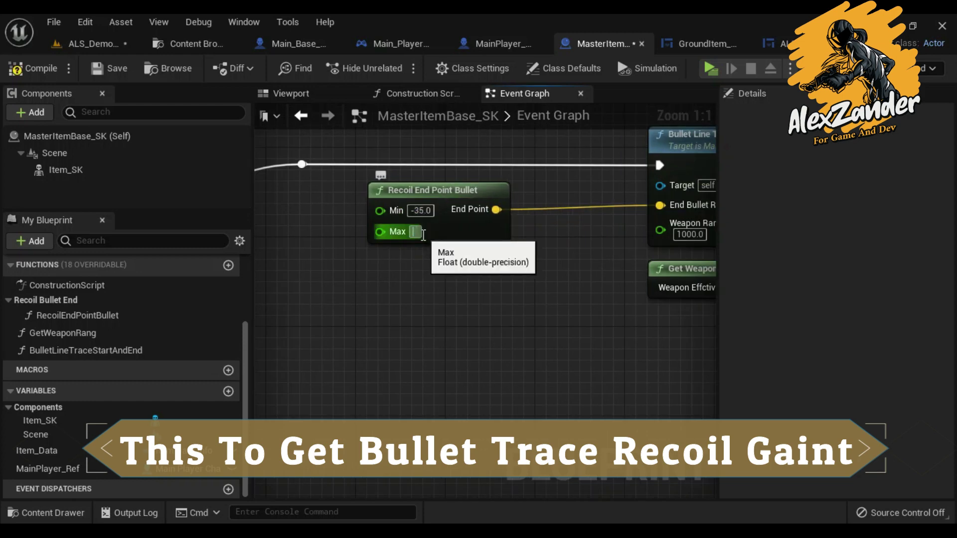
{"action": "type", "text": "35"}
{"action": "type", "text": "8"}
{"action": "left_click", "coordinate": [421, 212]}
Duplicate the recoil, trace and weapon range nodes and place the copies lower
{"action": "scroll", "coordinate": [418, 280], "scroll_direction": "down", "scroll_amount": 5}
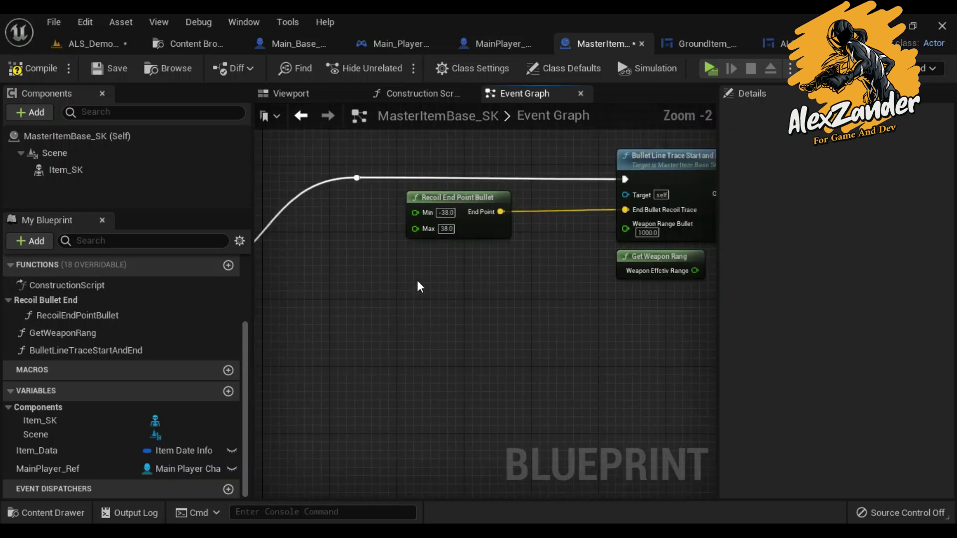
{"action": "right_click_drag", "start_coordinate": [495, 272], "coordinate": [410, 278]}
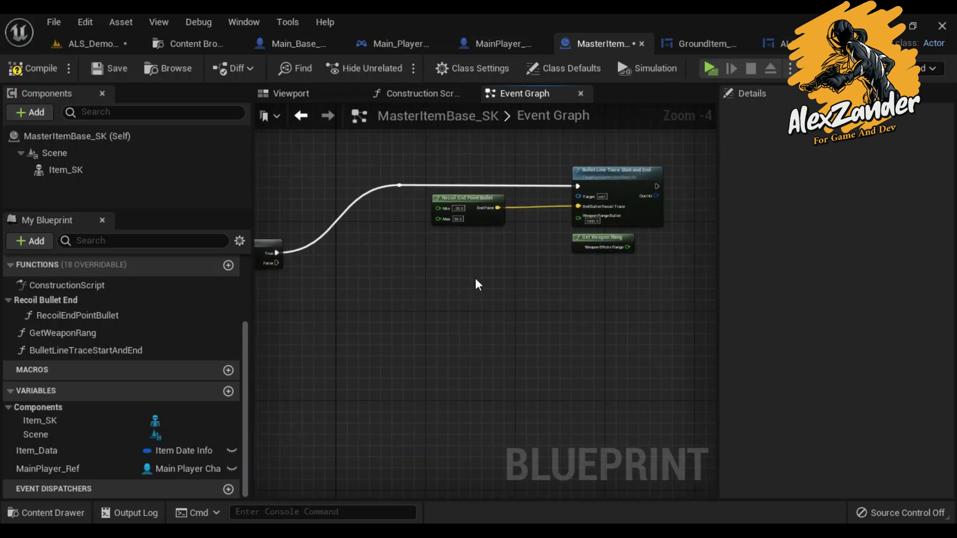
{"action": "mouse_move", "coordinate": [472, 279]}
{"action": "left_mouse_down"}
{"action": "mouse_move", "coordinate": [622, 190]}
{"action": "mouse_move", "coordinate": [596, 277]}
{"action": "left_mouse_up"}
{"action": "right_click", "coordinate": [608, 172]}
{"action": "left_click", "coordinate": [650, 239]}
{"action": "mouse_move", "coordinate": [411, 280]}
{"action": "right_mouse_down"}
{"action": "mouse_move", "coordinate": [435, 240]}
{"action": "mouse_move", "coordinate": [379, 202]}
{"action": "right_mouse_up"}
{"action": "scroll", "coordinate": [385, 251], "scroll_direction": "up", "scroll_amount": 2}
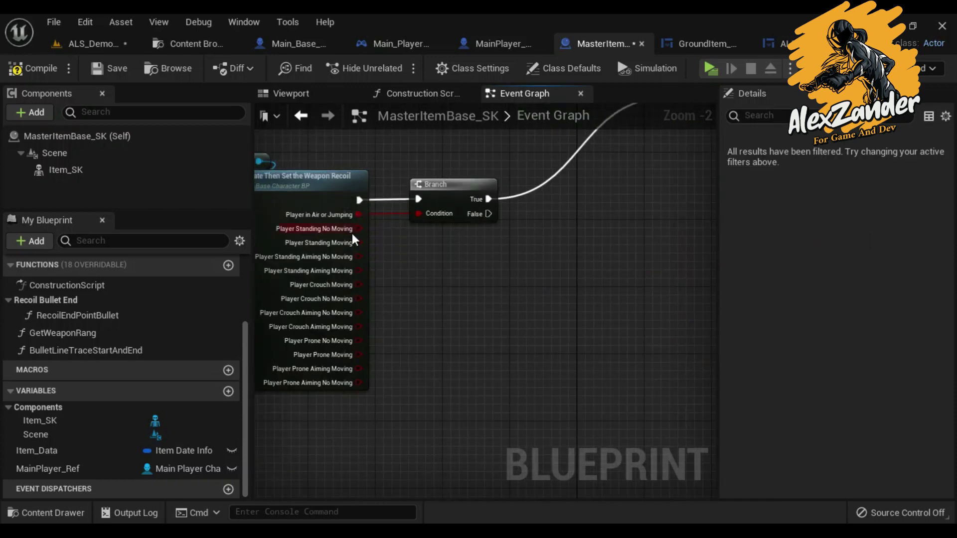
Add a Branch on Player Standing No Moving, fed by False, with True driving the copied trace
{"action": "left_click_drag", "start_coordinate": [353, 232], "coordinate": [480, 241]}
{"action": "type", "text": "branch"}
{"action": "key", "text": "Return"}
{"action": "left_click_drag", "start_coordinate": [534, 256], "coordinate": [585, 238]}
{"action": "left_click_drag", "start_coordinate": [488, 214], "coordinate": [528, 233]}
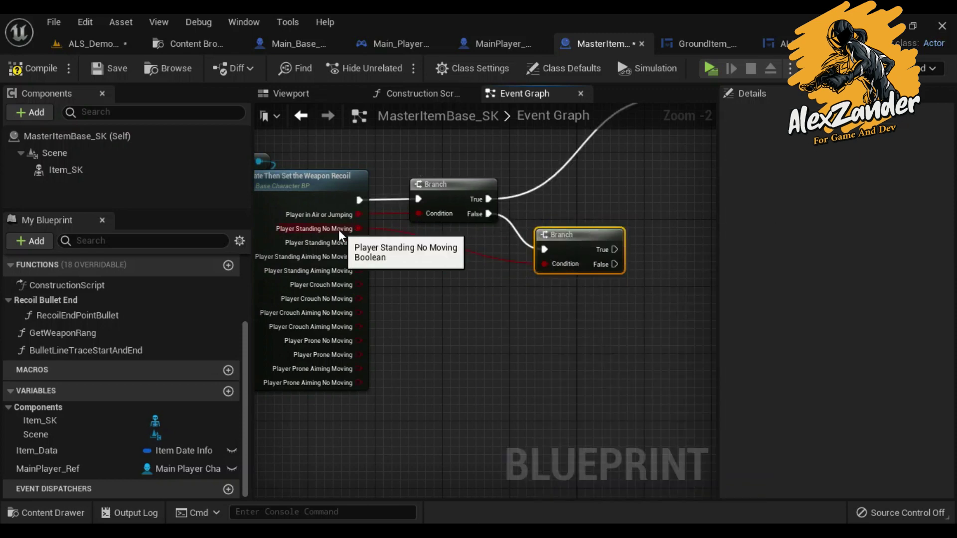
{"action": "right_click_drag", "start_coordinate": [542, 257], "coordinate": [259, 259]}
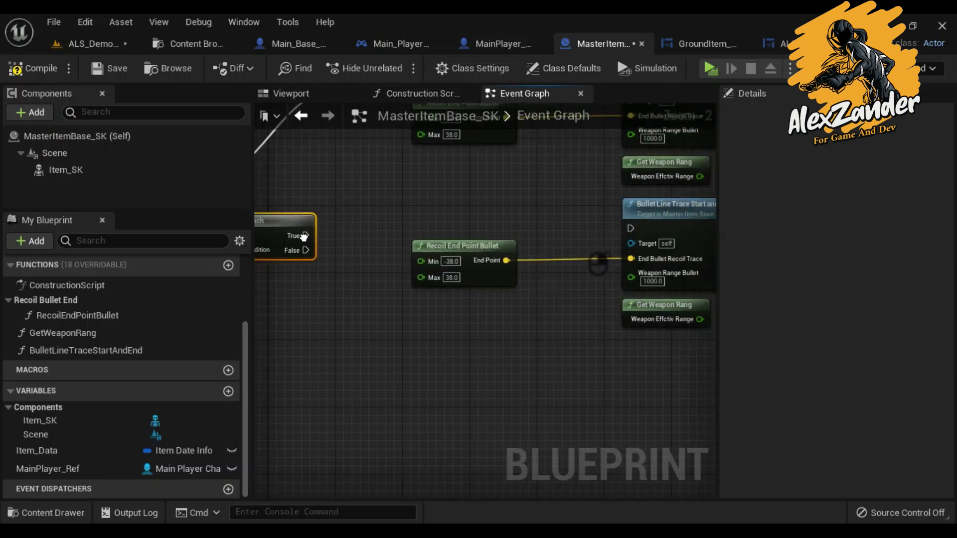
{"action": "left_click_drag", "start_coordinate": [316, 232], "coordinate": [633, 214]}
Set the copied recoil call's Min to -8 and Max to 8
{"action": "right_click_drag", "start_coordinate": [368, 291], "coordinate": [517, 292]}
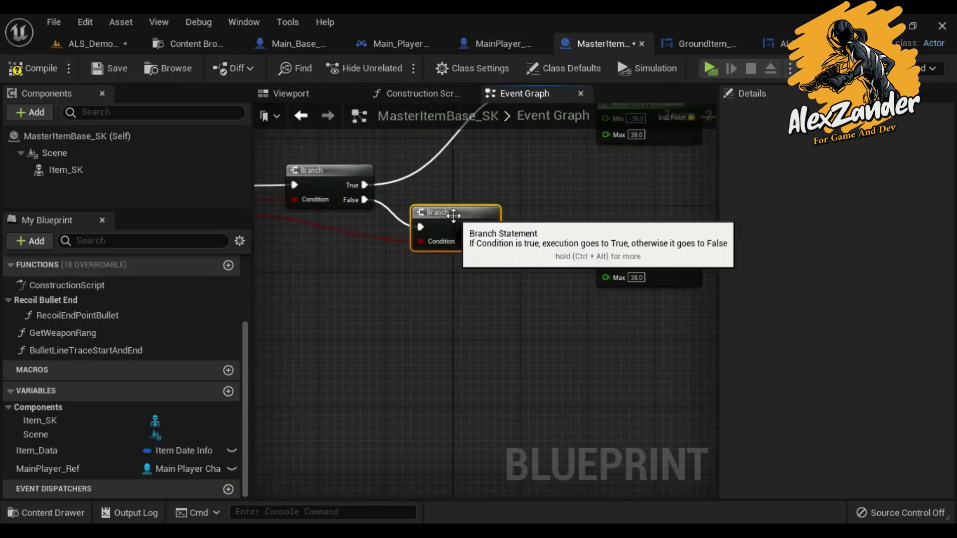
{"action": "right_click_drag", "start_coordinate": [583, 299], "coordinate": [407, 313]}
{"action": "scroll", "coordinate": [406, 313], "scroll_direction": "up", "scroll_amount": 2}
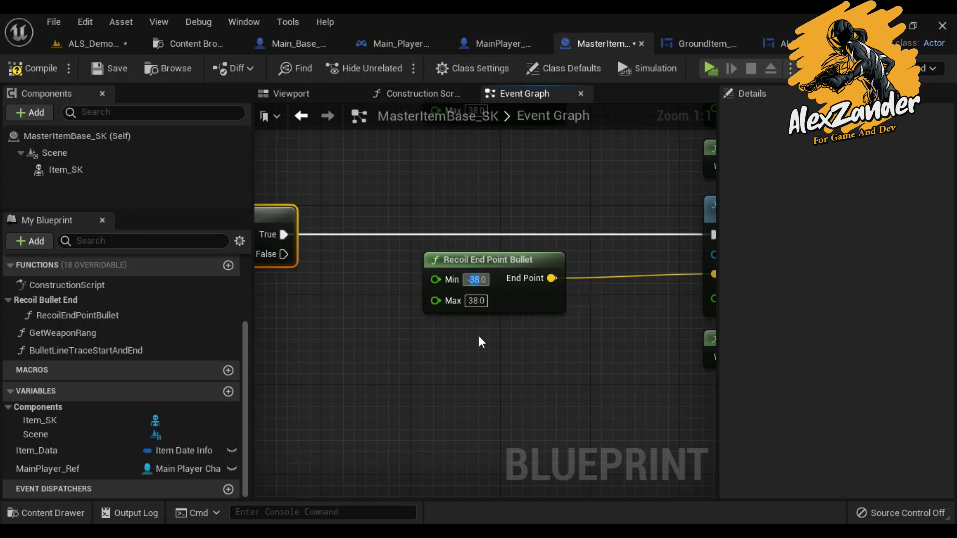
{"action": "type", "text": "8"}
{"action": "double_click", "coordinate": [474, 301]}
{"action": "type", "text": "8"}
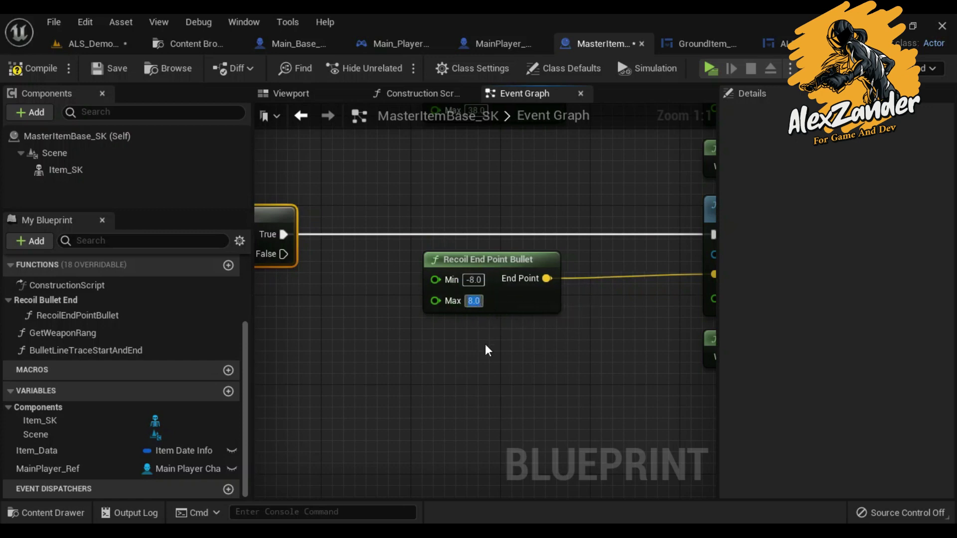
{"action": "scroll", "coordinate": [485, 351], "scroll_direction": "down", "scroll_amount": 3}
{"action": "right_click_drag", "start_coordinate": [540, 265], "coordinate": [344, 240]}
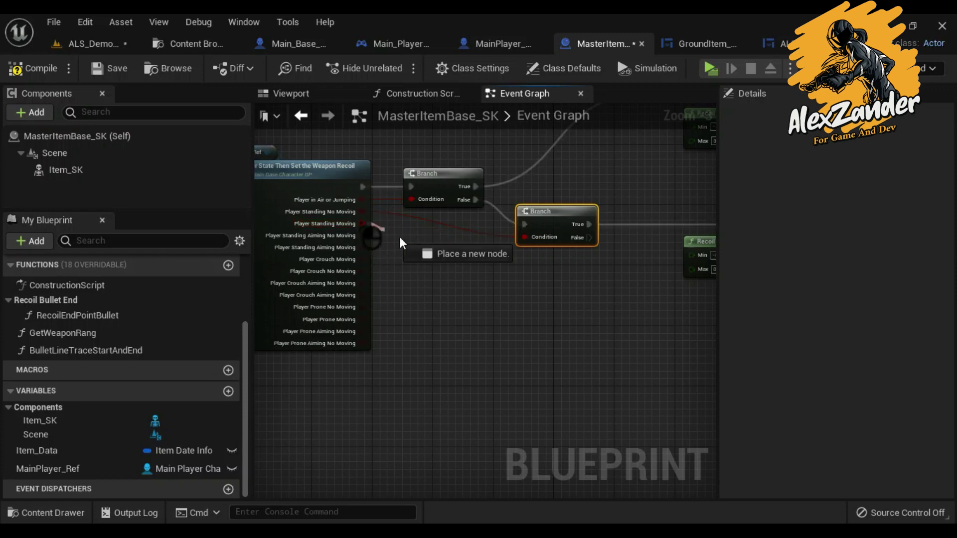
Add a Branch on Player Standing Moving and wire the second Branch's False into it
{"action": "type", "text": "br"}
{"action": "left_click_drag", "start_coordinate": [574, 327], "coordinate": [632, 316]}
{"action": "key", "text": "Return"}
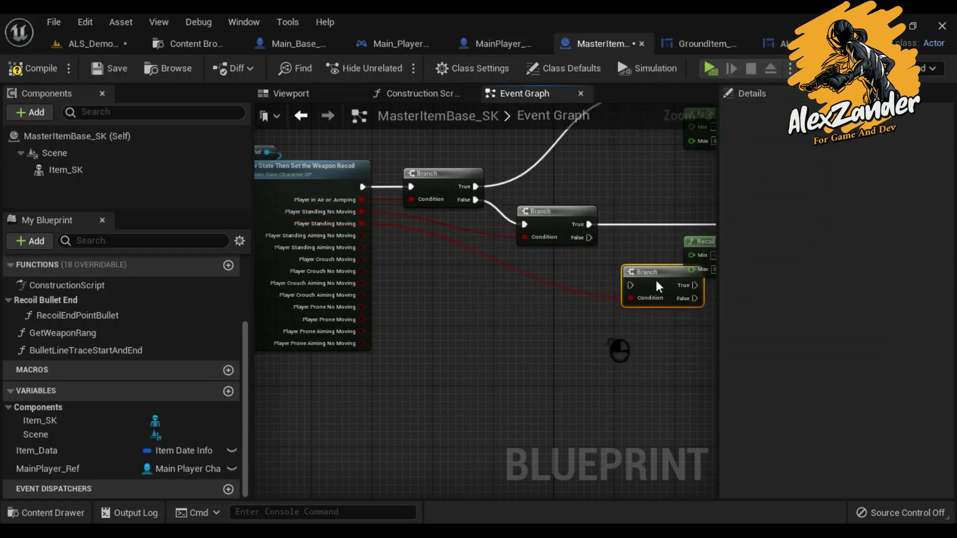
{"action": "scroll", "coordinate": [668, 295], "scroll_direction": "down", "scroll_amount": 2}
{"action": "right_click_drag", "start_coordinate": [668, 295], "coordinate": [409, 260]}
{"action": "scroll", "coordinate": [409, 259], "scroll_direction": "up", "scroll_amount": 2}
{"action": "left_click_drag", "start_coordinate": [407, 280], "coordinate": [407, 295]}
{"action": "mouse_move", "coordinate": [342, 191]}
{"action": "left_mouse_down"}
{"action": "mouse_move", "coordinate": [369, 298]}
{"action": "mouse_move", "coordinate": [478, 287]}
{"action": "left_mouse_up"}
{"action": "mouse_move", "coordinate": [423, 260]}
{"action": "right_mouse_down"}
{"action": "mouse_move", "coordinate": [507, 289]}
{"action": "mouse_move", "coordinate": [462, 317]}
{"action": "right_mouse_up"}
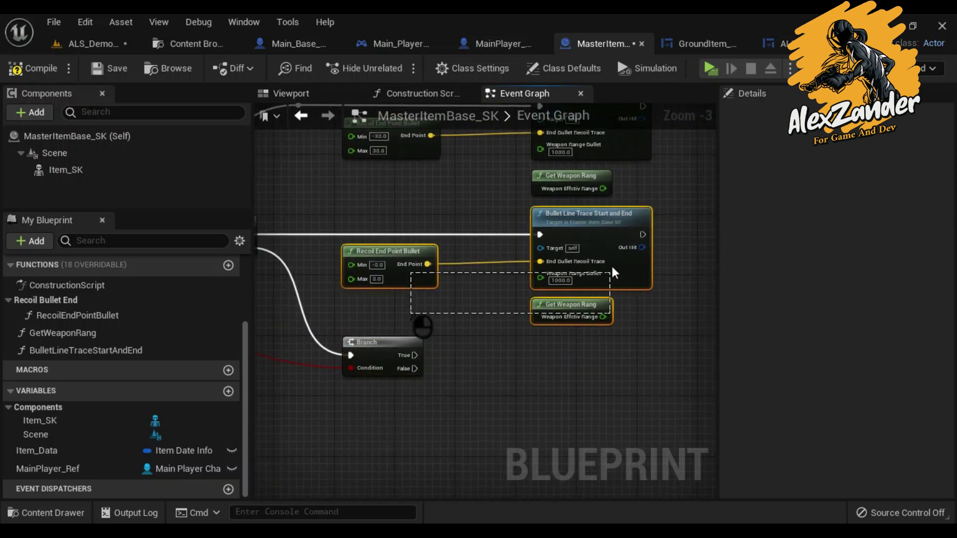
Duplicate the recoil, line trace and weapon range nodes and place the copies beside the third Branch
{"action": "right_click", "coordinate": [587, 249]}
{"action": "left_click", "coordinate": [645, 241]}
{"action": "mouse_move", "coordinate": [588, 209]}
{"action": "left_mouse_down"}
{"action": "mouse_move", "coordinate": [540, 427]}
{"action": "mouse_move", "coordinate": [649, 295]}
{"action": "left_mouse_up"}
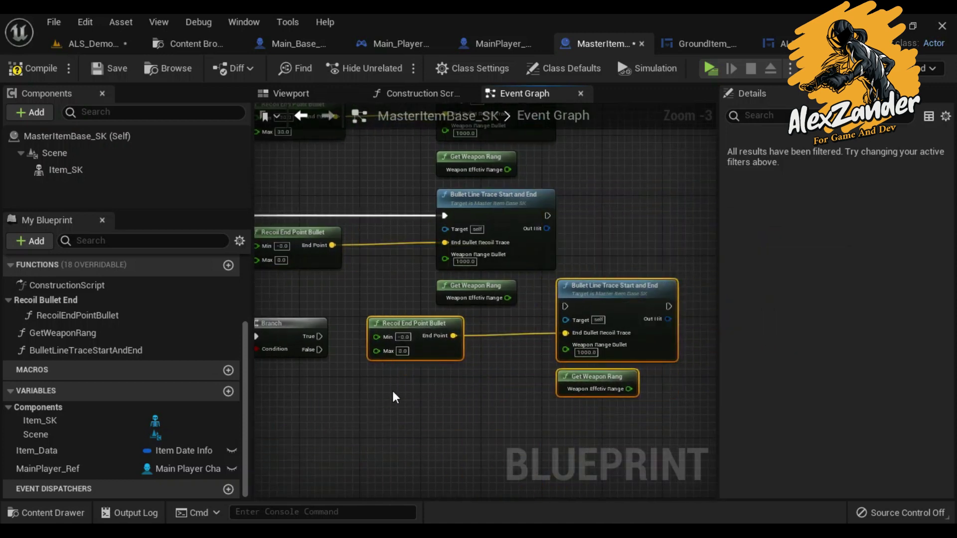
{"action": "right_click_drag", "start_coordinate": [393, 395], "coordinate": [430, 328]}
{"action": "mouse_move", "coordinate": [466, 256]}
{"action": "left_mouse_down"}
{"action": "mouse_move", "coordinate": [481, 286]}
{"action": "mouse_move", "coordinate": [533, 287]}
{"action": "left_mouse_up"}
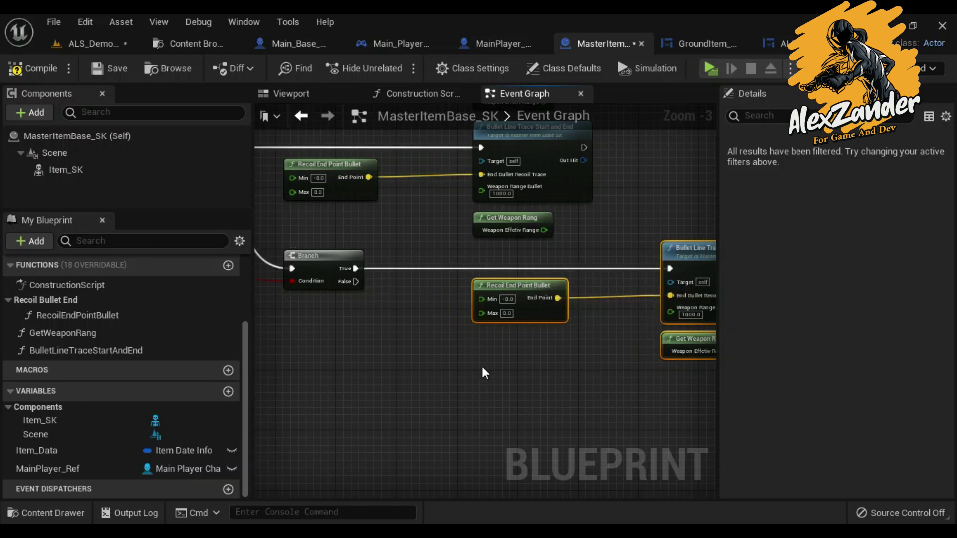
{"action": "right_click_drag", "start_coordinate": [482, 373], "coordinate": [483, 340]}
{"action": "mouse_move", "coordinate": [414, 283]}
{"action": "right_mouse_down"}
{"action": "mouse_move", "coordinate": [299, 280]}
{"action": "mouse_move", "coordinate": [441, 289]}
{"action": "right_mouse_up"}
{"action": "scroll", "coordinate": [448, 262], "scroll_direction": "up", "scroll_amount": 3}
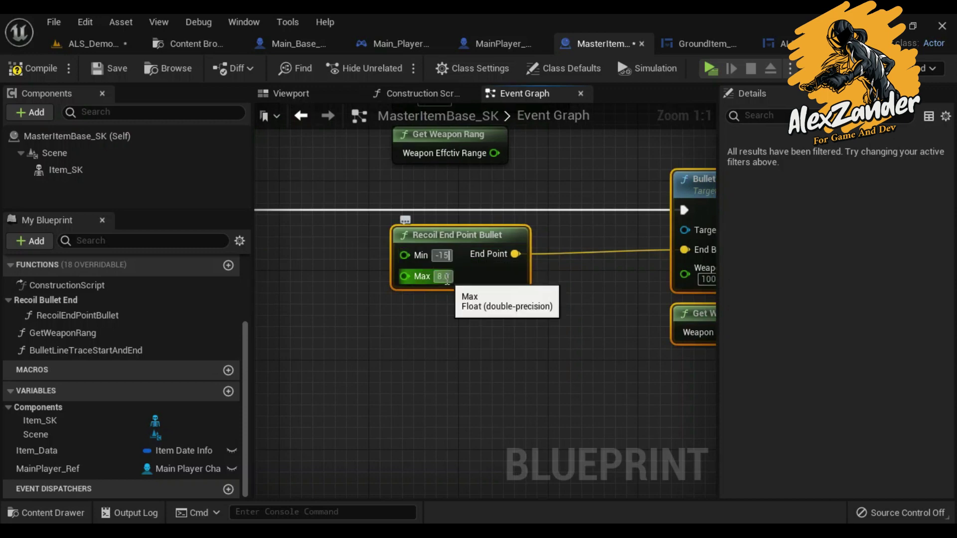
{"action": "scroll", "coordinate": [447, 279], "scroll_direction": "down", "scroll_amount": 5}
{"action": "mouse_move", "coordinate": [331, 291]}
{"action": "right_mouse_down"}
{"action": "mouse_move", "coordinate": [328, 213]}
{"action": "mouse_move", "coordinate": [332, 309]}
{"action": "mouse_move", "coordinate": [254, 317]}
{"action": "mouse_move", "coordinate": [413, 267]}
{"action": "mouse_move", "coordinate": [452, 278]}
{"action": "right_mouse_up"}
{"action": "scroll", "coordinate": [327, 213], "scroll_direction": "up", "scroll_amount": 2}
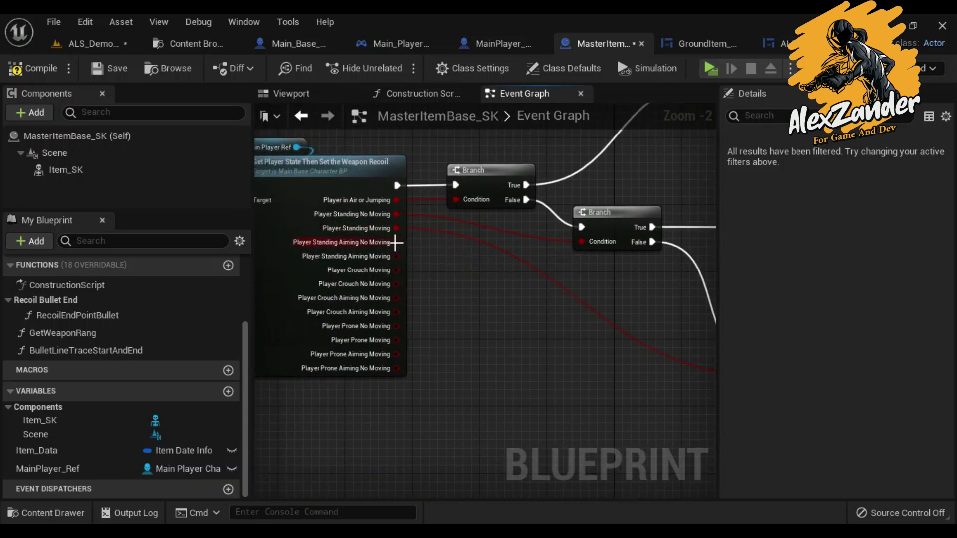
Add a Branch on Player Standing Aiming No Moving, fed by the third Branch's False
{"action": "mouse_move", "coordinate": [396, 242]}
{"action": "left_mouse_down"}
{"action": "mouse_move", "coordinate": [404, 435]}
{"action": "mouse_move", "coordinate": [495, 293]}
{"action": "left_mouse_up"}
{"action": "key", "text": "Escape"}
{"action": "left_click", "coordinate": [495, 292]}
{"action": "mouse_move", "coordinate": [409, 191]}
{"action": "left_mouse_down"}
{"action": "mouse_move", "coordinate": [521, 310]}
{"action": "mouse_move", "coordinate": [550, 276]}
{"action": "left_mouse_up"}
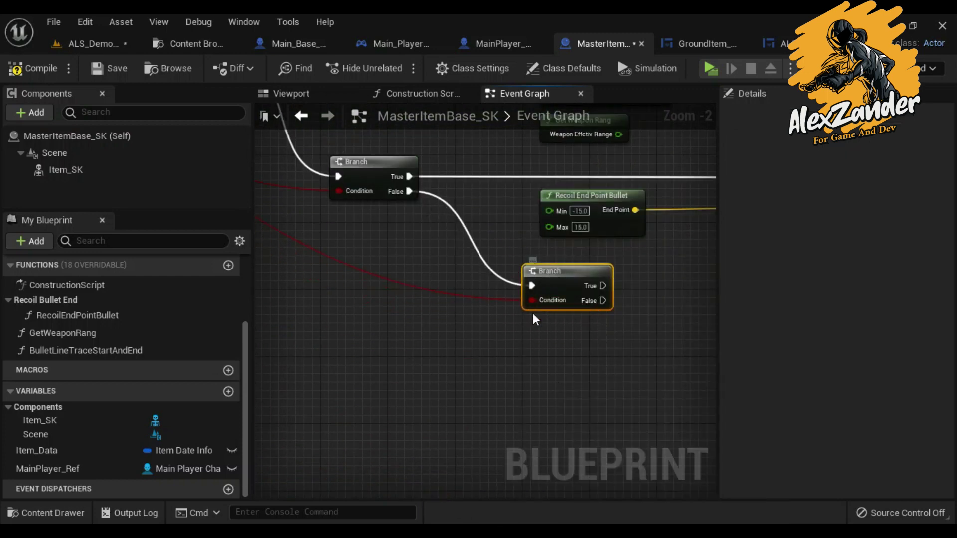
Copy-paste the recoil, trace and weapon range nodes and wire the Branch's True to the pasted trace
{"action": "right_click_drag", "start_coordinate": [534, 319], "coordinate": [341, 359]}
{"action": "left_click_drag", "start_coordinate": [389, 284], "coordinate": [661, 256]}
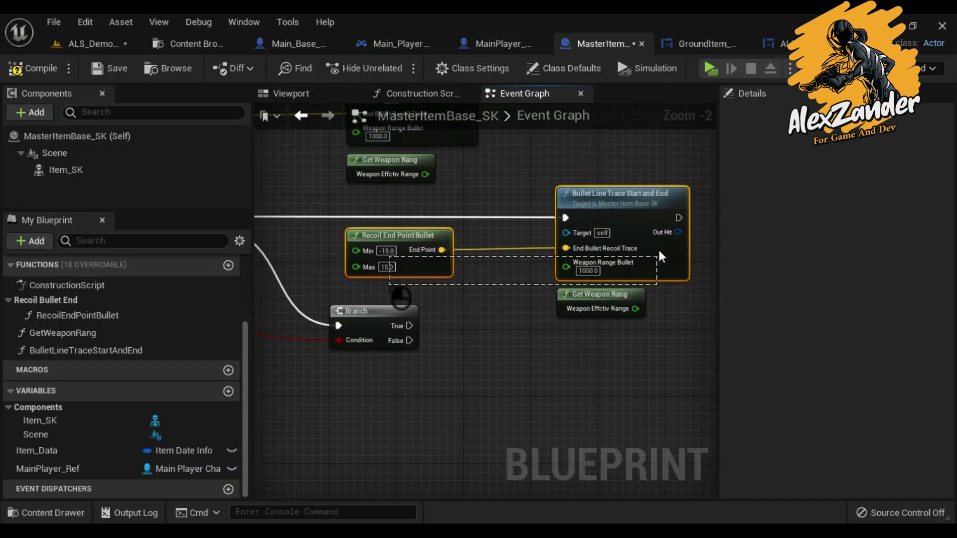
{"action": "left_click_drag", "start_coordinate": [701, 283], "coordinate": [649, 238]}
{"action": "right_click", "coordinate": [430, 241]}
{"action": "left_click", "coordinate": [471, 270]}
{"action": "key", "text": "ctrl+v"}
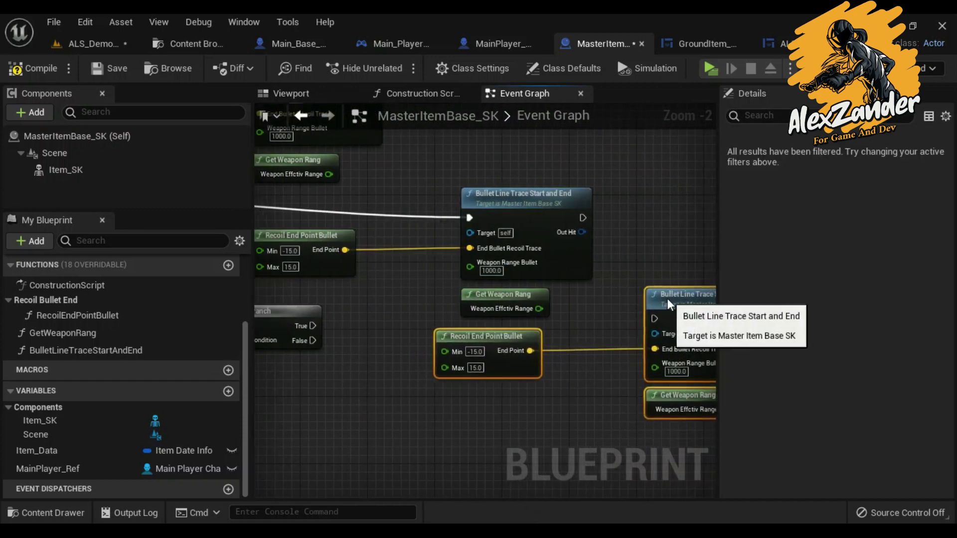
{"action": "left_click_drag", "start_coordinate": [680, 306], "coordinate": [651, 319]}
{"action": "left_click_drag", "start_coordinate": [312, 325], "coordinate": [638, 327]}
{"action": "mouse_move", "coordinate": [369, 410]}
{"action": "right_mouse_down"}
{"action": "mouse_move", "coordinate": [518, 368]}
{"action": "mouse_move", "coordinate": [525, 377]}
{"action": "right_mouse_up"}
{"action": "key", "text": "Escape"}
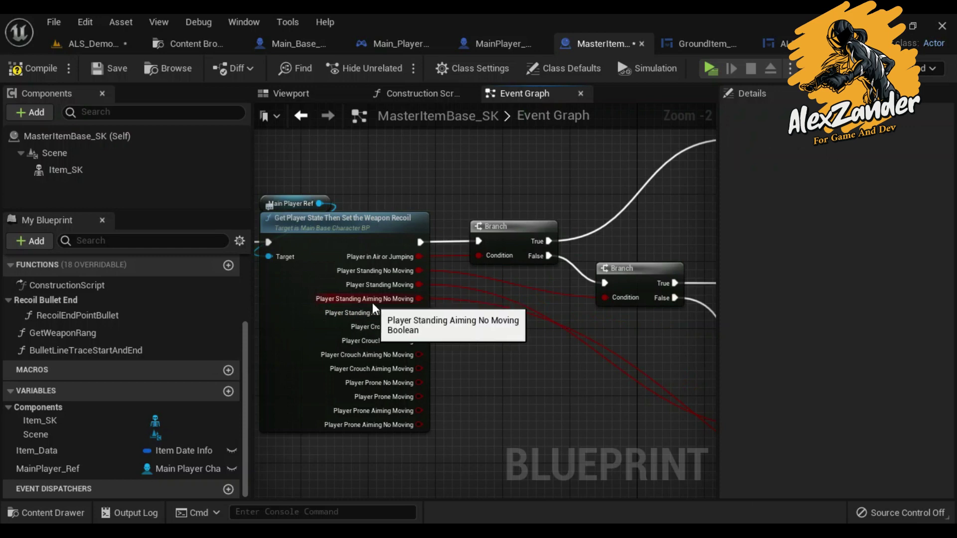
Set the copied Recoil End Point Bullet node to Min -2 and Max 2
{"action": "scroll", "coordinate": [435, 286], "scroll_direction": "down", "scroll_amount": 3}
{"action": "scroll", "coordinate": [435, 286], "scroll_direction": "up", "scroll_amount": 2}
{"action": "right_click_drag", "start_coordinate": [620, 396], "coordinate": [552, 463]}
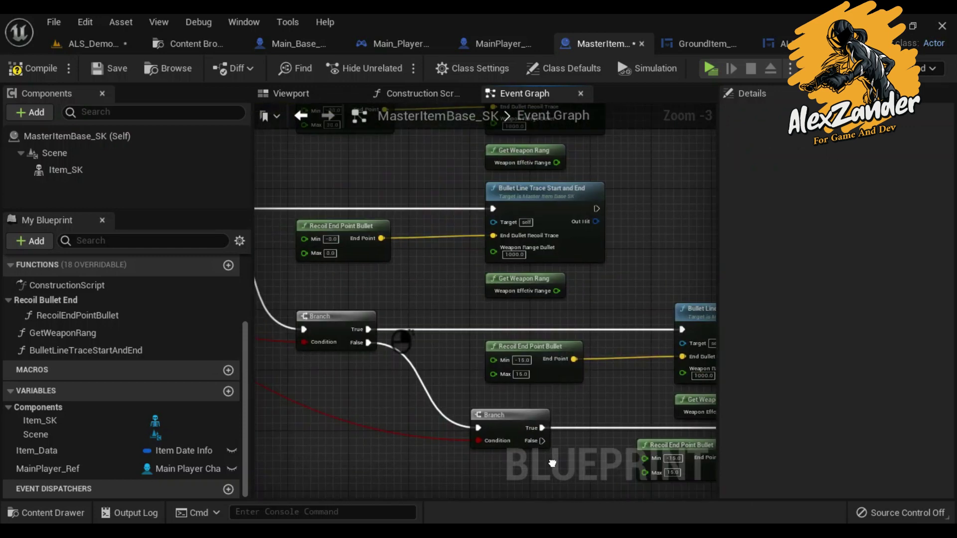
{"action": "scroll", "coordinate": [491, 342], "scroll_direction": "up", "scroll_amount": 3}
{"action": "type", "text": "-2"}
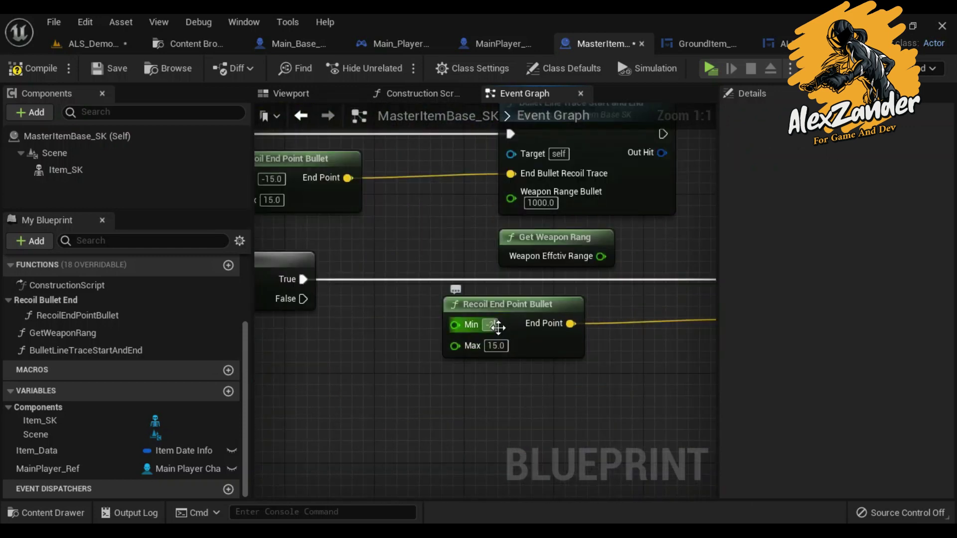
{"action": "key", "text": "Return"}
{"action": "left_click", "coordinate": [496, 346]}
{"action": "type", "text": "2"}
{"action": "key", "text": "Return"}
{"action": "scroll", "coordinate": [478, 324], "scroll_direction": "down", "scroll_amount": 3}
{"action": "mouse_move", "coordinate": [468, 312]}
{"action": "right_mouse_down"}
{"action": "mouse_move", "coordinate": [333, 284]}
{"action": "mouse_move", "coordinate": [669, 332]}
{"action": "right_mouse_up"}
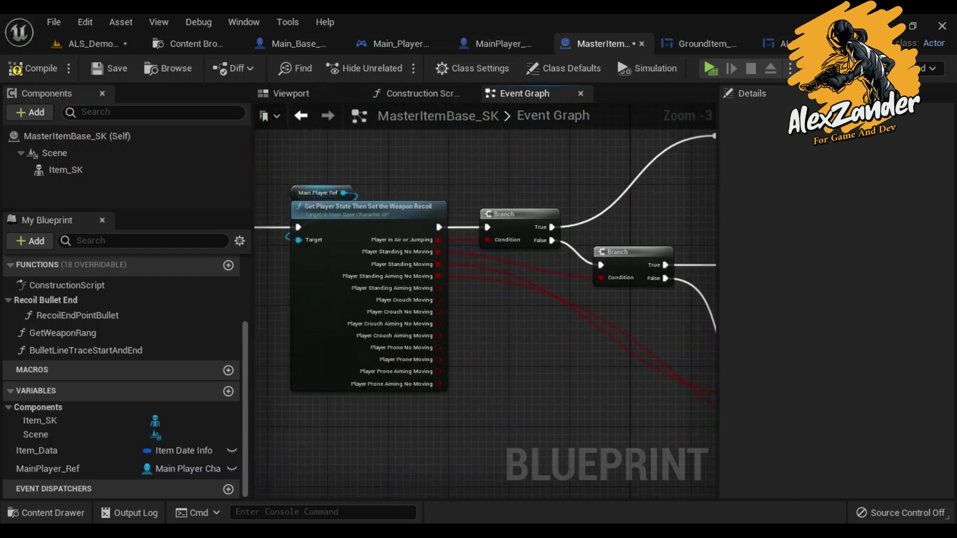
{"action": "right_click_drag", "start_coordinate": [844, 430], "coordinate": [512, 465]}
{"action": "scroll", "coordinate": [339, 269], "scroll_direction": "up", "scroll_amount": 3}
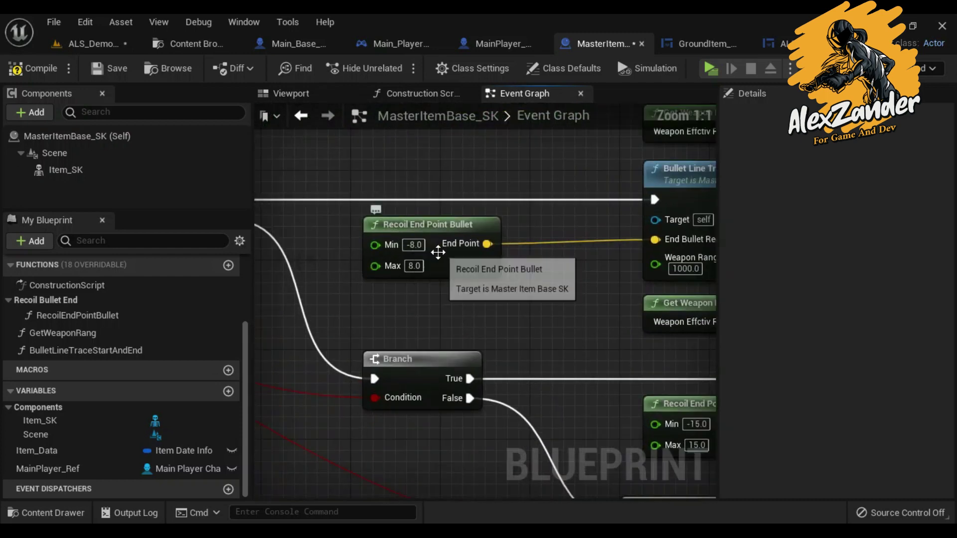
{"action": "mouse_move", "coordinate": [589, 385]}
{"action": "right_mouse_down"}
{"action": "mouse_move", "coordinate": [484, 258]}
{"action": "mouse_move", "coordinate": [583, 338]}
{"action": "right_mouse_up"}
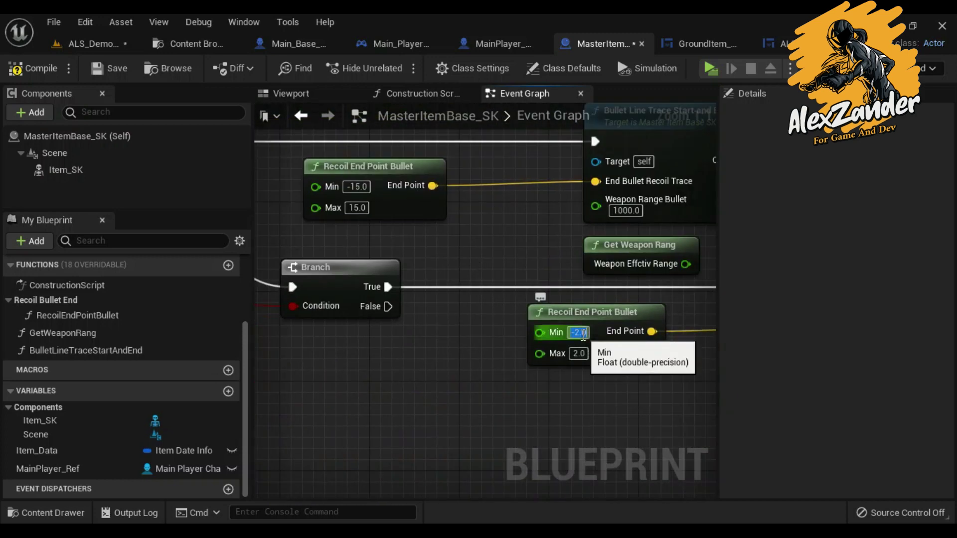
Add a Branch driven by Player Standing Aiming Moving
{"action": "scroll", "coordinate": [465, 322], "scroll_direction": "down", "scroll_amount": 5}
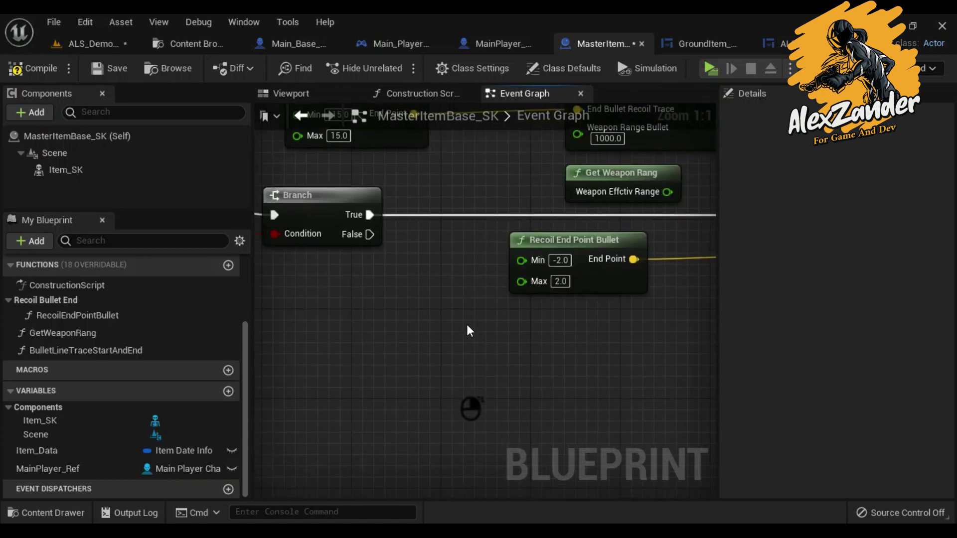
{"action": "scroll", "coordinate": [425, 261], "scroll_direction": "up", "scroll_amount": 2}
{"action": "mouse_move", "coordinate": [362, 233]}
{"action": "left_mouse_down"}
{"action": "mouse_move", "coordinate": [691, 360]}
{"action": "mouse_move", "coordinate": [537, 339]}
{"action": "mouse_move", "coordinate": [554, 286]}
{"action": "left_mouse_up"}
{"action": "type", "text": "branch"}
{"action": "key", "text": "Return"}
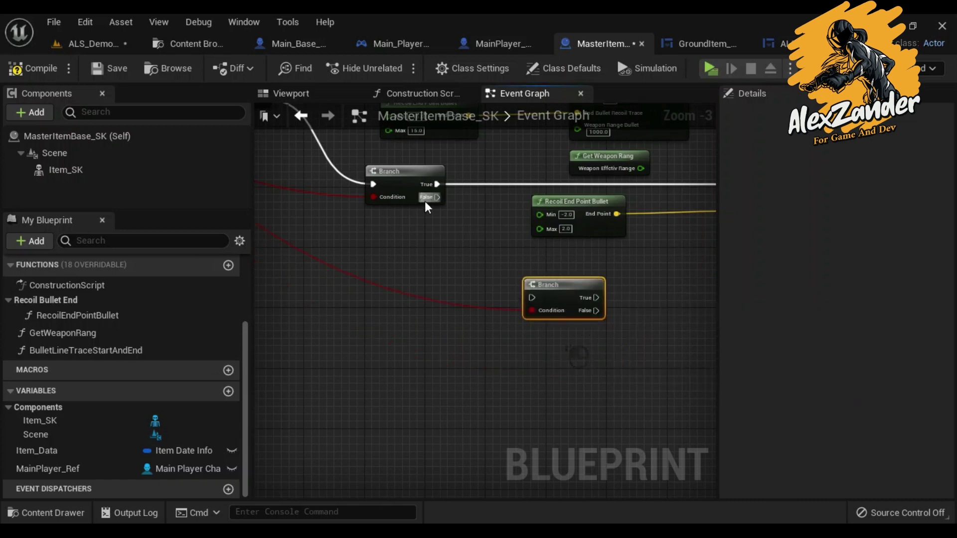
Chain the new Branch off the previous False and wire its True to a duplicated recoil/trace/range group
{"action": "left_click_drag", "start_coordinate": [437, 197], "coordinate": [536, 298]}
{"action": "right_click_drag", "start_coordinate": [708, 229], "coordinate": [426, 244]}
{"action": "left_click_drag", "start_coordinate": [426, 244], "coordinate": [499, 192]}
{"action": "right_click", "coordinate": [499, 192]}
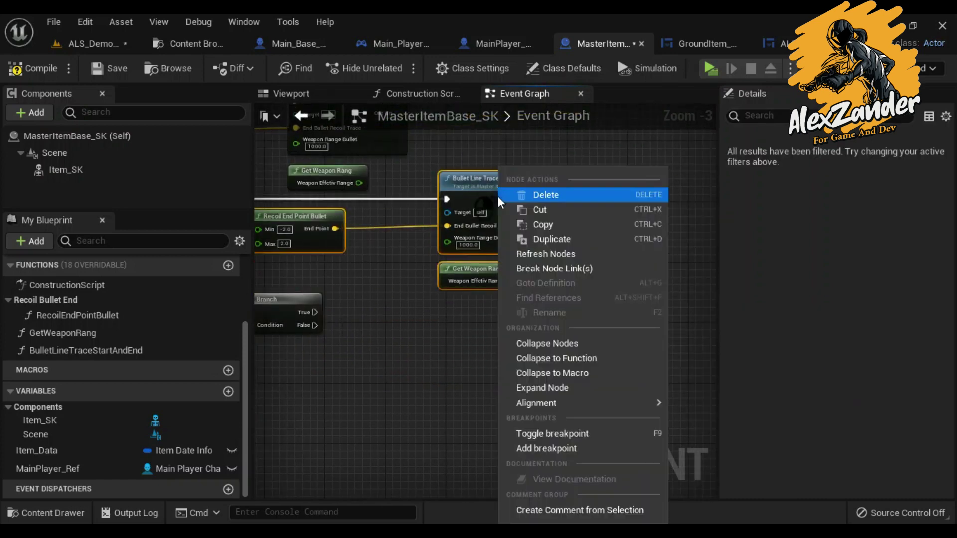
{"action": "left_click", "coordinate": [514, 238]}
{"action": "left_click_drag", "start_coordinate": [404, 216], "coordinate": [453, 321]}
{"action": "left_click_drag", "start_coordinate": [315, 313], "coordinate": [399, 317]}
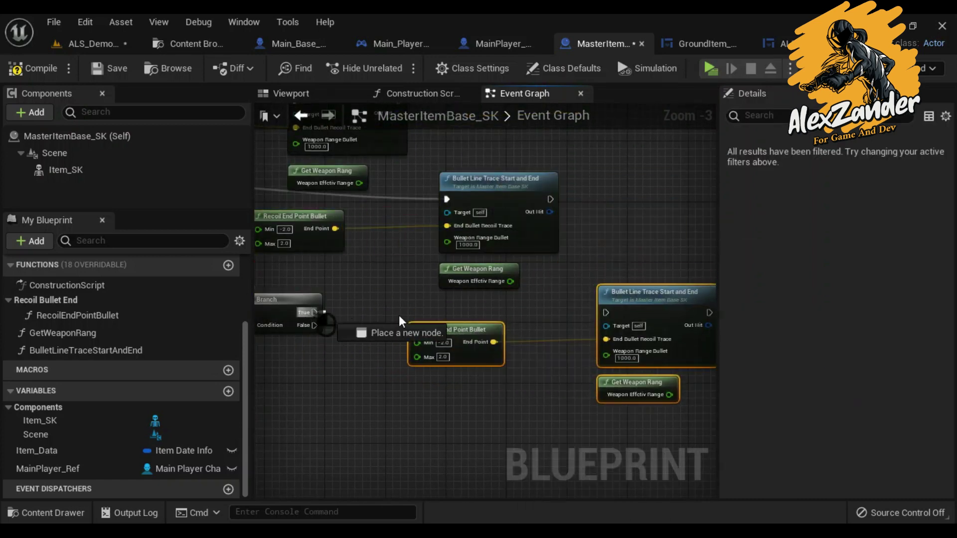
{"action": "left_click_drag", "start_coordinate": [608, 311], "coordinate": [608, 311]}
Set the copied recoil node's range to Min -4.0 and Max 4.0
{"action": "scroll", "coordinate": [440, 336], "scroll_direction": "up", "scroll_amount": 3}
{"action": "left_click", "coordinate": [445, 348]}
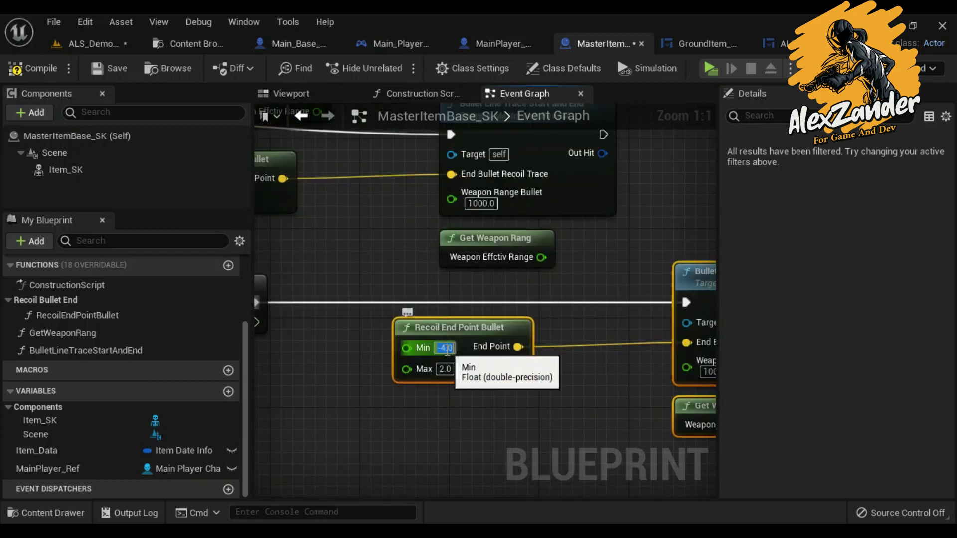
{"action": "left_click", "coordinate": [445, 369]}
{"action": "scroll", "coordinate": [448, 369], "scroll_direction": "down", "scroll_amount": 6}
{"action": "scroll", "coordinate": [433, 300], "scroll_direction": "up", "scroll_amount": 4}
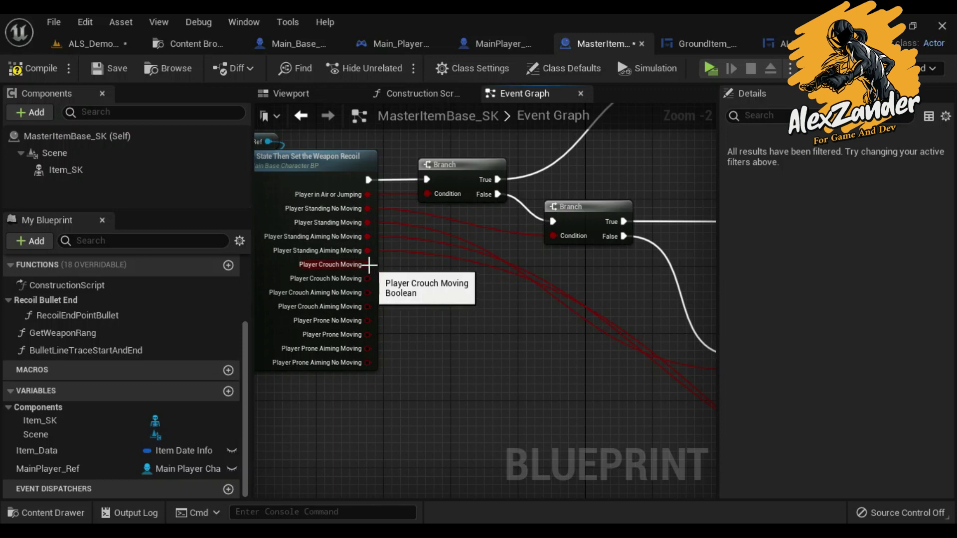
Add a Branch on Player Crouch Moving, fed by the upper Branch's False
{"action": "left_click_drag", "start_coordinate": [394, 289], "coordinate": [408, 396]}
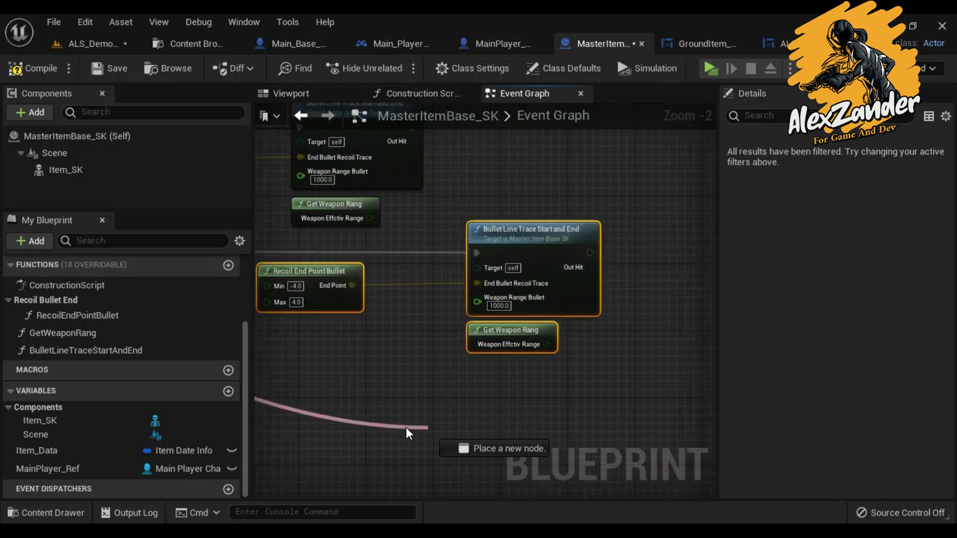
{"action": "left_click_drag", "start_coordinate": [408, 396], "coordinate": [482, 408]}
{"action": "type", "text": "bra"}
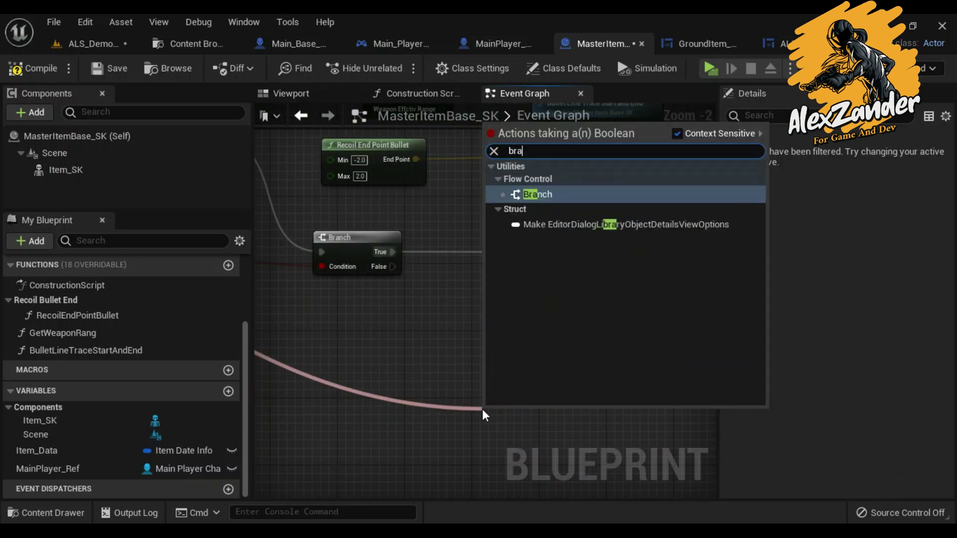
{"action": "key", "text": "Return"}
{"action": "mouse_move", "coordinate": [396, 266]}
{"action": "left_mouse_down"}
{"action": "mouse_move", "coordinate": [475, 428]}
{"action": "mouse_move", "coordinate": [490, 430]}
{"action": "left_mouse_up"}
{"action": "right_click_drag", "start_coordinate": [564, 360], "coordinate": [551, 290]}
Duplicate the recoil, trace and range nodes and wire the Player Crouch Moving Branch's True to the copied trace
{"action": "right_click", "coordinate": [546, 262]}
{"action": "left_click", "coordinate": [600, 239]}
{"action": "left_click_drag", "start_coordinate": [573, 313], "coordinate": [653, 330]}
{"action": "mouse_move", "coordinate": [429, 417]}
{"action": "right_mouse_down"}
{"action": "mouse_move", "coordinate": [457, 362]}
{"action": "mouse_move", "coordinate": [421, 281]}
{"action": "right_mouse_up"}
{"action": "left_click_drag", "start_coordinate": [421, 282], "coordinate": [432, 327]}
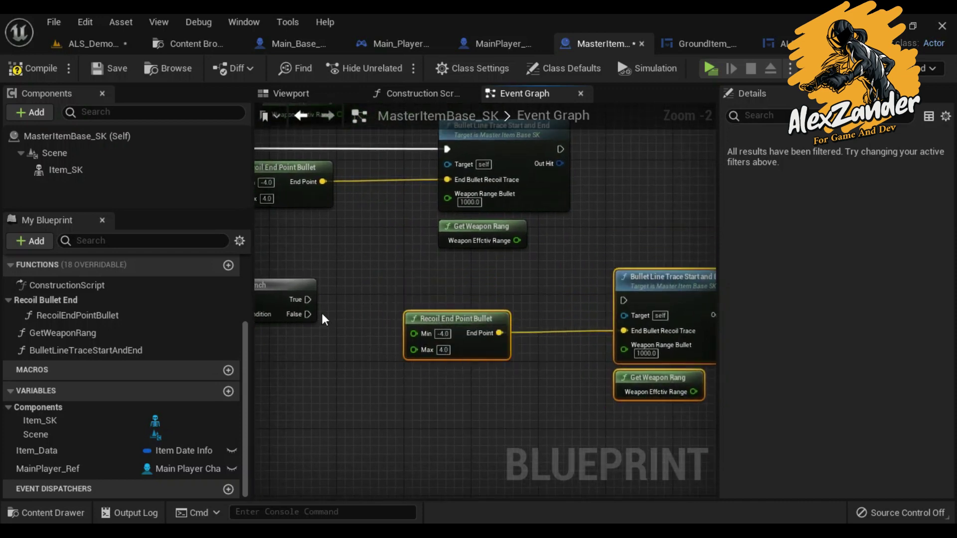
{"action": "left_click_drag", "start_coordinate": [308, 299], "coordinate": [623, 300]}
Set the newest recoil copy's range to Min -7.5 and Max 7.5
{"action": "right_click_drag", "start_coordinate": [528, 369], "coordinate": [482, 342]}
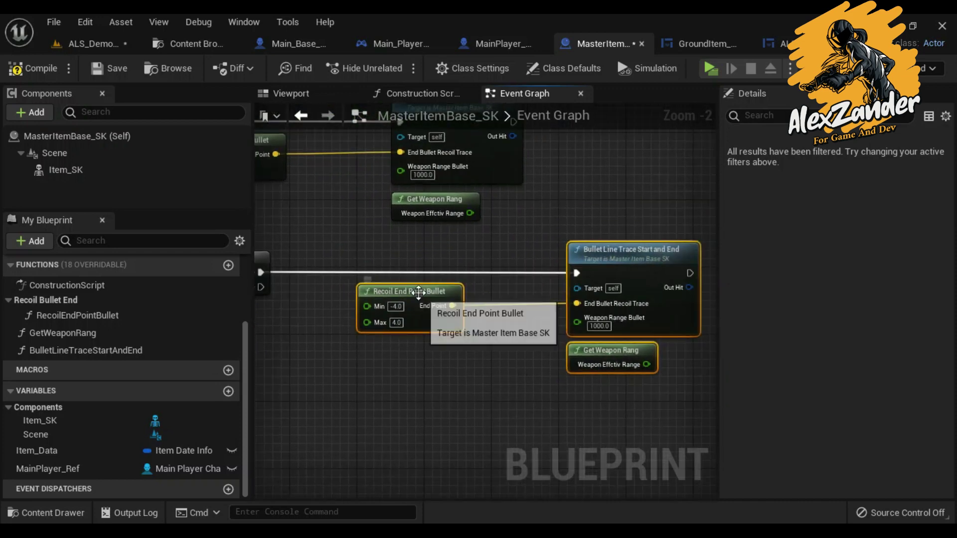
{"action": "left_click_drag", "start_coordinate": [418, 293], "coordinate": [439, 295]}
{"action": "scroll", "coordinate": [473, 306], "scroll_direction": "down", "scroll_amount": 5}
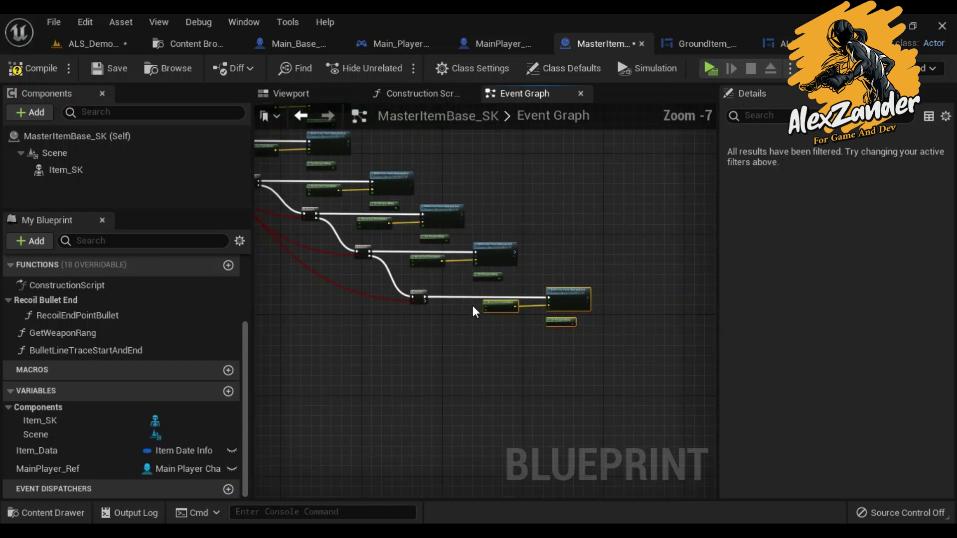
{"action": "right_click_drag", "start_coordinate": [472, 306], "coordinate": [417, 335]}
{"action": "scroll", "coordinate": [397, 299], "scroll_direction": "up", "scroll_amount": 6}
{"action": "right_click_drag", "start_coordinate": [498, 276], "coordinate": [616, 411]}
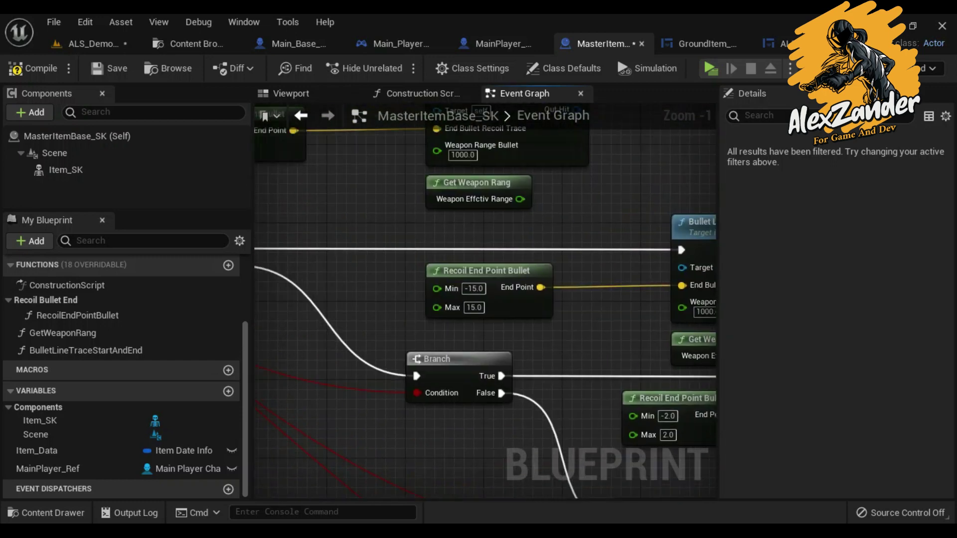
{"action": "mouse_move", "coordinate": [376, 289]}
{"action": "right_mouse_down"}
{"action": "mouse_move", "coordinate": [432, 300]}
{"action": "mouse_move", "coordinate": [347, 296]}
{"action": "right_mouse_up"}
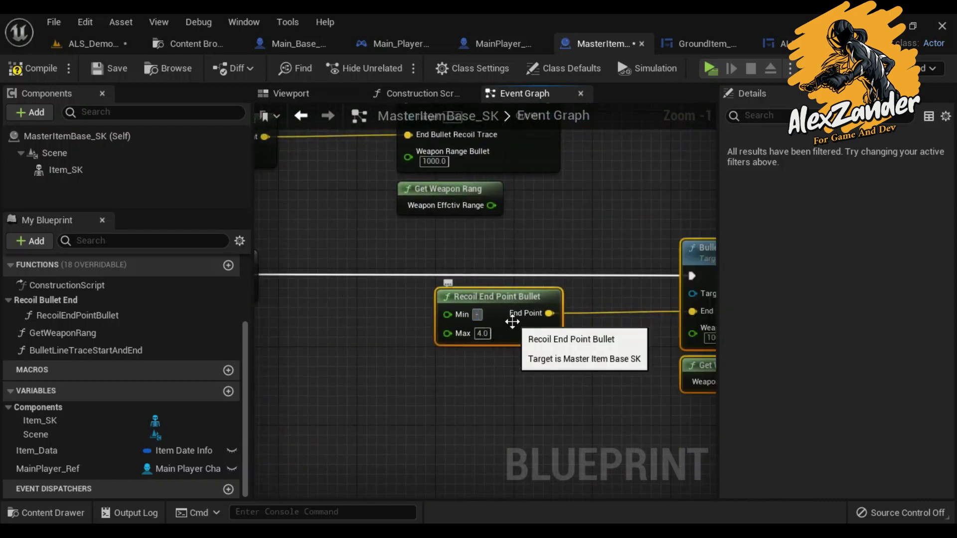
{"action": "left_click", "coordinate": [482, 332]}
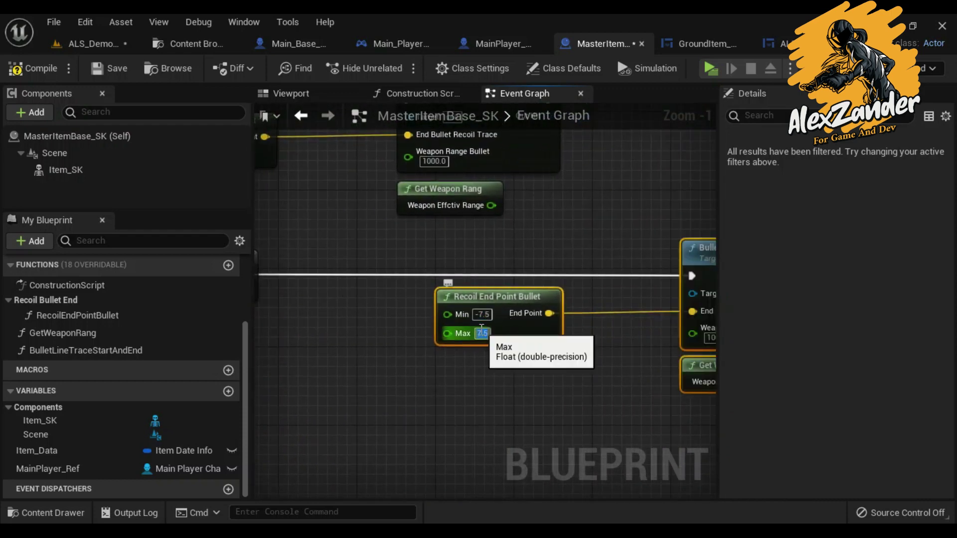
{"action": "right_click_drag", "start_coordinate": [481, 327], "coordinate": [357, 270]}
{"action": "scroll", "coordinate": [475, 309], "scroll_direction": "down", "scroll_amount": 5}
{"action": "scroll", "coordinate": [353, 321], "scroll_direction": "up", "scroll_amount": 4}
{"action": "scroll", "coordinate": [321, 219], "scroll_direction": "up", "scroll_amount": 3}
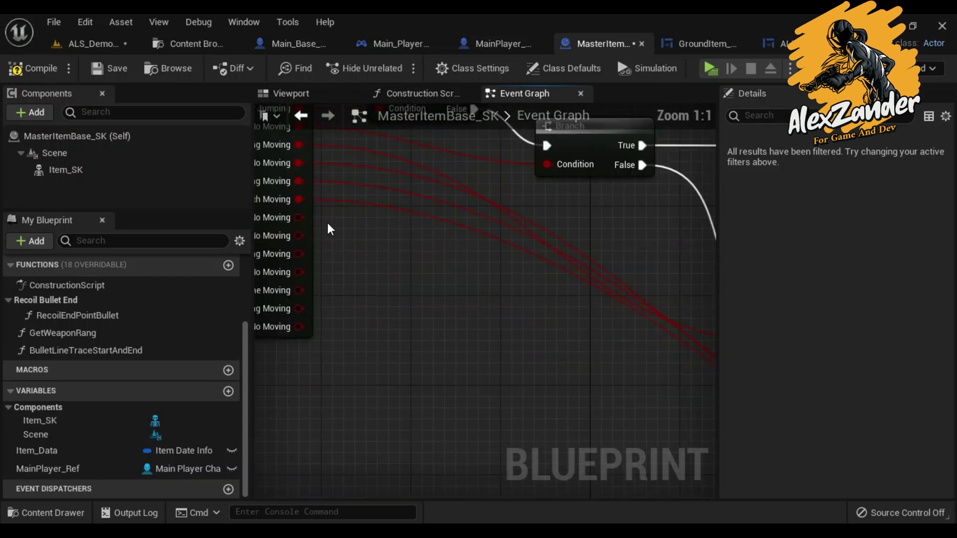
Add a Branch on Player Crouch No Moving, fed by the upper Branch's False
{"action": "right_click_drag", "start_coordinate": [321, 224], "coordinate": [363, 232]}
{"action": "left_click_drag", "start_coordinate": [438, 224], "coordinate": [533, 336]}
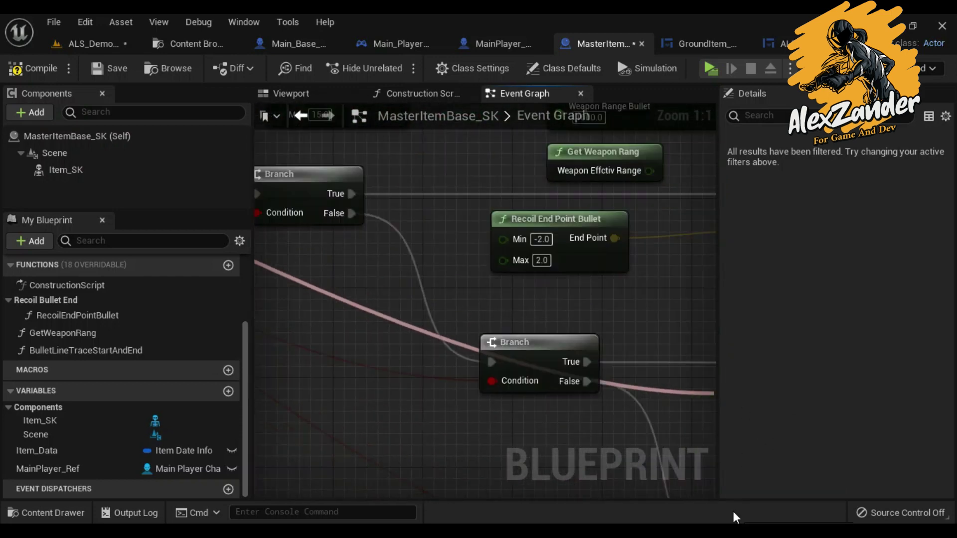
{"action": "left_click_drag", "start_coordinate": [533, 337], "coordinate": [528, 363]}
{"action": "type", "text": "br"}
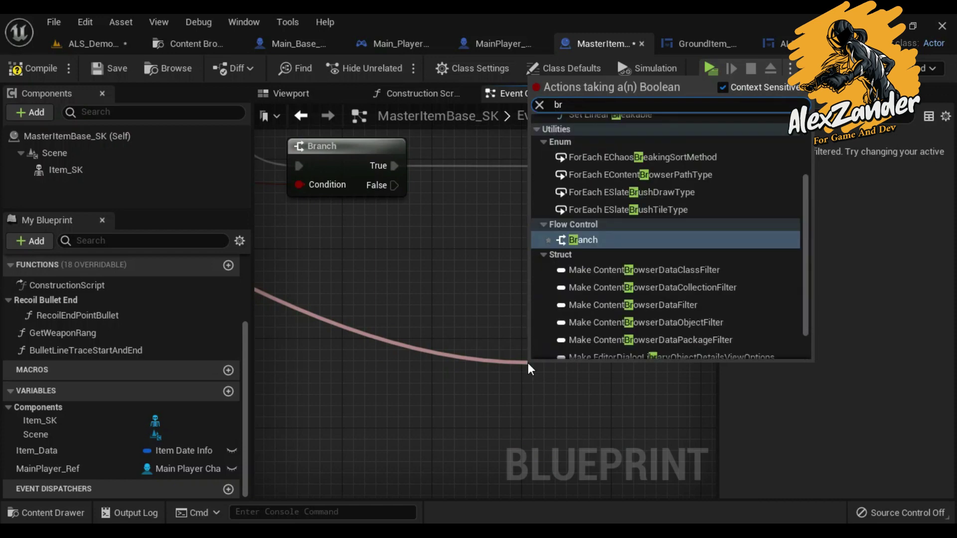
{"action": "key", "text": "Return"}
{"action": "left_click_drag", "start_coordinate": [394, 186], "coordinate": [545, 390]}
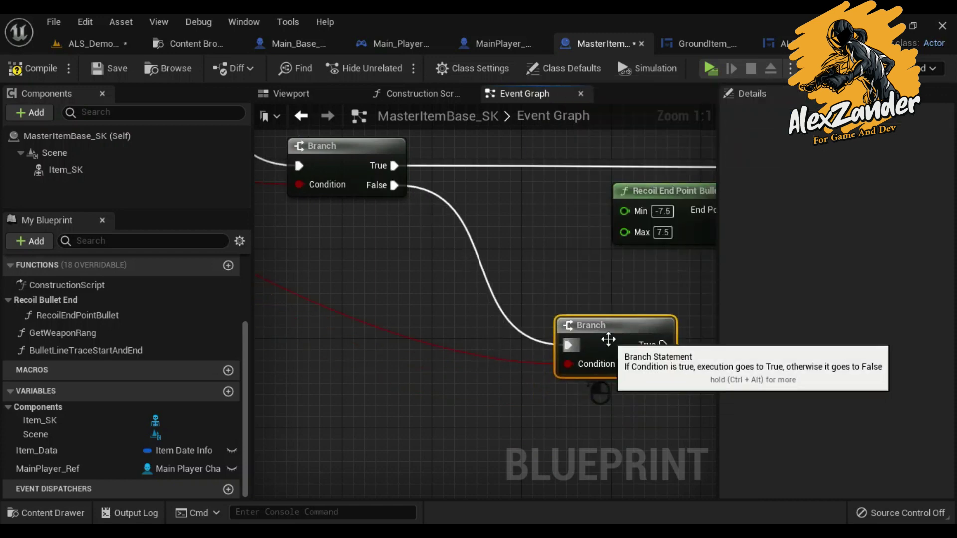
Copy-paste the recoil, trace and range nodes and wire the Branch's True to the pasted trace
{"action": "scroll", "coordinate": [608, 339], "scroll_direction": "down", "scroll_amount": 1}
{"action": "right_click_drag", "start_coordinate": [609, 339], "coordinate": [455, 385]}
{"action": "left_click_drag", "start_coordinate": [455, 385], "coordinate": [621, 228]}
{"action": "key", "text": "ctrl+c"}
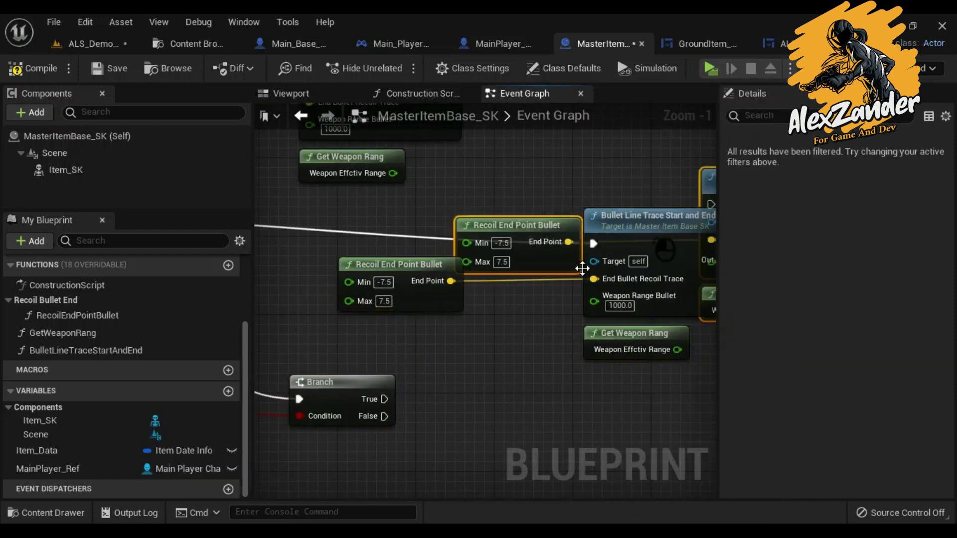
{"action": "scroll", "coordinate": [621, 260], "scroll_direction": "down", "scroll_amount": 3}
{"action": "key", "text": "ctrl+v"}
{"action": "left_click_drag", "start_coordinate": [552, 360], "coordinate": [583, 370]}
{"action": "scroll", "coordinate": [460, 346], "scroll_direction": "up", "scroll_amount": 2}
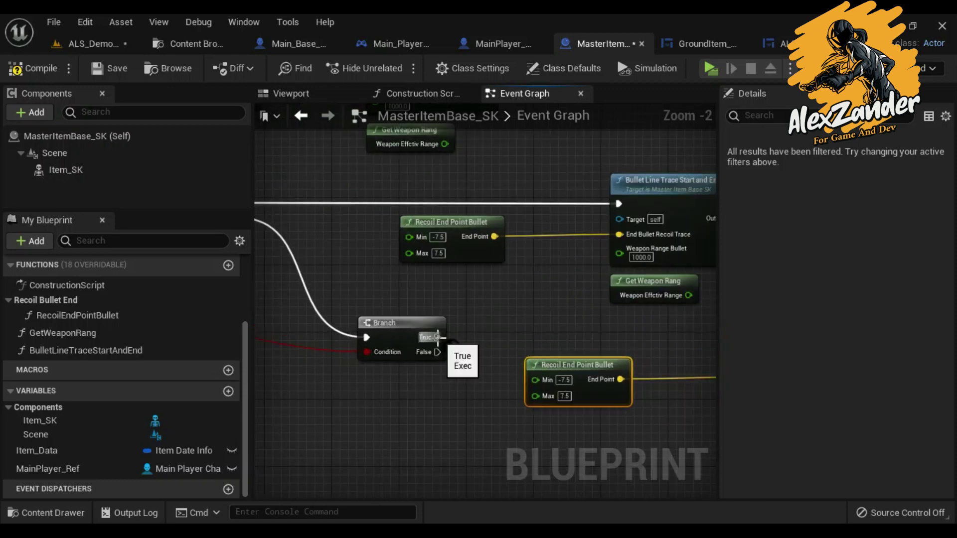
{"action": "left_click_drag", "start_coordinate": [439, 339], "coordinate": [563, 338]}
Set a recoil node's Min to -4 and edit its Max value
{"action": "right_click_drag", "start_coordinate": [384, 346], "coordinate": [698, 346]}
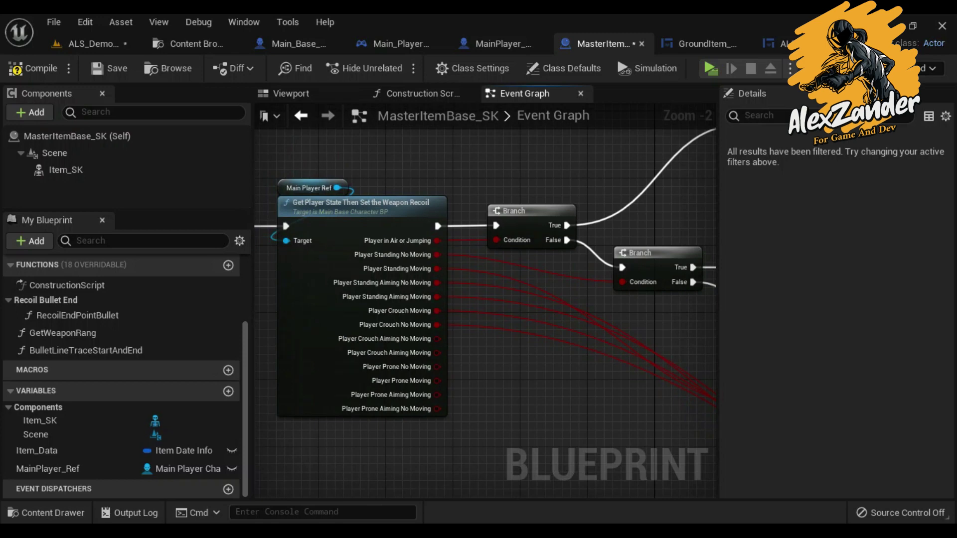
{"action": "right_click_drag", "start_coordinate": [548, 349], "coordinate": [299, 329]}
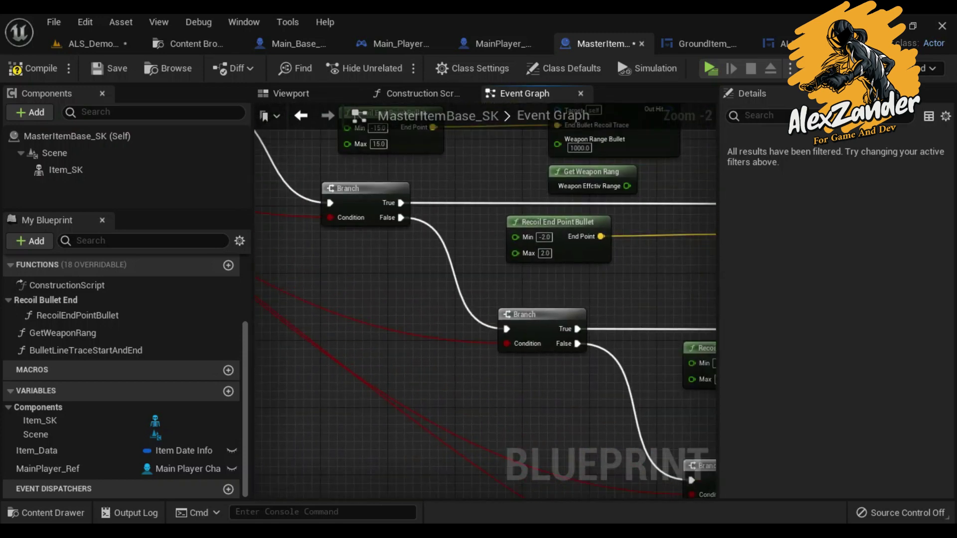
{"action": "right_click_drag", "start_coordinate": [527, 419], "coordinate": [256, 211]}
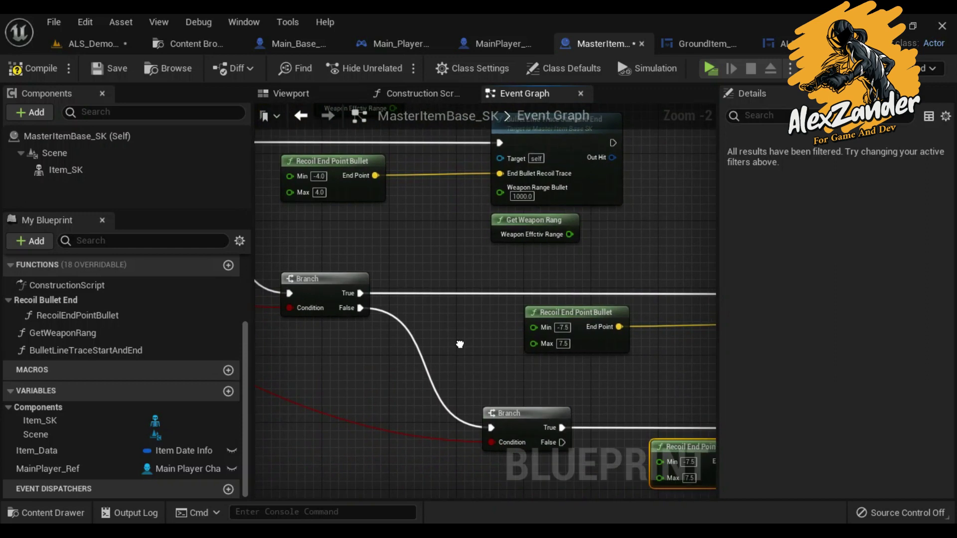
{"action": "type", "text": "-4"}
{"action": "key", "text": "Return"}
{"action": "left_click", "coordinate": [484, 345]}
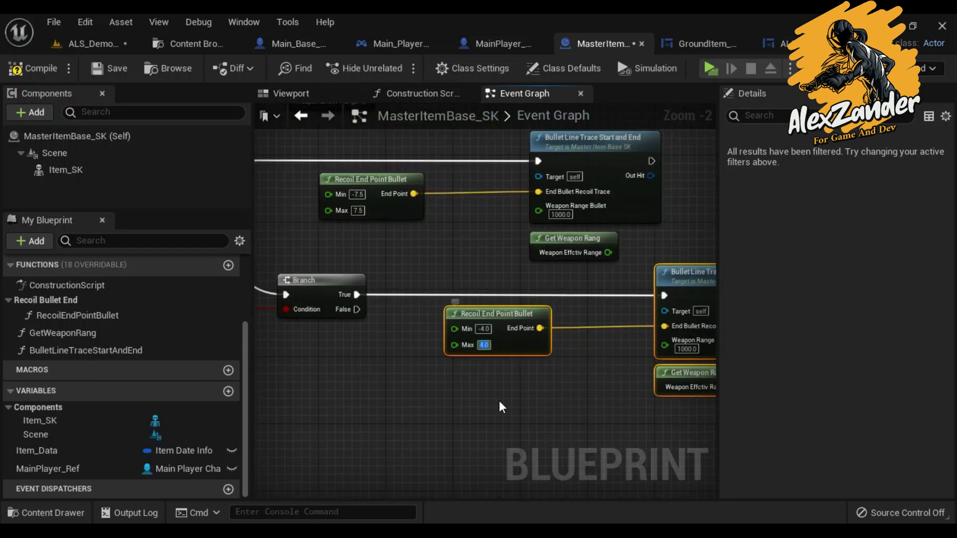
{"action": "scroll", "coordinate": [499, 401], "scroll_direction": "down", "scroll_amount": 5}
{"action": "scroll", "coordinate": [448, 359], "scroll_direction": "up", "scroll_amount": 3}
{"action": "scroll", "coordinate": [477, 330], "scroll_direction": "up", "scroll_amount": 2}
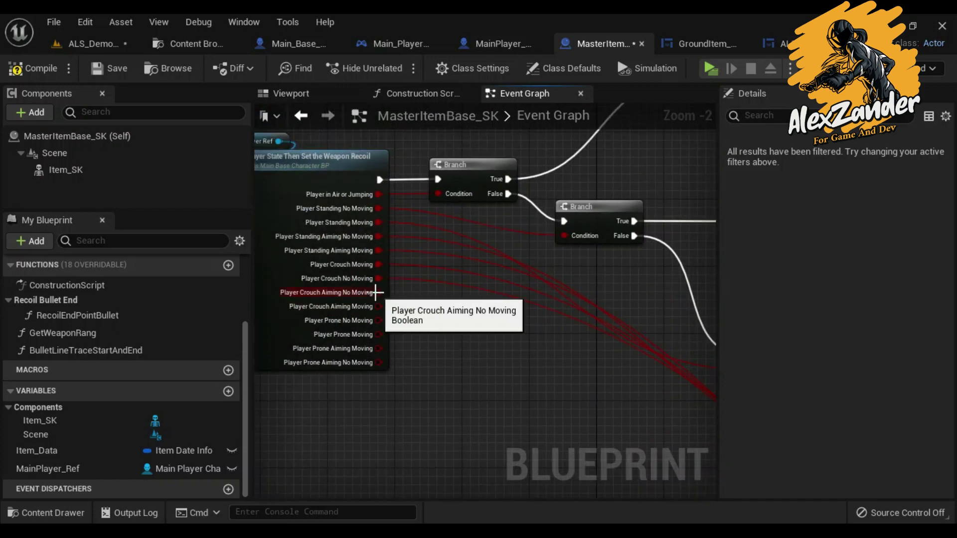
Add a Branch on Player Crouch Aiming No Moving, fed by the previous False
{"action": "left_click_drag", "start_coordinate": [376, 292], "coordinate": [479, 355]}
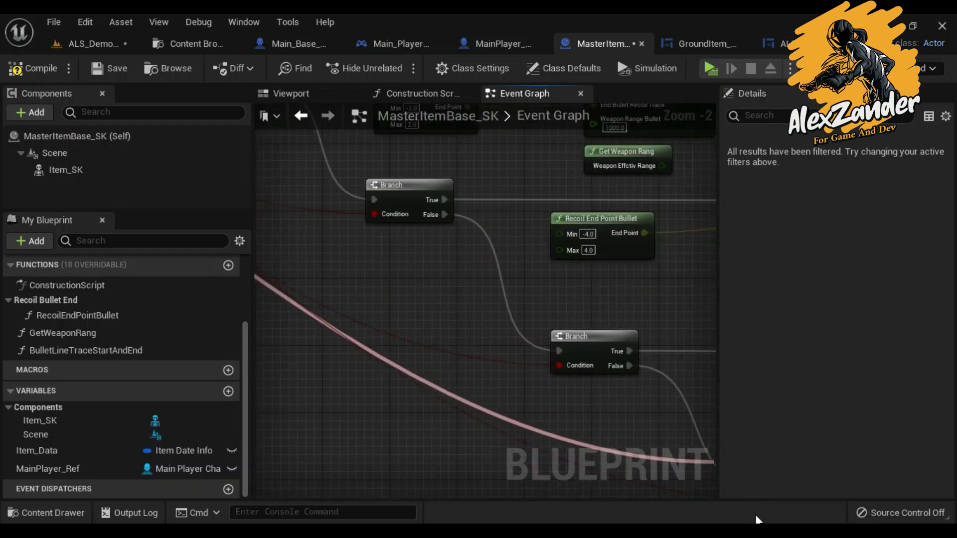
{"action": "left_click_drag", "start_coordinate": [589, 421], "coordinate": [482, 350]}
{"action": "type", "text": "branch"}
{"action": "key", "text": "Return"}
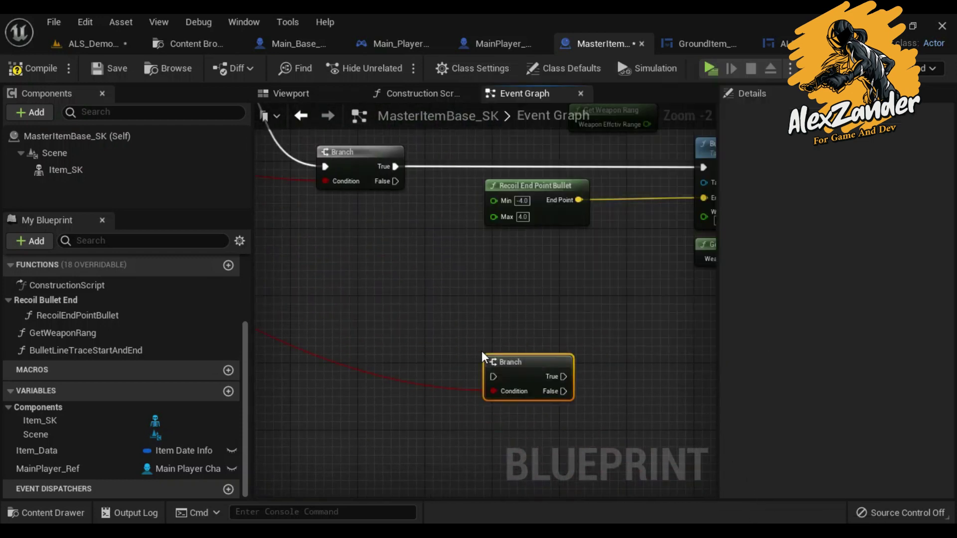
{"action": "mouse_move", "coordinate": [396, 181]}
{"action": "left_mouse_down"}
{"action": "mouse_move", "coordinate": [493, 376]}
{"action": "mouse_move", "coordinate": [507, 301]}
{"action": "left_mouse_up"}
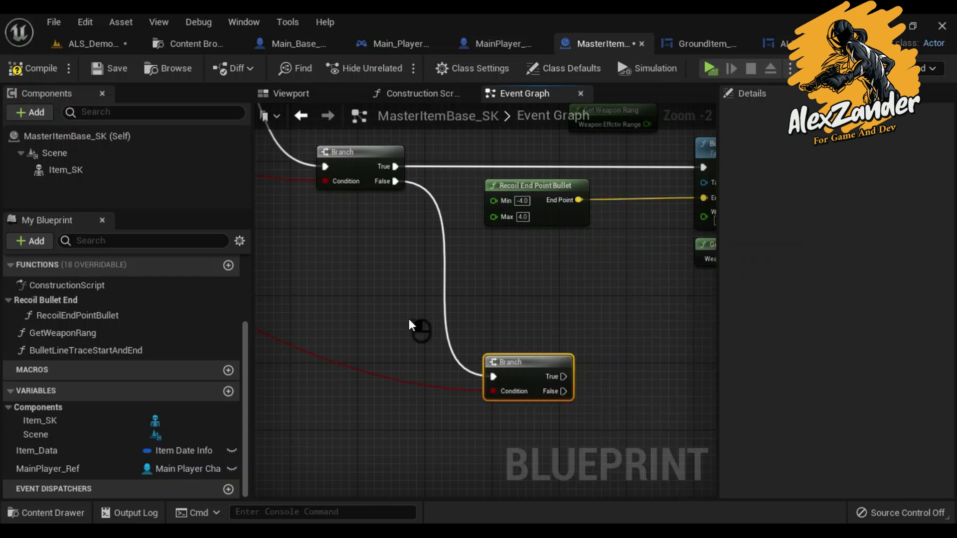
{"action": "left_click_drag", "start_coordinate": [529, 369], "coordinate": [532, 306]}
Copy the recoil and line trace group and wire the new Branch's True to its trace
{"action": "right_click_drag", "start_coordinate": [531, 306], "coordinate": [350, 316]}
{"action": "right_click", "coordinate": [499, 193]}
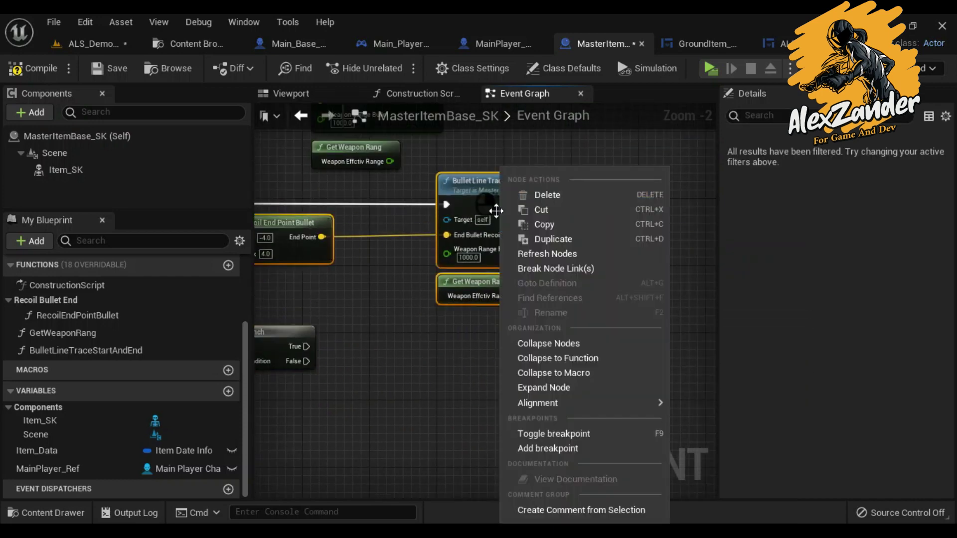
{"action": "left_click", "coordinate": [521, 238]}
{"action": "mouse_move", "coordinate": [500, 345]}
{"action": "right_mouse_down"}
{"action": "mouse_move", "coordinate": [617, 290]}
{"action": "mouse_move", "coordinate": [386, 299]}
{"action": "right_mouse_up"}
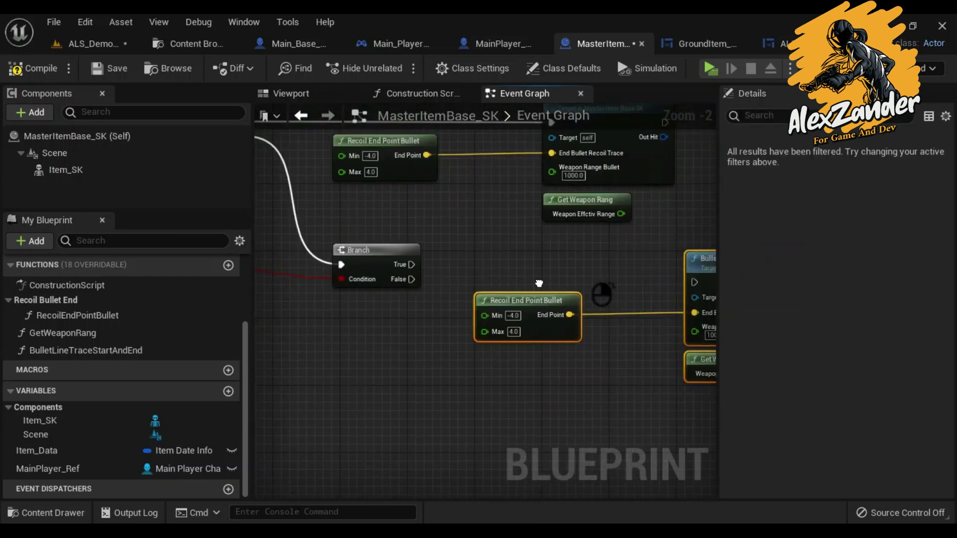
{"action": "mouse_move", "coordinate": [302, 265]}
{"action": "left_mouse_down"}
{"action": "mouse_move", "coordinate": [584, 280]}
{"action": "mouse_move", "coordinate": [636, 259]}
{"action": "left_mouse_up"}
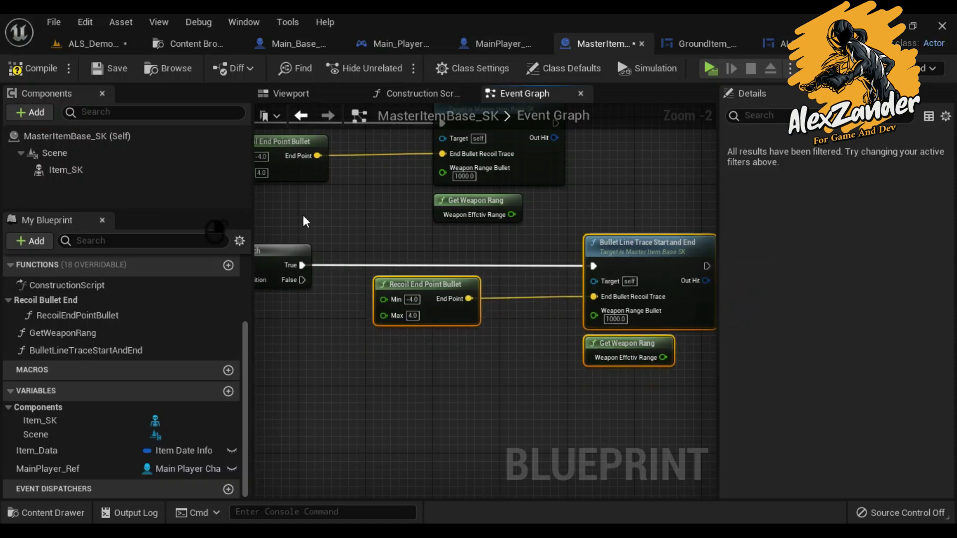
Set the newest recoil copy's Min to -1
{"action": "right_click_drag", "start_coordinate": [302, 224], "coordinate": [426, 211]}
{"action": "right_click_drag", "start_coordinate": [448, 349], "coordinate": [449, 220]}
{"action": "mouse_move", "coordinate": [349, 224]}
{"action": "right_mouse_down"}
{"action": "mouse_move", "coordinate": [548, 279]}
{"action": "mouse_move", "coordinate": [343, 207]}
{"action": "right_mouse_up"}
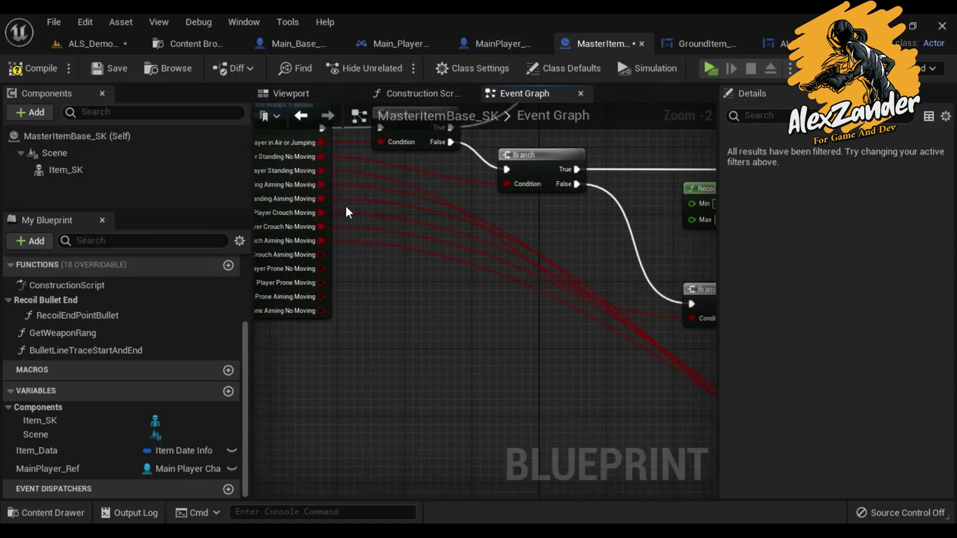
{"action": "mouse_move", "coordinate": [393, 192]}
{"action": "right_mouse_down"}
{"action": "mouse_move", "coordinate": [260, 148]}
{"action": "mouse_move", "coordinate": [464, 491]}
{"action": "right_mouse_up"}
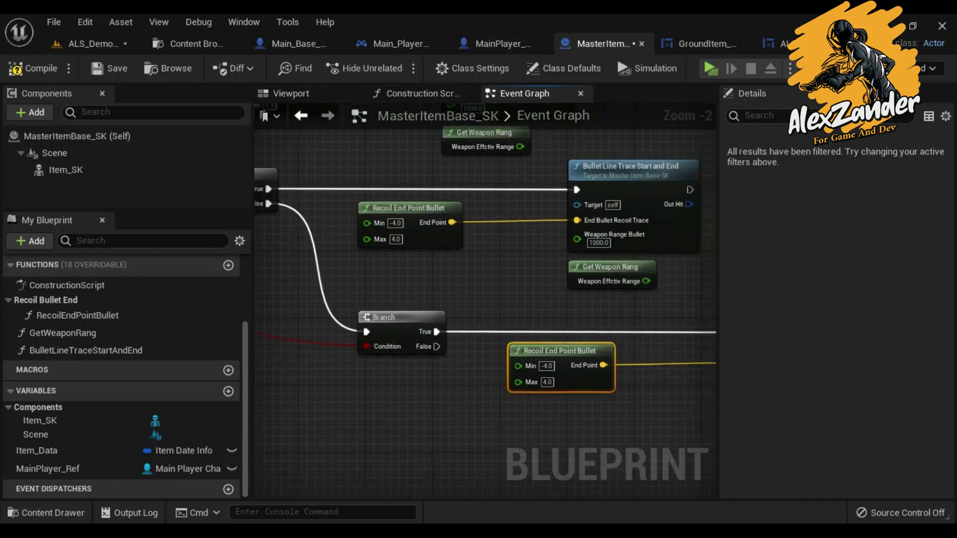
{"action": "right_click_drag", "start_coordinate": [713, 494], "coordinate": [523, 376]}
{"action": "type", "text": "-1"}
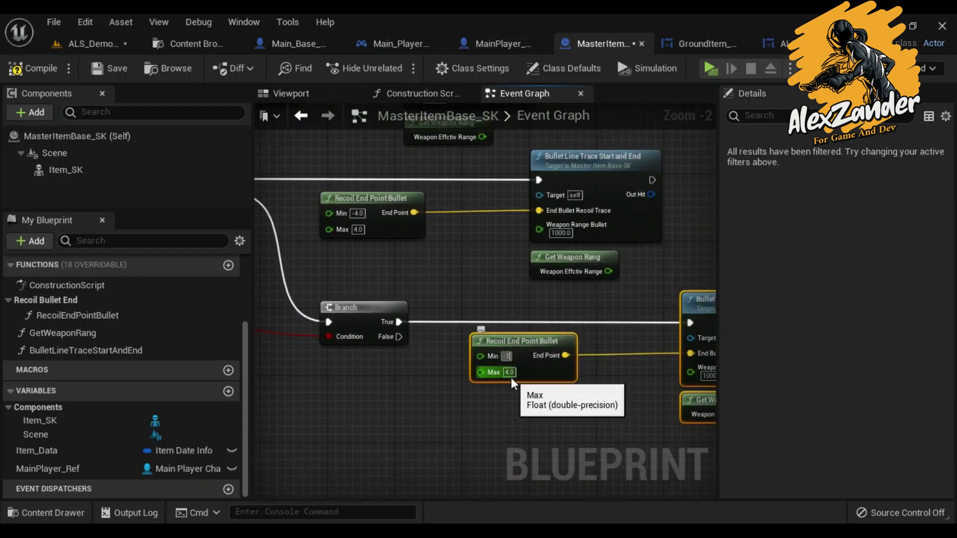
{"action": "scroll", "coordinate": [499, 356], "scroll_direction": "down", "scroll_amount": 5}
{"action": "scroll", "coordinate": [327, 331], "scroll_direction": "up", "scroll_amount": 3}
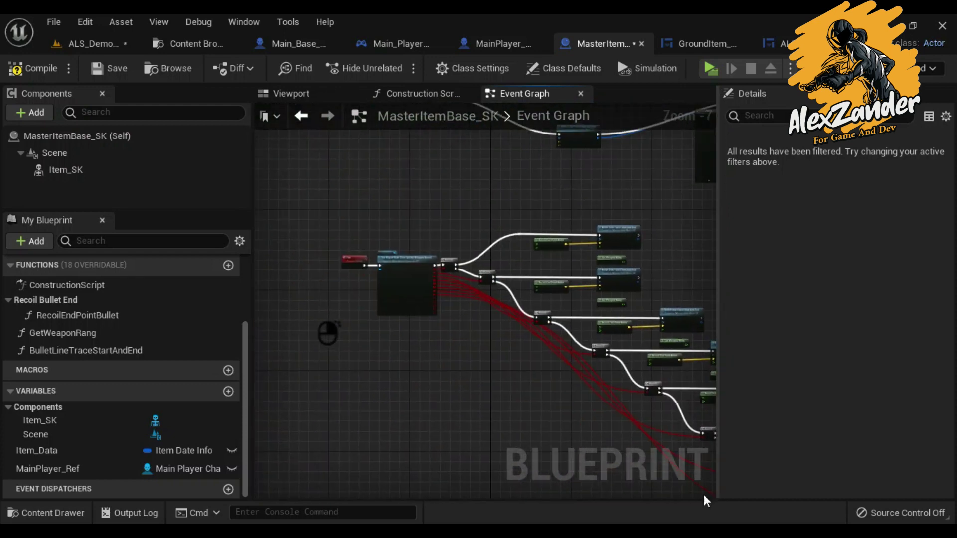
Add a new Branch node off the last Branch's False output and reposition it
{"action": "scroll", "coordinate": [478, 352], "scroll_direction": "up", "scroll_amount": 3}
{"action": "mouse_move", "coordinate": [388, 251]}
{"action": "right_mouse_down"}
{"action": "mouse_move", "coordinate": [758, 463]}
{"action": "mouse_move", "coordinate": [178, 102]}
{"action": "right_mouse_up"}
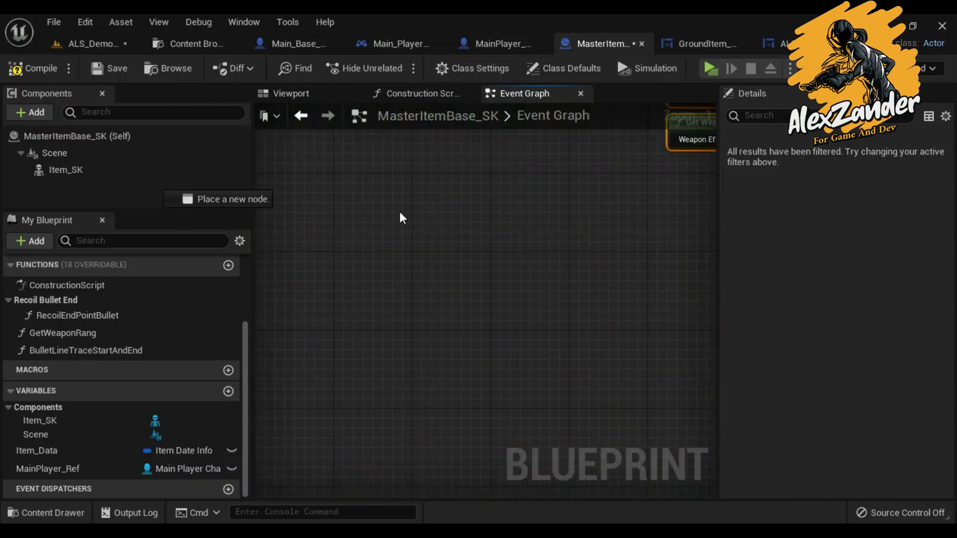
{"action": "mouse_move", "coordinate": [401, 218]}
{"action": "left_mouse_down"}
{"action": "mouse_move", "coordinate": [492, 347]}
{"action": "mouse_move", "coordinate": [579, 372]}
{"action": "mouse_move", "coordinate": [611, 341]}
{"action": "left_mouse_up"}
{"action": "type", "text": "bra"}
{"action": "key", "text": "Return"}
{"action": "mouse_move", "coordinate": [674, 280]}
{"action": "right_mouse_down"}
{"action": "mouse_move", "coordinate": [578, 286]}
{"action": "mouse_move", "coordinate": [471, 329]}
{"action": "mouse_move", "coordinate": [480, 289]}
{"action": "right_mouse_up"}
{"action": "scroll", "coordinate": [578, 288], "scroll_direction": "down", "scroll_amount": 3}
{"action": "scroll", "coordinate": [471, 329], "scroll_direction": "up", "scroll_amount": 1}
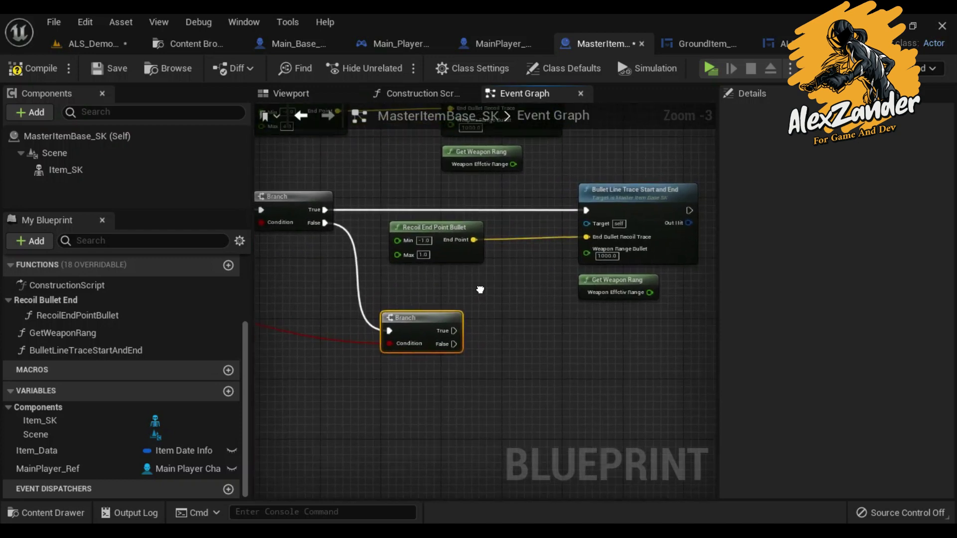
{"action": "scroll", "coordinate": [593, 354], "scroll_direction": "down", "scroll_amount": 7}
{"action": "scroll", "coordinate": [462, 335], "scroll_direction": "up", "scroll_amount": 3}
{"action": "scroll", "coordinate": [532, 340], "scroll_direction": "up", "scroll_amount": 3}
{"action": "scroll", "coordinate": [594, 366], "scroll_direction": "up", "scroll_amount": 3}
{"action": "scroll", "coordinate": [366, 226], "scroll_direction": "down", "scroll_amount": 3}
{"action": "scroll", "coordinate": [364, 229], "scroll_direction": "down", "scroll_amount": 2}
{"action": "scroll", "coordinate": [363, 229], "scroll_direction": "up", "scroll_amount": 6}
Paste the recoil and line trace group (Min -4.0, Max 4.0) and wire the new Branch's True into it
{"action": "mouse_move", "coordinate": [366, 235]}
{"action": "right_mouse_down"}
{"action": "mouse_move", "coordinate": [590, 354]}
{"action": "mouse_move", "coordinate": [580, 352]}
{"action": "right_mouse_up"}
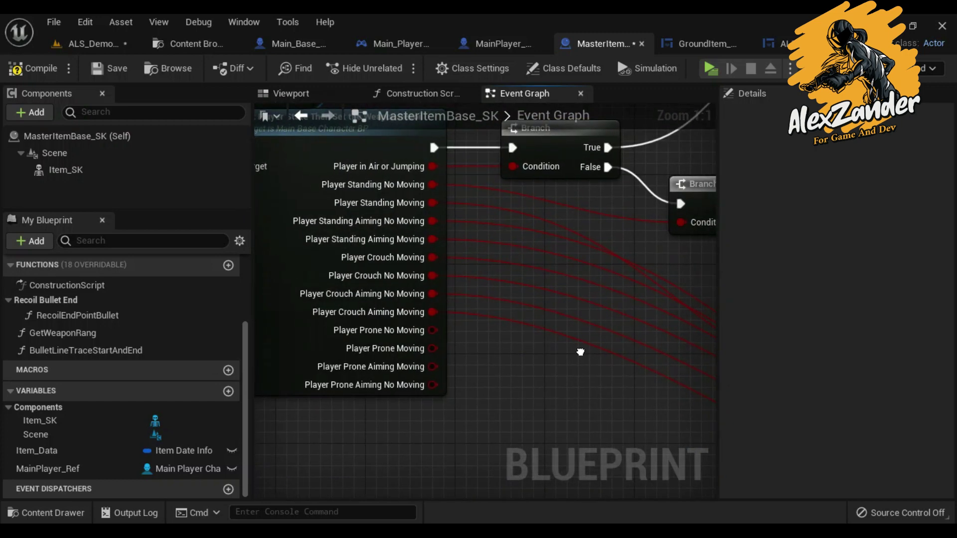
{"action": "right_click_drag", "start_coordinate": [580, 352], "coordinate": [548, 348]}
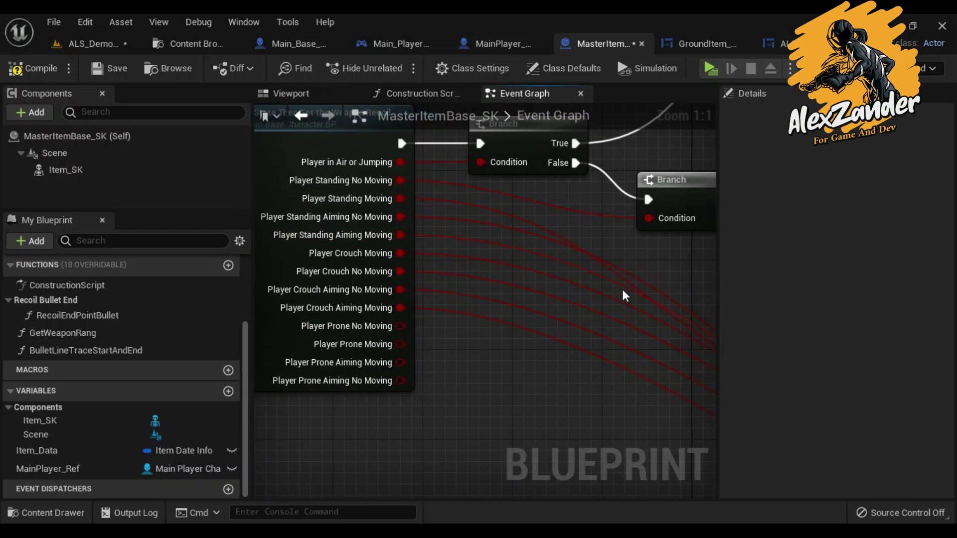
{"action": "right_click_drag", "start_coordinate": [622, 289], "coordinate": [379, 243]}
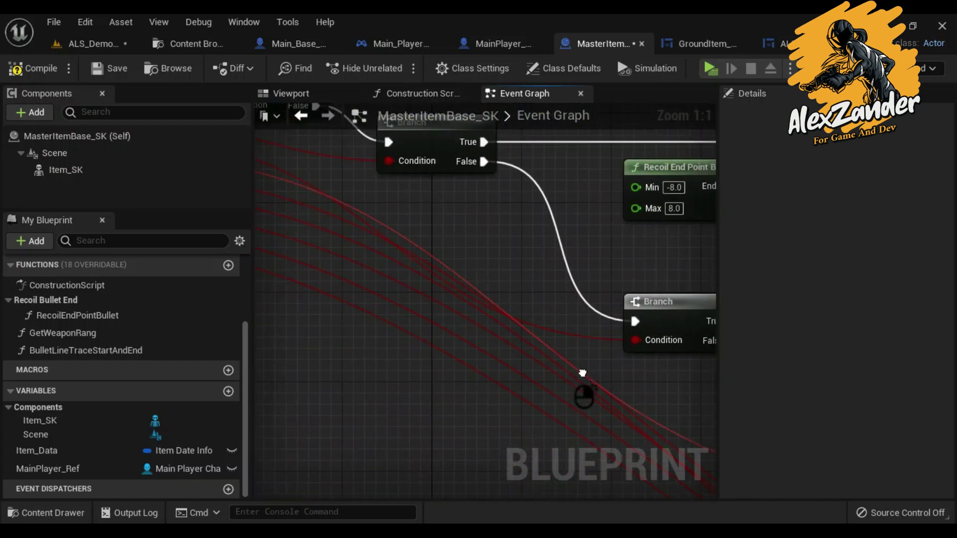
{"action": "right_click_drag", "start_coordinate": [599, 385], "coordinate": [648, 405]}
{"action": "scroll", "coordinate": [457, 311], "scroll_direction": "down", "scroll_amount": 4}
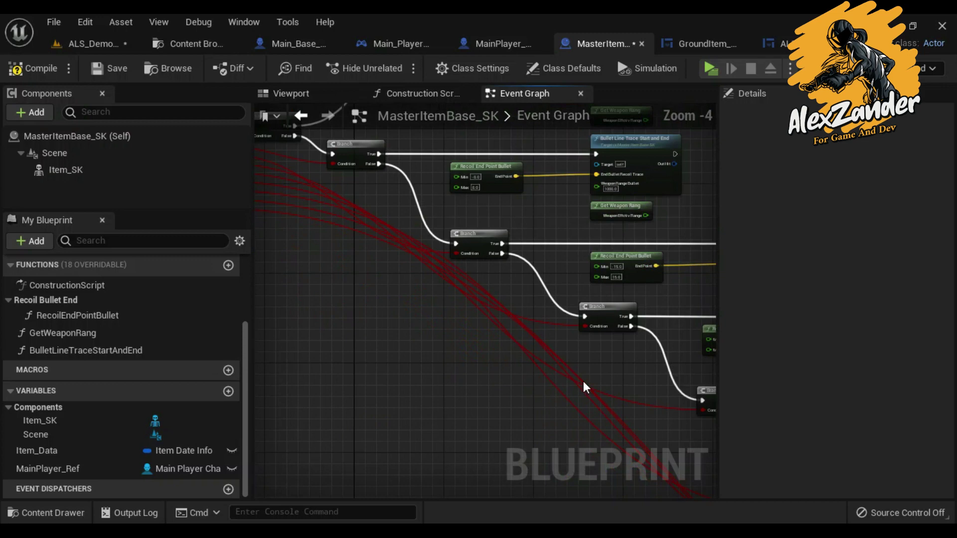
{"action": "scroll", "coordinate": [583, 381], "scroll_direction": "up", "scroll_amount": 2}
{"action": "right_click_drag", "start_coordinate": [635, 378], "coordinate": [528, 279]}
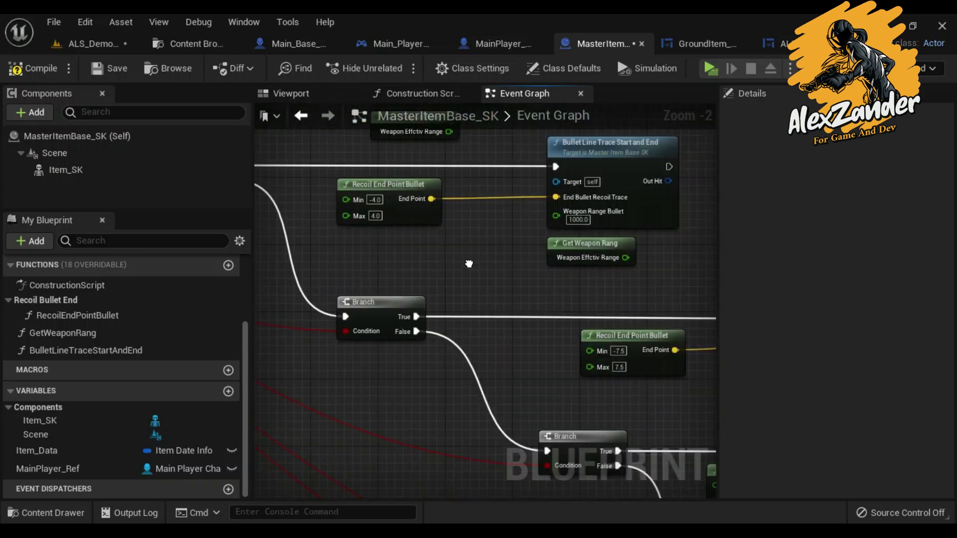
{"action": "right_click_drag", "start_coordinate": [528, 279], "coordinate": [465, 297]}
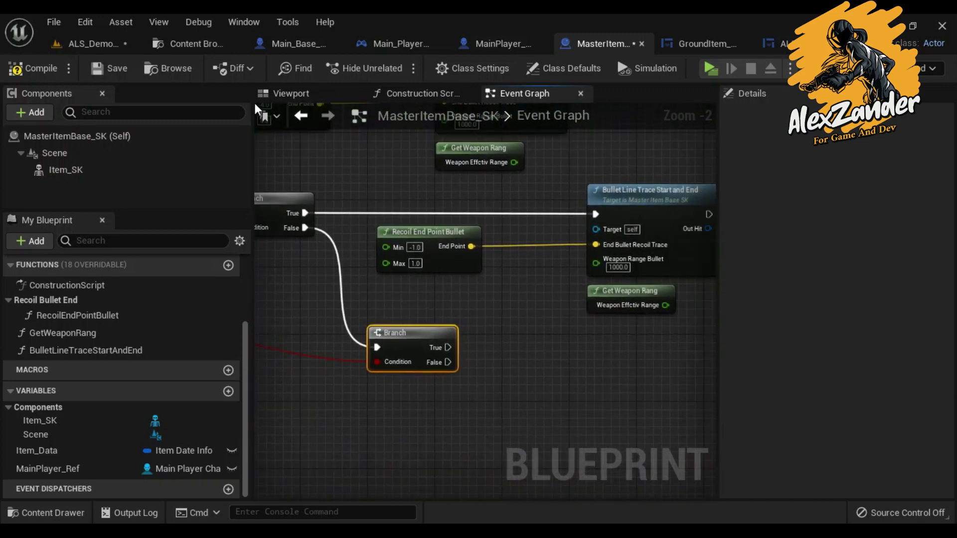
{"action": "scroll", "coordinate": [466, 297], "scroll_direction": "down", "scroll_amount": 3}
{"action": "scroll", "coordinate": [444, 285], "scroll_direction": "up", "scroll_amount": 1}
{"action": "scroll", "coordinate": [482, 327], "scroll_direction": "up", "scroll_amount": 1}
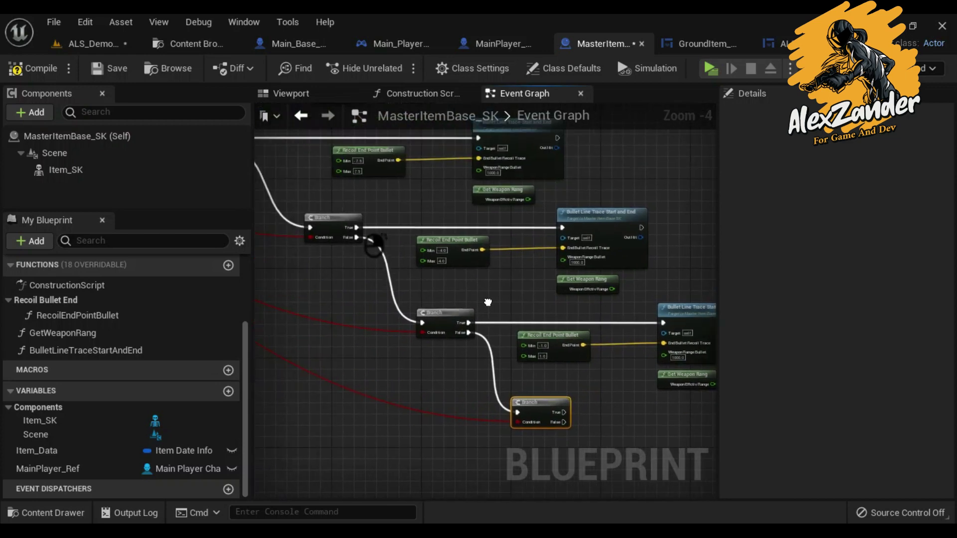
{"action": "right_click_drag", "start_coordinate": [481, 327], "coordinate": [469, 289]}
{"action": "key", "text": "ctrl+v"}
{"action": "scroll", "coordinate": [552, 315], "scroll_direction": "up", "scroll_amount": 1}
{"action": "mouse_move", "coordinate": [384, 290]}
{"action": "left_mouse_down"}
{"action": "mouse_move", "coordinate": [659, 290]}
{"action": "mouse_move", "coordinate": [699, 281]}
{"action": "left_mouse_up"}
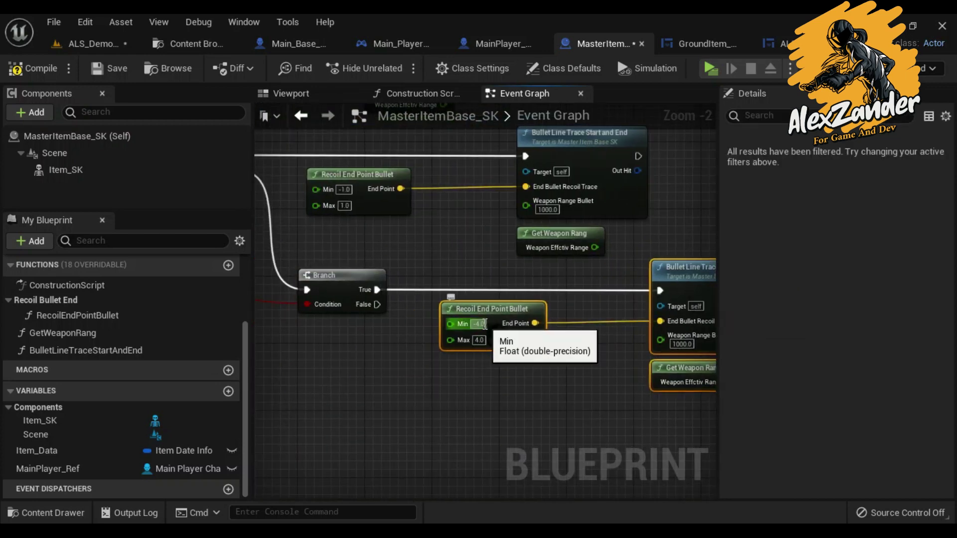
{"action": "scroll", "coordinate": [514, 376], "scroll_direction": "down", "scroll_amount": 5}
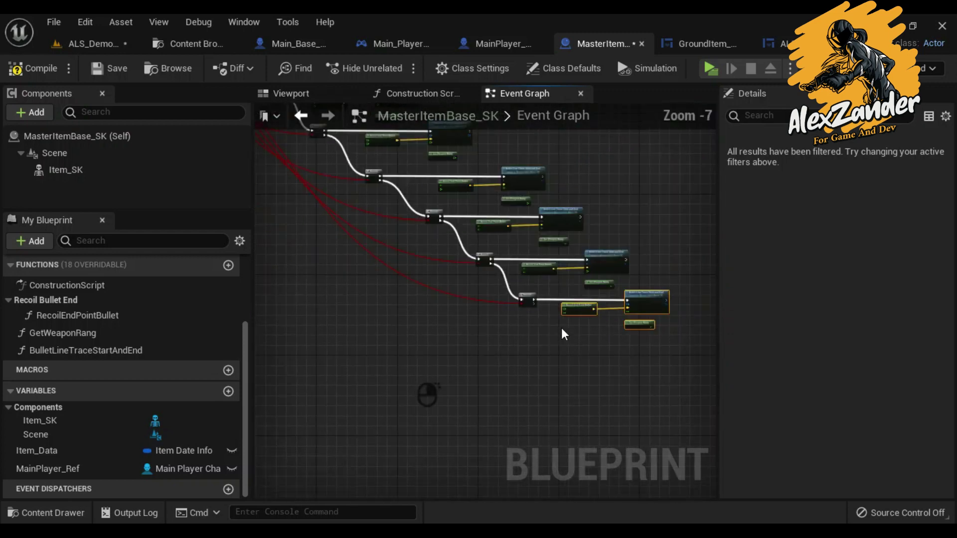
{"action": "scroll", "coordinate": [561, 328], "scroll_direction": "up", "scroll_amount": 3}
{"action": "scroll", "coordinate": [502, 286], "scroll_direction": "up", "scroll_amount": 3}
{"action": "right_click_drag", "start_coordinate": [501, 281], "coordinate": [500, 242]}
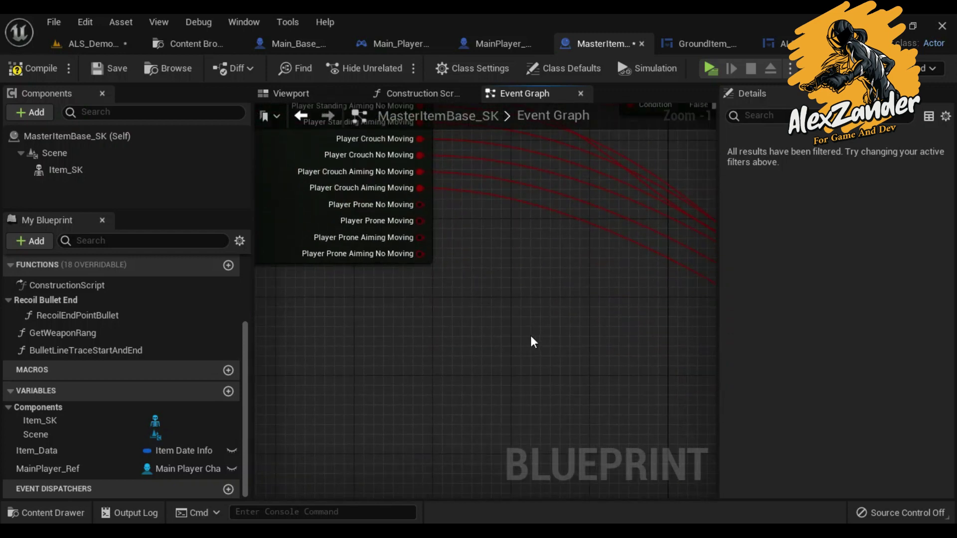
Paste a copy of the recoil end point, bullet line trace and weapon range nodes
{"action": "right_click_drag", "start_coordinate": [505, 361], "coordinate": [521, 343]}
{"action": "right_click_drag", "start_coordinate": [578, 325], "coordinate": [538, 346]}
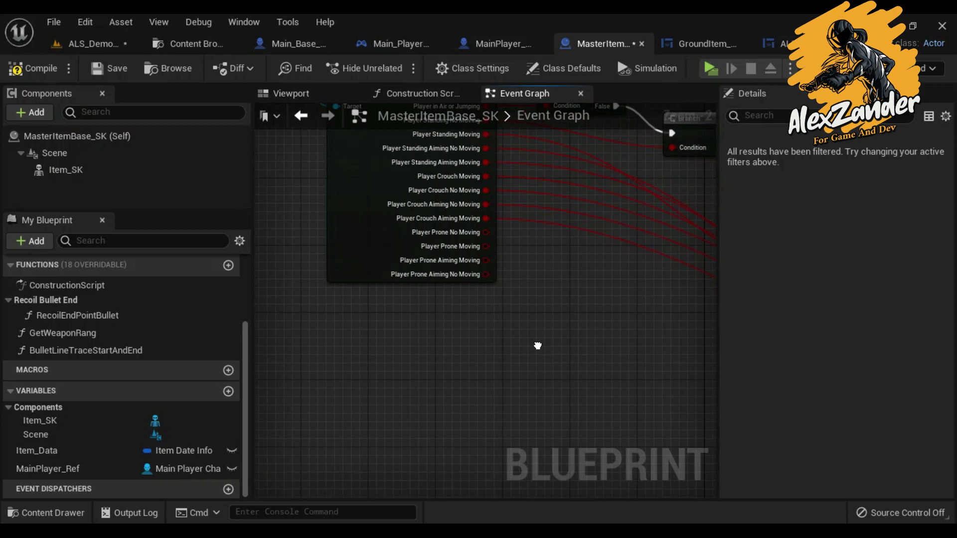
{"action": "right_click_drag", "start_coordinate": [538, 346], "coordinate": [513, 331]}
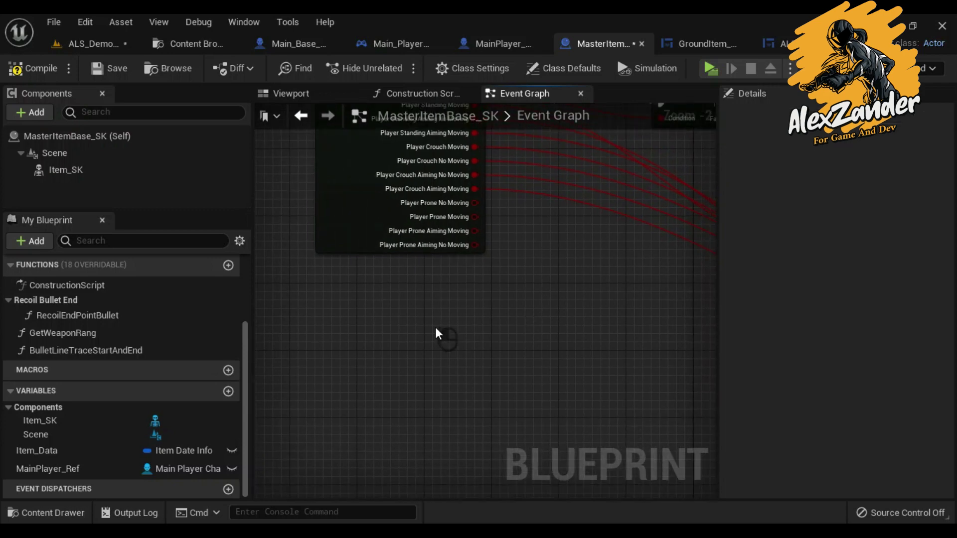
{"action": "key", "text": "ctrl+v"}
{"action": "scroll", "coordinate": [516, 298], "scroll_direction": "down", "scroll_amount": 1}
{"action": "key", "text": "ctrl+v"}
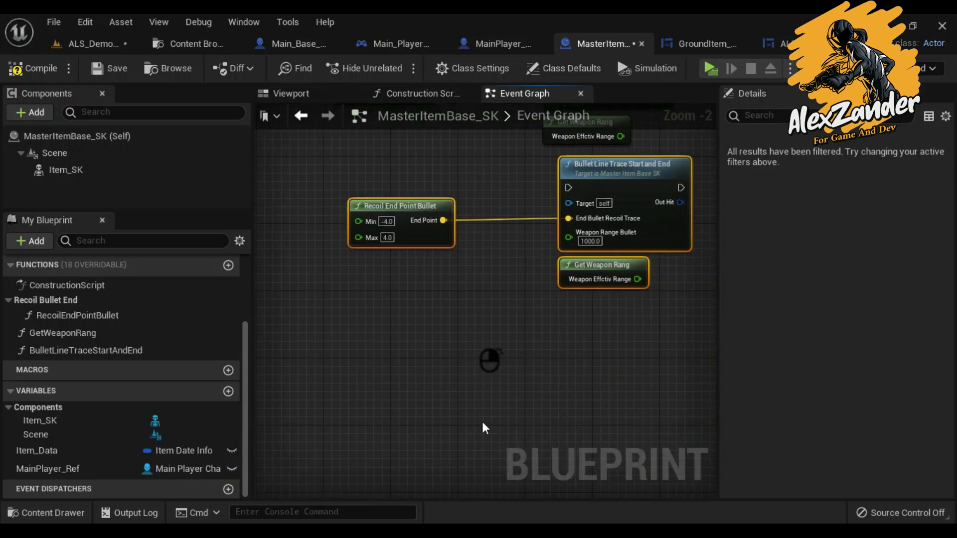
{"action": "left_click_drag", "start_coordinate": [468, 401], "coordinate": [452, 367]}
Paste another unwired copy of the group and place it below the player state node
{"action": "scroll", "coordinate": [449, 300], "scroll_direction": "down", "scroll_amount": 2}
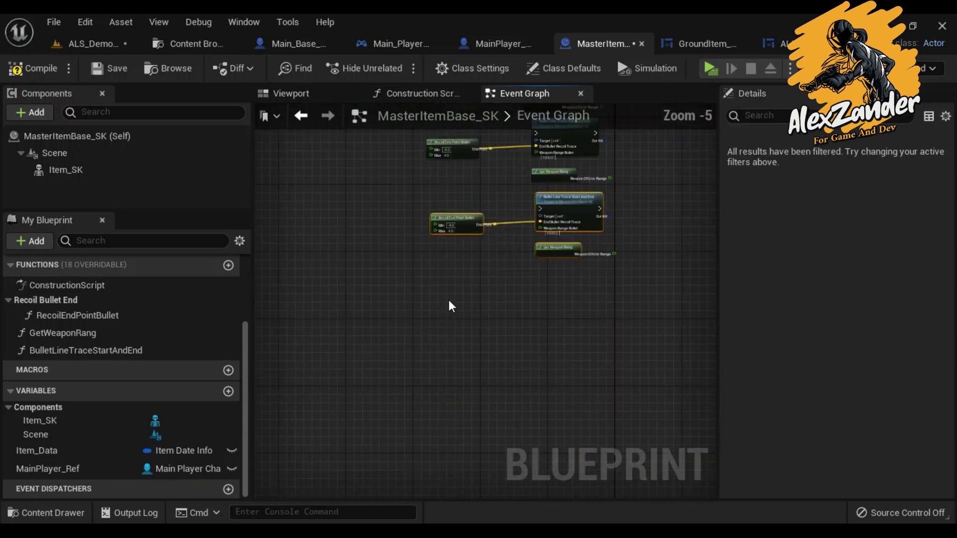
{"action": "key", "text": "ctrl+v"}
{"action": "left_click_drag", "start_coordinate": [508, 250], "coordinate": [597, 264]}
{"action": "scroll", "coordinate": [510, 459], "scroll_direction": "up", "scroll_amount": 5}
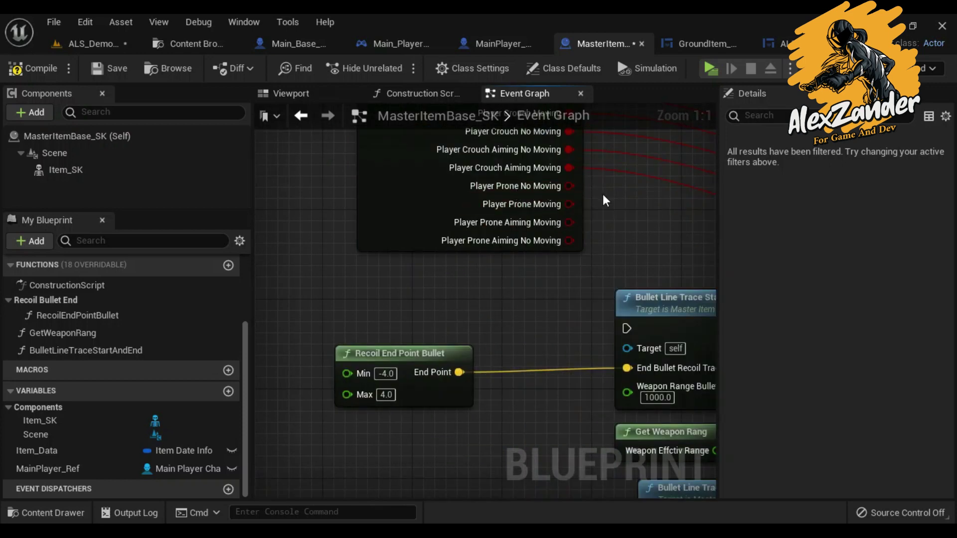
{"action": "scroll", "coordinate": [498, 316], "scroll_direction": "down", "scroll_amount": 3}
{"action": "scroll", "coordinate": [695, 336], "scroll_direction": "down", "scroll_amount": 2}
{"action": "right_click_drag", "start_coordinate": [695, 336], "coordinate": [500, 245]}
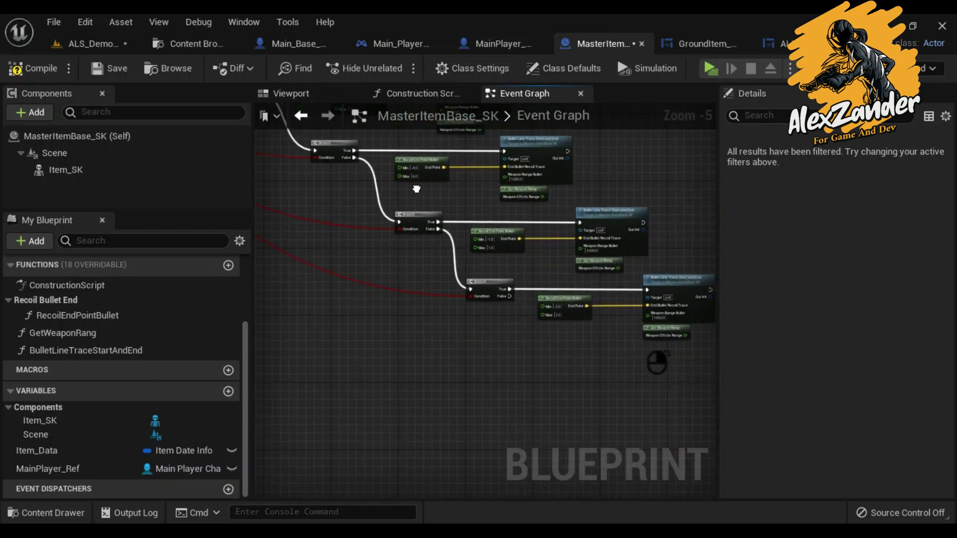
{"action": "scroll", "coordinate": [500, 245], "scroll_direction": "up", "scroll_amount": 3}
{"action": "mouse_move", "coordinate": [460, 273]}
{"action": "right_mouse_down"}
{"action": "mouse_move", "coordinate": [504, 150]}
{"action": "mouse_move", "coordinate": [654, 219]}
{"action": "mouse_move", "coordinate": [687, 178]}
{"action": "right_mouse_up"}
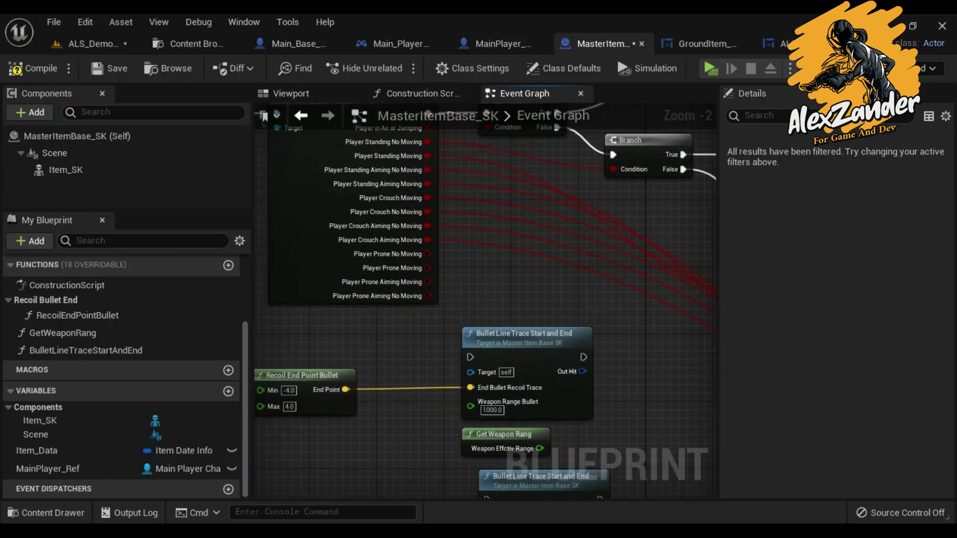
{"action": "right_click_drag", "start_coordinate": [445, 421], "coordinate": [486, 362]}
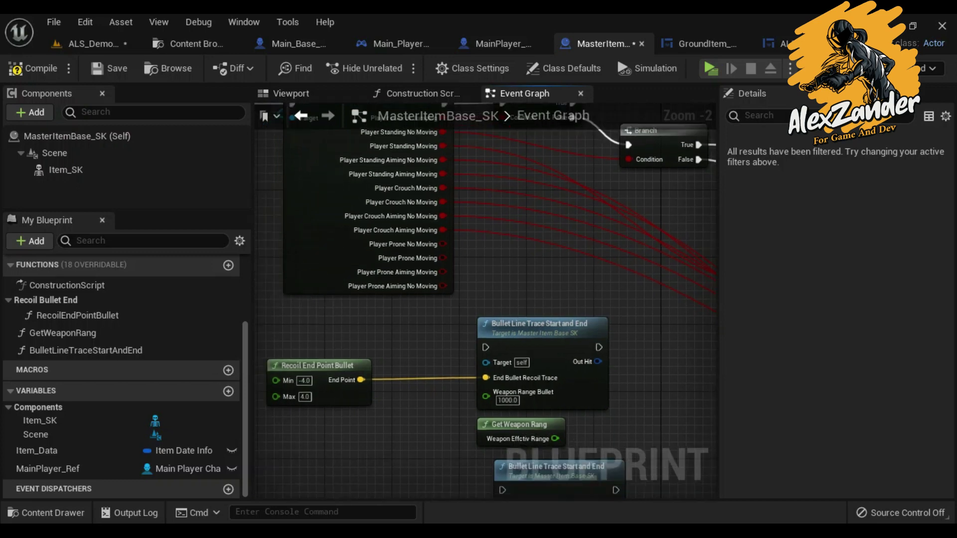
Set the recoil node's Min to -0.5 and Max to 0.5
{"action": "left_click", "coordinate": [330, 335]}
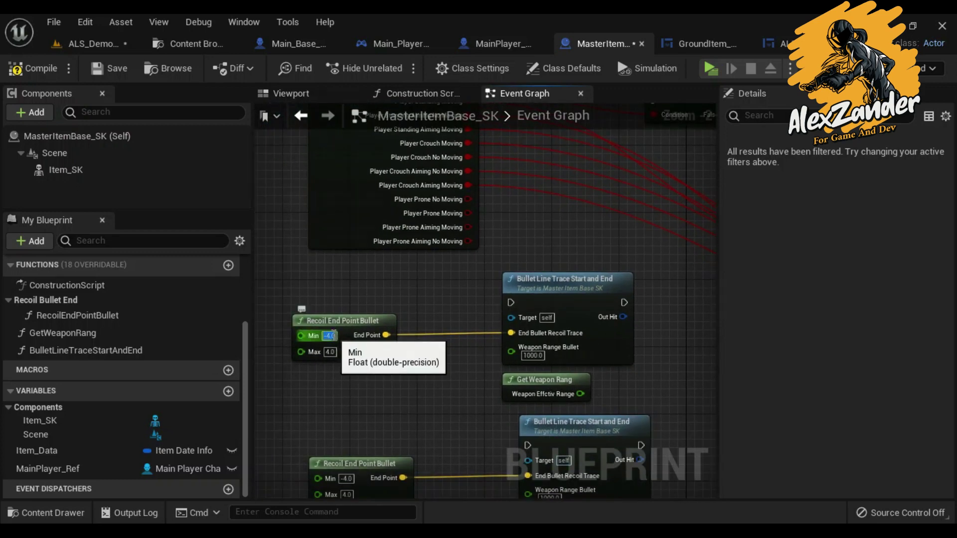
{"action": "key", "text": "Return"}
{"action": "scroll", "coordinate": [331, 336], "scroll_direction": "up", "scroll_amount": 2}
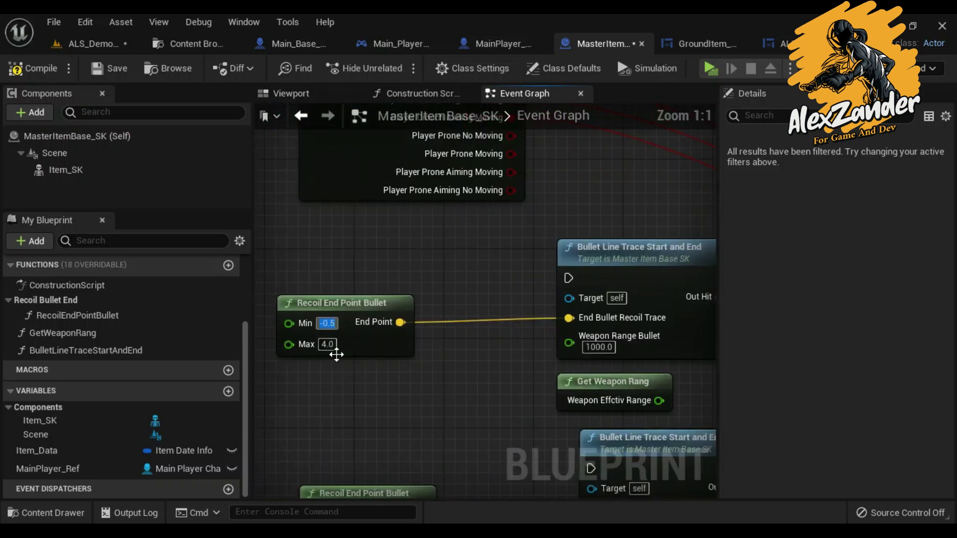
{"action": "left_click", "coordinate": [327, 345]}
{"action": "key", "text": "Return"}
{"action": "right_click_drag", "start_coordinate": [441, 235], "coordinate": [443, 280]}
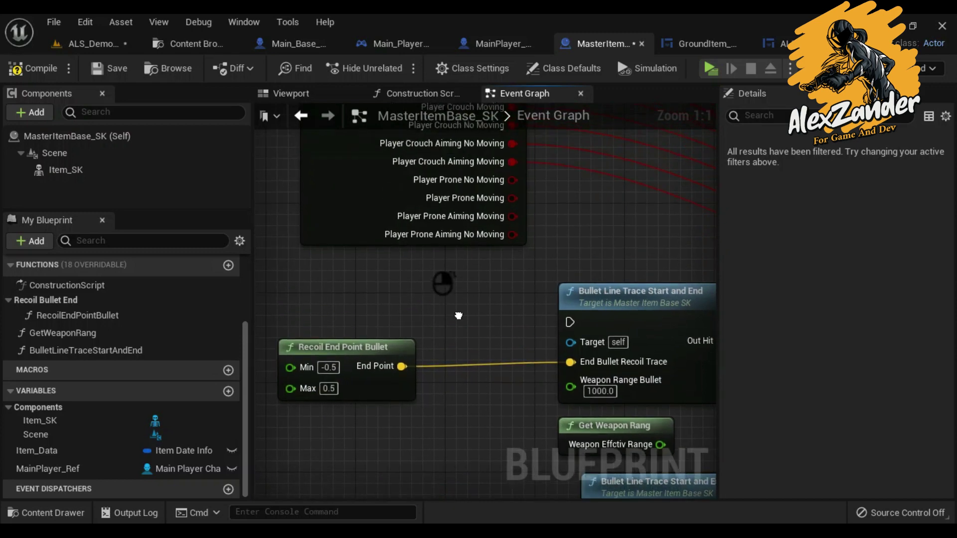
Set the next Recoil End Point Bullet range to Min -10 and Max 10
{"action": "right_click_drag", "start_coordinate": [481, 439], "coordinate": [503, 290]}
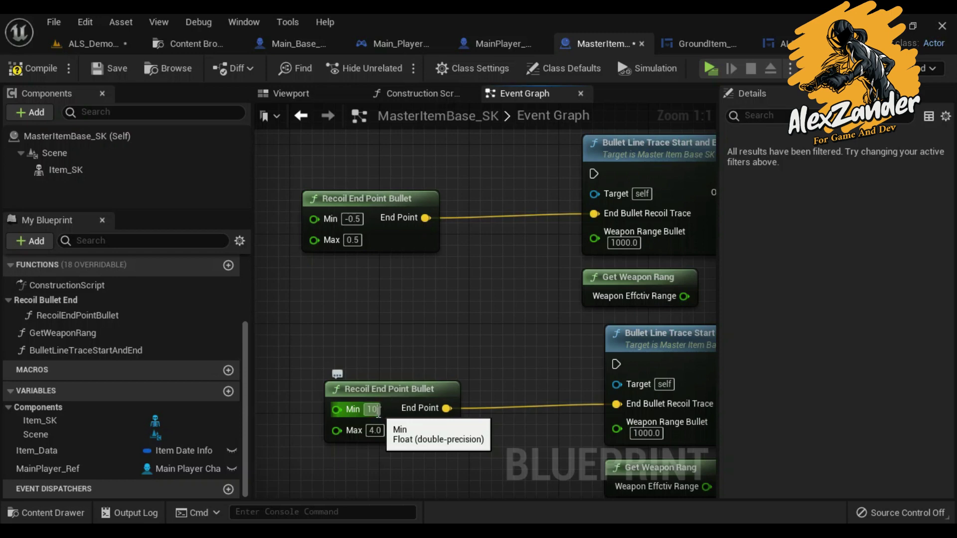
{"action": "type", "text": "-10"}
{"action": "key", "text": "Return"}
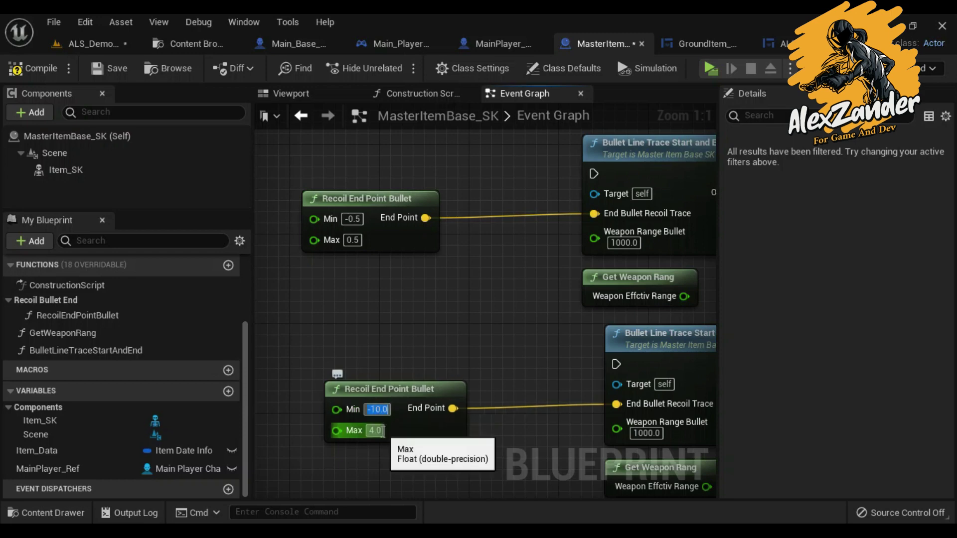
{"action": "type", "text": "1"}
{"action": "mouse_move", "coordinate": [434, 312]}
{"action": "right_mouse_down"}
{"action": "mouse_move", "coordinate": [425, 489]}
{"action": "mouse_move", "coordinate": [416, 443]}
{"action": "right_mouse_up"}
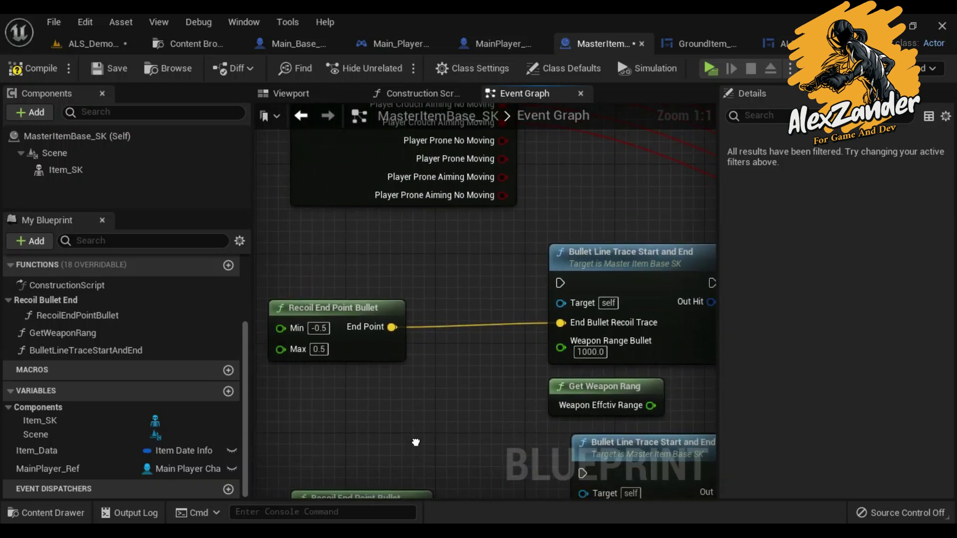
{"action": "right_click_drag", "start_coordinate": [416, 443], "coordinate": [424, 314]}
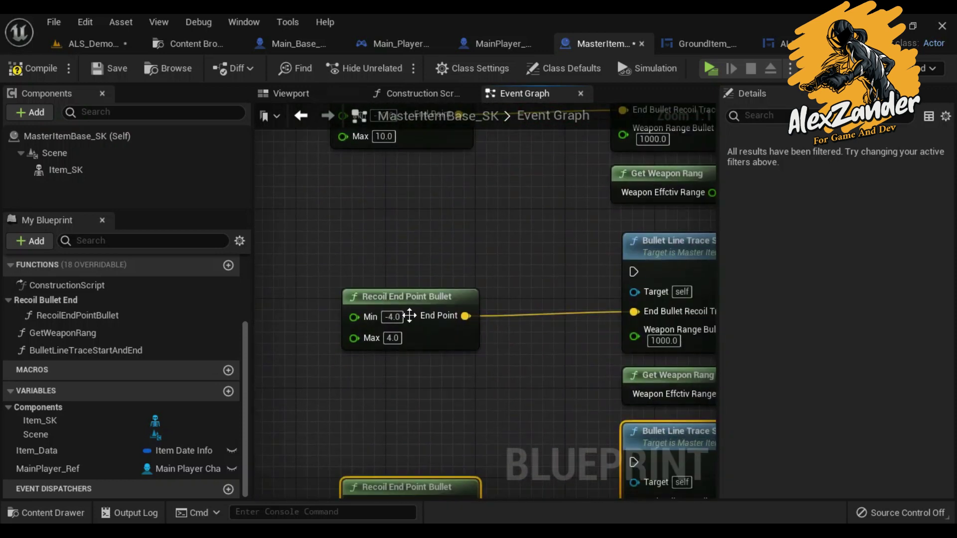
{"action": "left_click", "coordinate": [393, 318]}
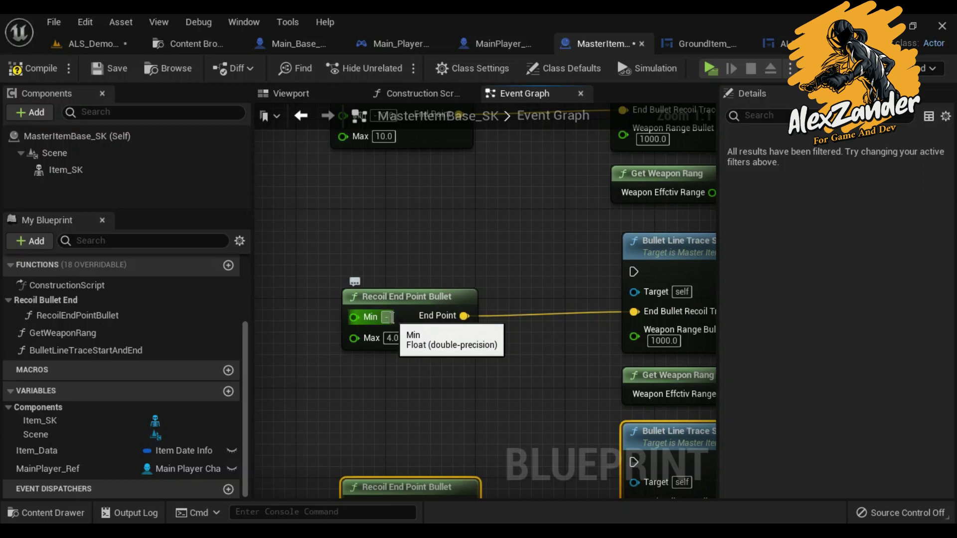
{"action": "type", "text": "10.0"}
{"action": "key", "text": "Tab"}
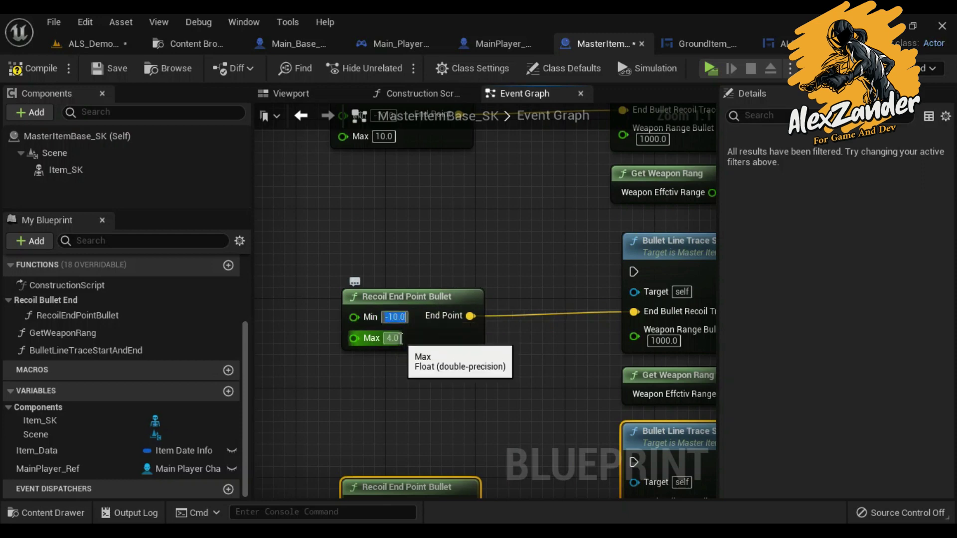
{"action": "type", "text": "10"}
Set another recoil node's range to Min -0.2 and Max 0.2
{"action": "mouse_move", "coordinate": [536, 418]}
{"action": "right_mouse_down"}
{"action": "mouse_move", "coordinate": [481, 519]}
{"action": "mouse_move", "coordinate": [481, 408]}
{"action": "mouse_move", "coordinate": [396, 349]}
{"action": "right_mouse_up"}
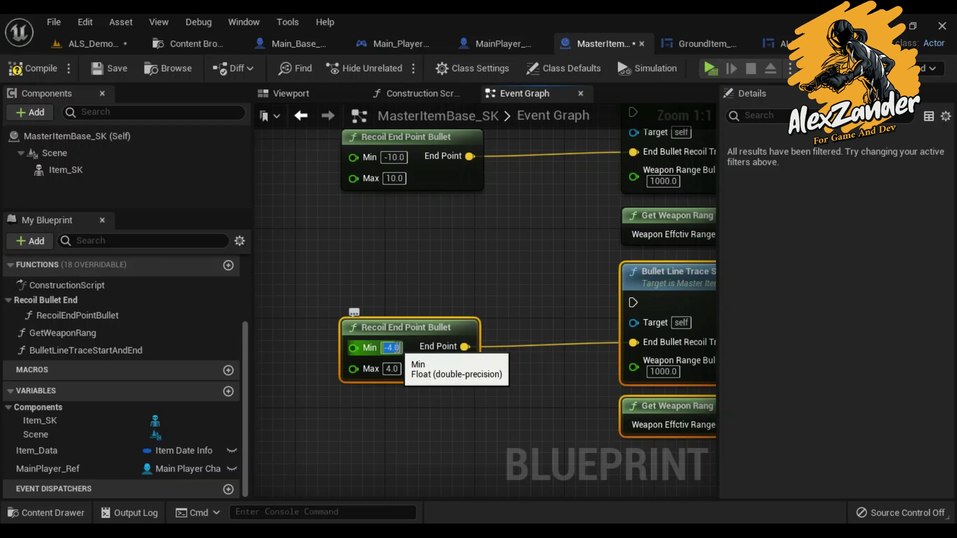
{"action": "type", "text": "-"}
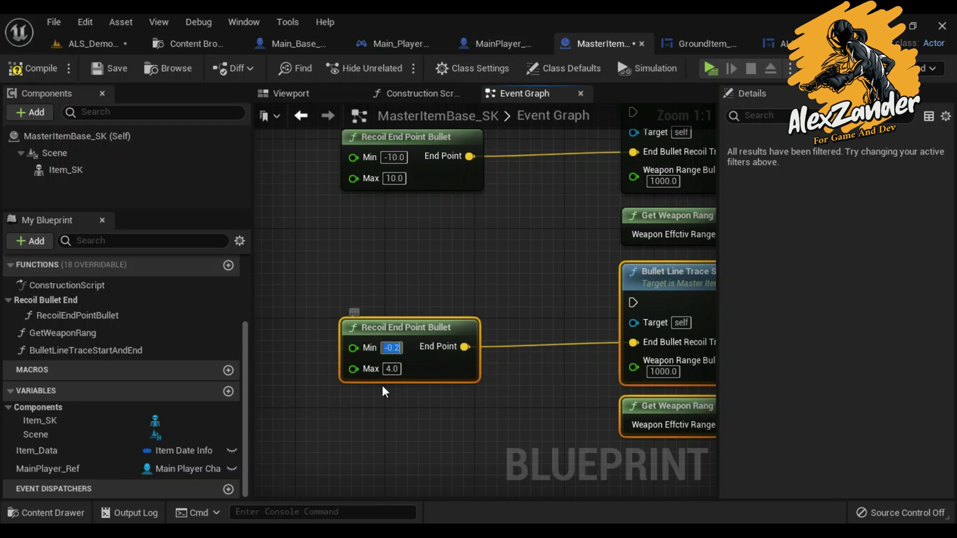
{"action": "left_click", "coordinate": [392, 369]}
{"action": "scroll", "coordinate": [397, 250], "scroll_direction": "down", "scroll_amount": 7}
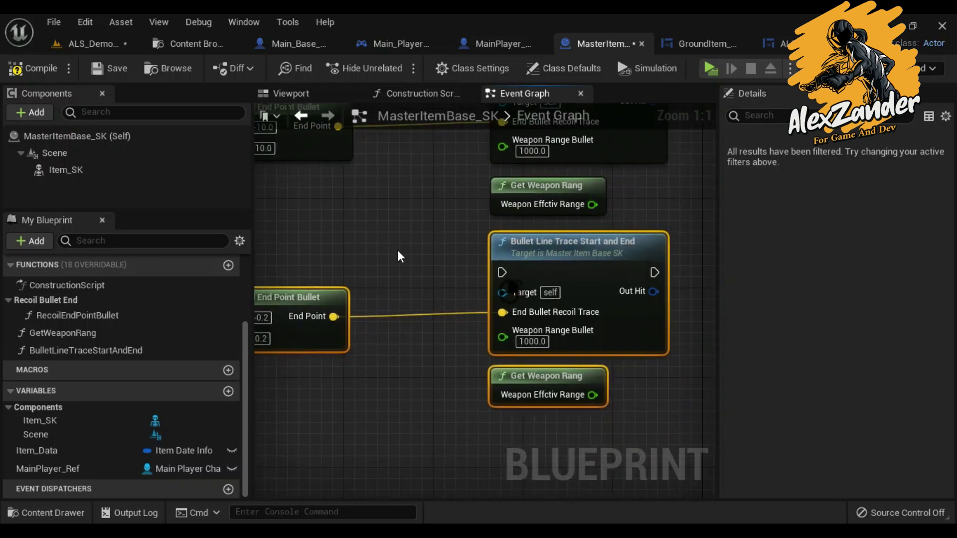
{"action": "right_click_drag", "start_coordinate": [411, 359], "coordinate": [391, 395]}
{"action": "scroll", "coordinate": [265, 272], "scroll_direction": "up", "scroll_amount": 3}
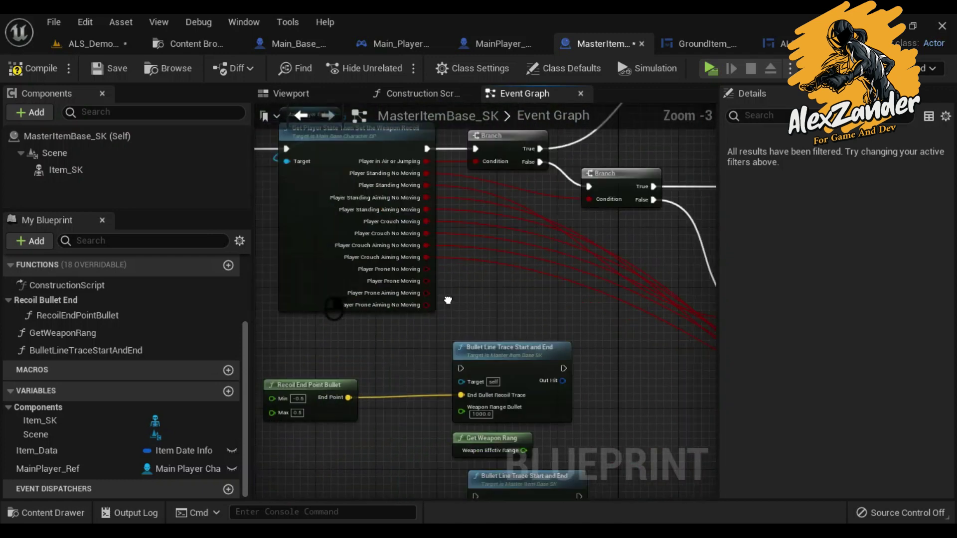
Add a Branch on Player Prone No Moving and feed it from the upper Branch's False
{"action": "right_click_drag", "start_coordinate": [279, 279], "coordinate": [311, 274]}
{"action": "left_click_drag", "start_coordinate": [464, 263], "coordinate": [509, 294]}
{"action": "type", "text": "br"}
{"action": "key", "text": "Return"}
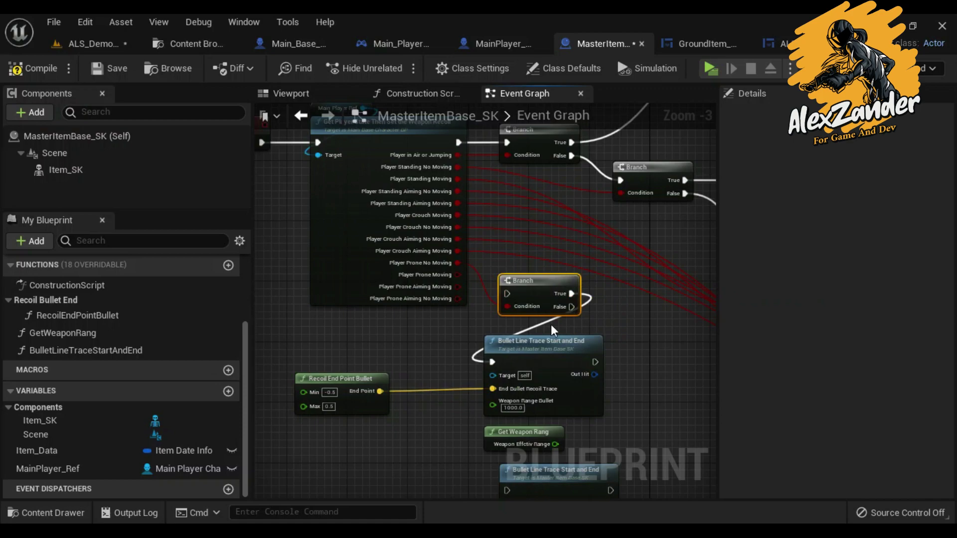
{"action": "scroll", "coordinate": [552, 324], "scroll_direction": "down", "scroll_amount": 2}
{"action": "left_click_drag", "start_coordinate": [378, 271], "coordinate": [563, 483]}
{"action": "right_click_drag", "start_coordinate": [562, 479], "coordinate": [534, 291]}
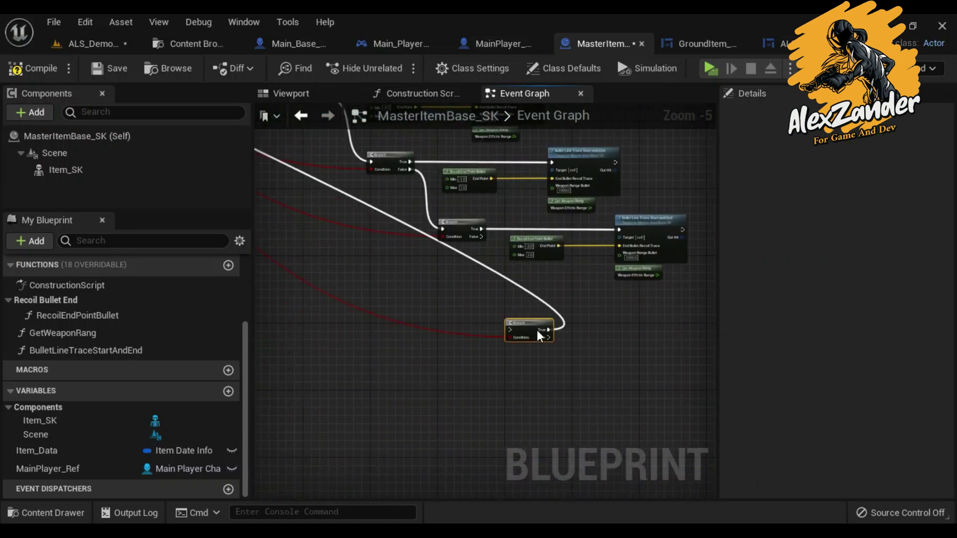
{"action": "scroll", "coordinate": [474, 238], "scroll_direction": "up", "scroll_amount": 1}
{"action": "left_click_drag", "start_coordinate": [480, 233], "coordinate": [520, 301]}
{"action": "scroll", "coordinate": [519, 300], "scroll_direction": "down", "scroll_amount": 3}
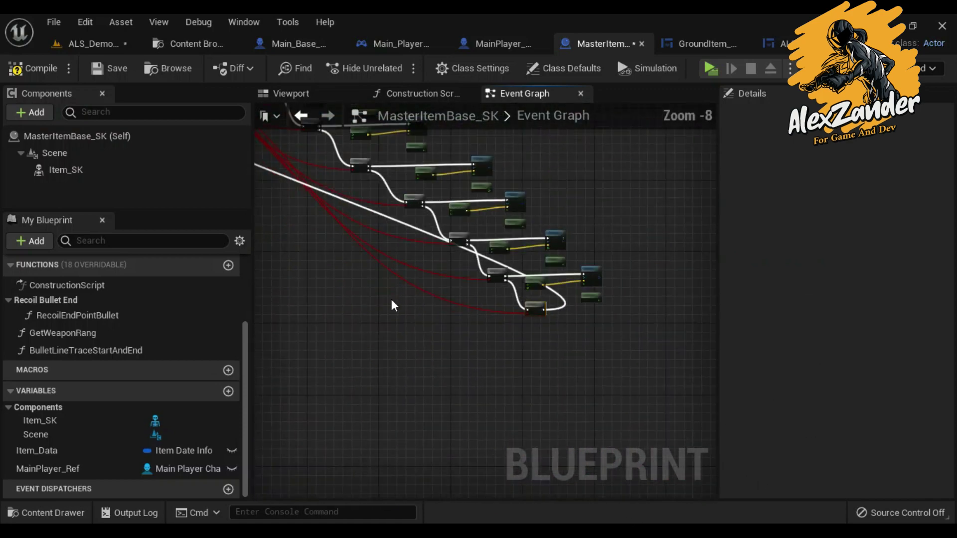
{"action": "scroll", "coordinate": [474, 288], "scroll_direction": "up", "scroll_amount": 1}
Move the last recoil and bullet line trace nodes to the right
{"action": "left_click", "coordinate": [446, 273]}
{"action": "left_click_drag", "start_coordinate": [446, 273], "coordinate": [529, 414]}
{"action": "scroll", "coordinate": [518, 394], "scroll_direction": "up", "scroll_amount": 7}
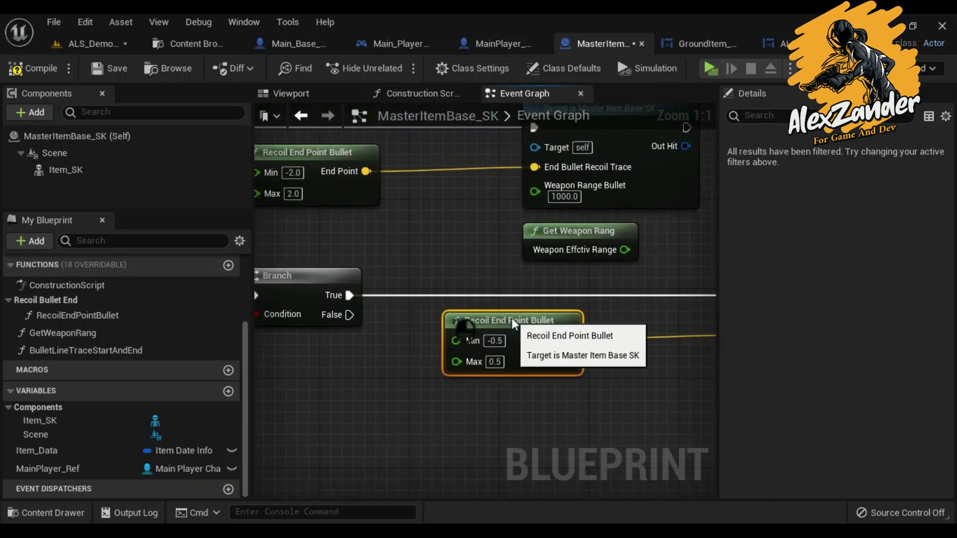
{"action": "left_click_drag", "start_coordinate": [486, 316], "coordinate": [609, 319]}
{"action": "mouse_move", "coordinate": [610, 320]}
{"action": "right_mouse_down"}
{"action": "mouse_move", "coordinate": [397, 303]}
{"action": "mouse_move", "coordinate": [394, 291]}
{"action": "right_mouse_up"}
{"action": "scroll", "coordinate": [398, 303], "scroll_direction": "down", "scroll_amount": 6}
{"action": "scroll", "coordinate": [393, 290], "scroll_direction": "up", "scroll_amount": 2}
{"action": "scroll", "coordinate": [429, 298], "scroll_direction": "up", "scroll_amount": 3}
Add a Branch on Player Prone Moving with its True wired into the bullet trace
{"action": "left_click_drag", "start_coordinate": [429, 298], "coordinate": [450, 395]}
{"action": "type", "text": "bran"}
{"action": "key", "text": "Return"}
{"action": "right_click_drag", "start_coordinate": [452, 402], "coordinate": [517, 262]}
{"action": "left_click_drag", "start_coordinate": [613, 278], "coordinate": [558, 427]}
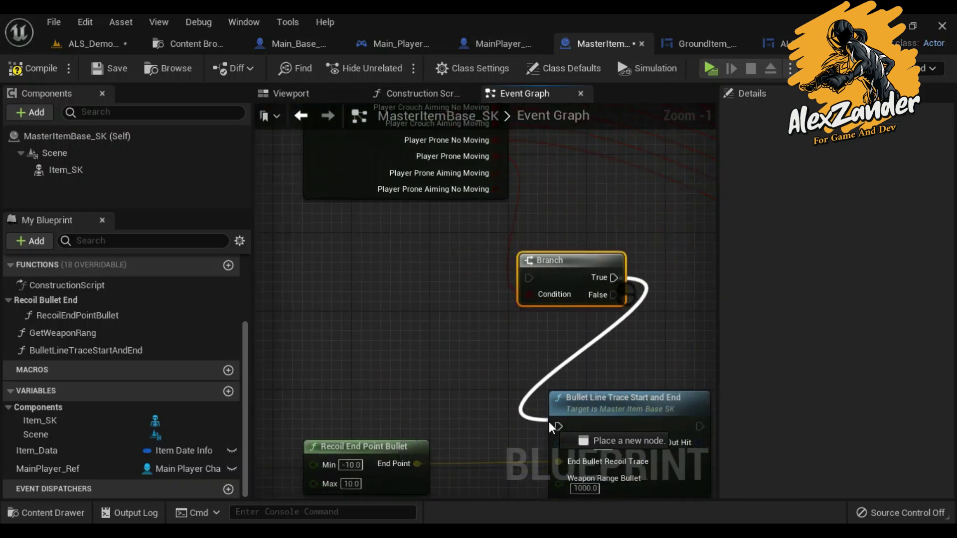
{"action": "scroll", "coordinate": [654, 377], "scroll_direction": "down", "scroll_amount": 4}
{"action": "mouse_move", "coordinate": [313, 375]}
{"action": "right_mouse_down"}
{"action": "mouse_move", "coordinate": [270, 390]}
{"action": "mouse_move", "coordinate": [393, 298]}
{"action": "right_mouse_up"}
{"action": "scroll", "coordinate": [279, 382], "scroll_direction": "up", "scroll_amount": 3}
{"action": "scroll", "coordinate": [393, 298], "scroll_direction": "down", "scroll_amount": 2}
Add a Branch from the next prone-state output, wired to its bullet trace, beside its recoil node
{"action": "left_click_drag", "start_coordinate": [361, 393], "coordinate": [590, 305]}
{"action": "scroll", "coordinate": [486, 310], "scroll_direction": "down", "scroll_amount": 5}
{"action": "scroll", "coordinate": [486, 310], "scroll_direction": "up", "scroll_amount": 2}
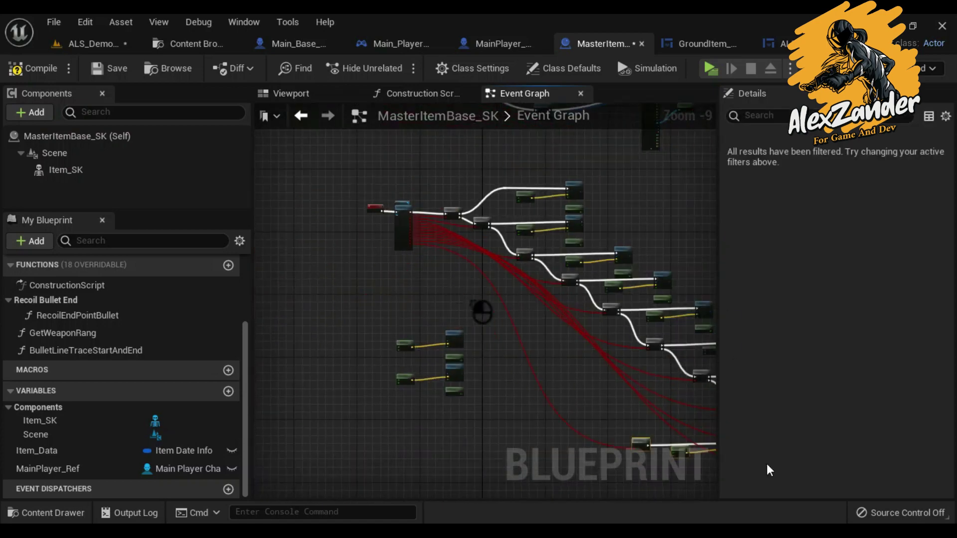
{"action": "scroll", "coordinate": [439, 249], "scroll_direction": "up", "scroll_amount": 2}
{"action": "right_click_drag", "start_coordinate": [424, 227], "coordinate": [464, 284]}
{"action": "scroll", "coordinate": [464, 284], "scroll_direction": "up", "scroll_amount": 3}
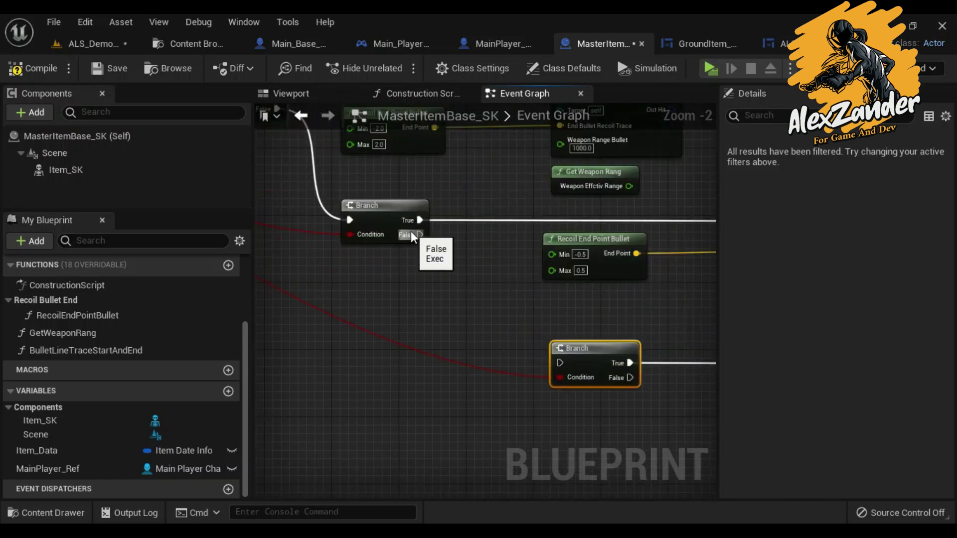
{"action": "mouse_move", "coordinate": [588, 337]}
{"action": "right_mouse_down"}
{"action": "mouse_move", "coordinate": [397, 318]}
{"action": "mouse_move", "coordinate": [378, 307]}
{"action": "right_mouse_up"}
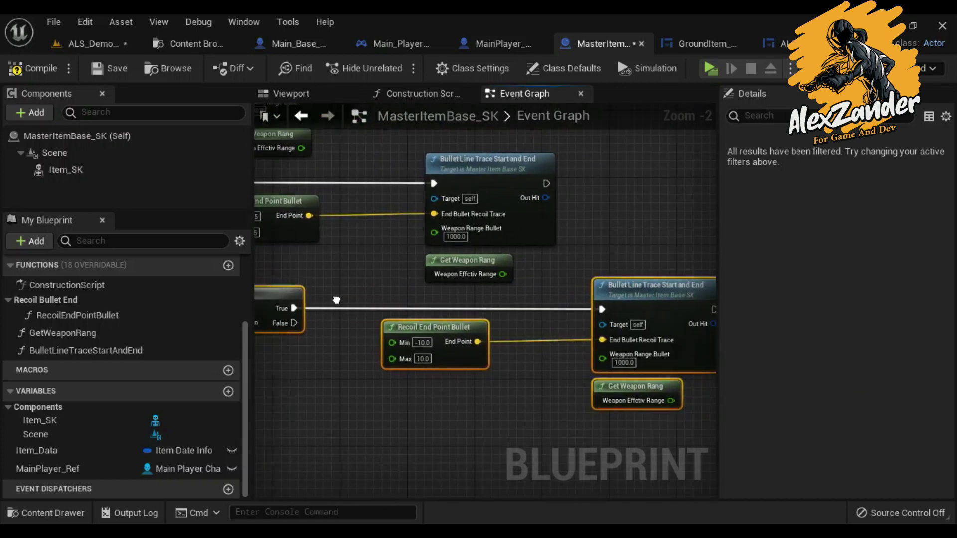
{"action": "scroll", "coordinate": [451, 301], "scroll_direction": "down", "scroll_amount": 6}
{"action": "scroll", "coordinate": [555, 370], "scroll_direction": "up", "scroll_amount": 3}
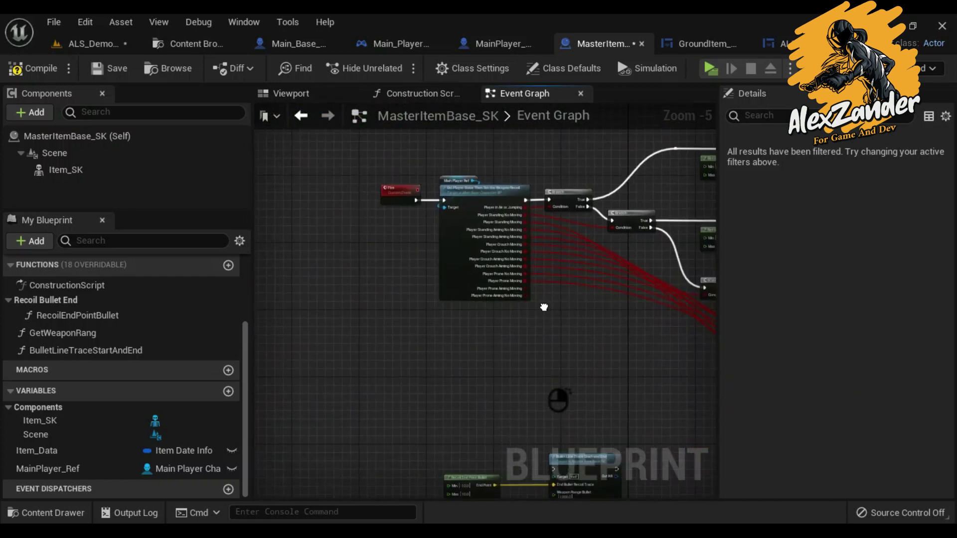
{"action": "right_click_drag", "start_coordinate": [555, 371], "coordinate": [473, 319]}
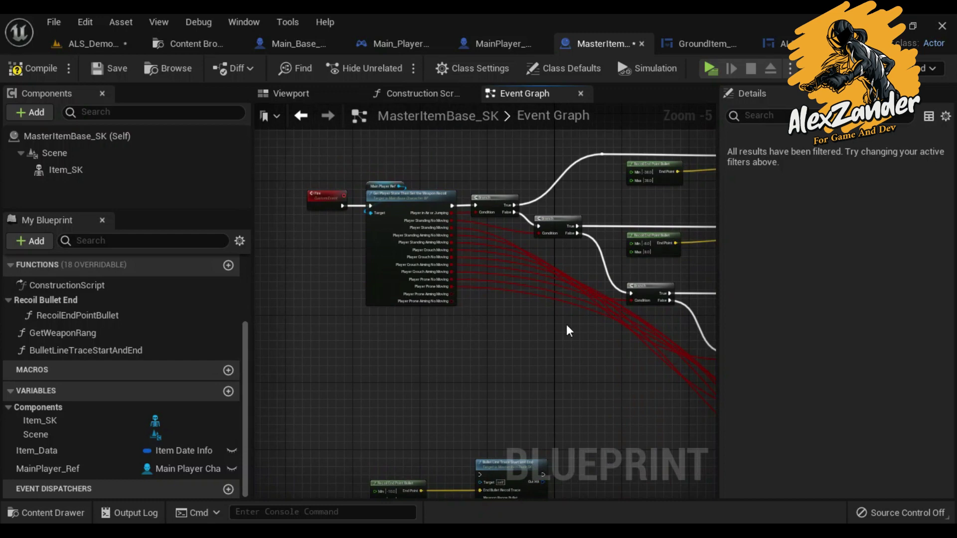
{"action": "right_click_drag", "start_coordinate": [566, 324], "coordinate": [536, 237]}
{"action": "scroll", "coordinate": [537, 237], "scroll_direction": "up", "scroll_amount": 2}
{"action": "mouse_move", "coordinate": [471, 193]}
{"action": "left_mouse_down"}
{"action": "mouse_move", "coordinate": [342, 391]}
{"action": "mouse_move", "coordinate": [364, 255]}
{"action": "mouse_move", "coordinate": [527, 374]}
{"action": "left_mouse_up"}
{"action": "type", "text": "br"}
{"action": "key", "text": "Return"}
{"action": "left_click_drag", "start_coordinate": [371, 269], "coordinate": [276, 375]}
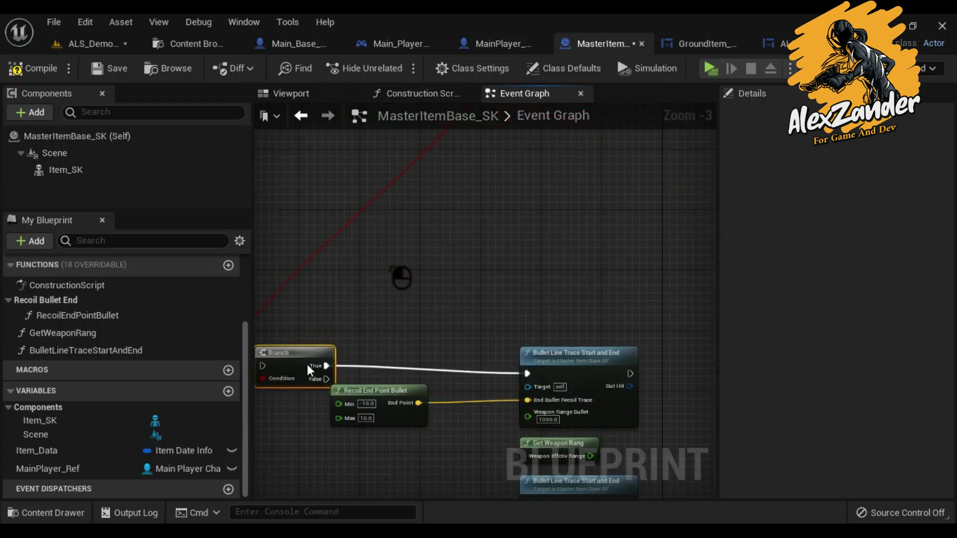
Move the Branch, recoil and trace group under the chain and link the upper Branch's False into it
{"action": "scroll", "coordinate": [499, 309], "scroll_direction": "down", "scroll_amount": 3}
{"action": "left_click_drag", "start_coordinate": [486, 339], "coordinate": [418, 349]}
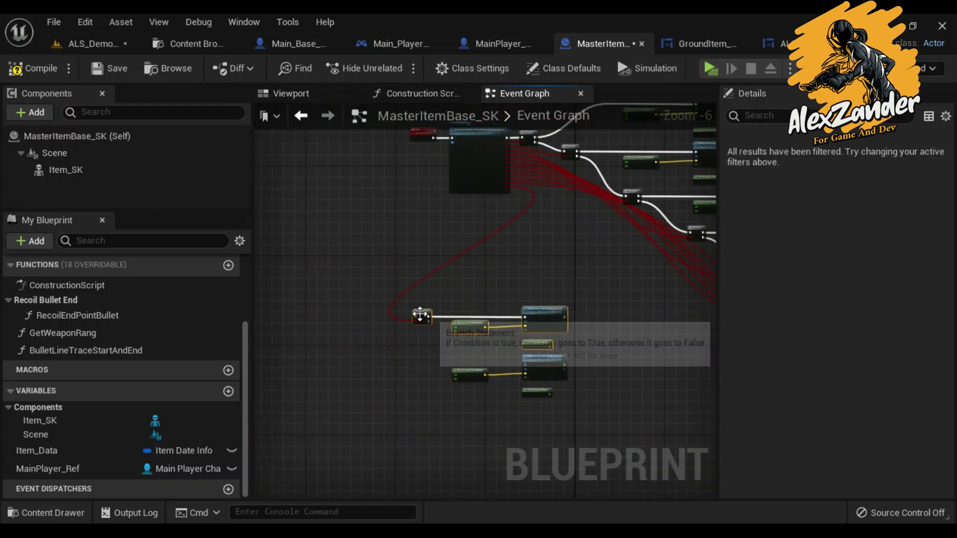
{"action": "left_click_drag", "start_coordinate": [421, 316], "coordinate": [530, 364]}
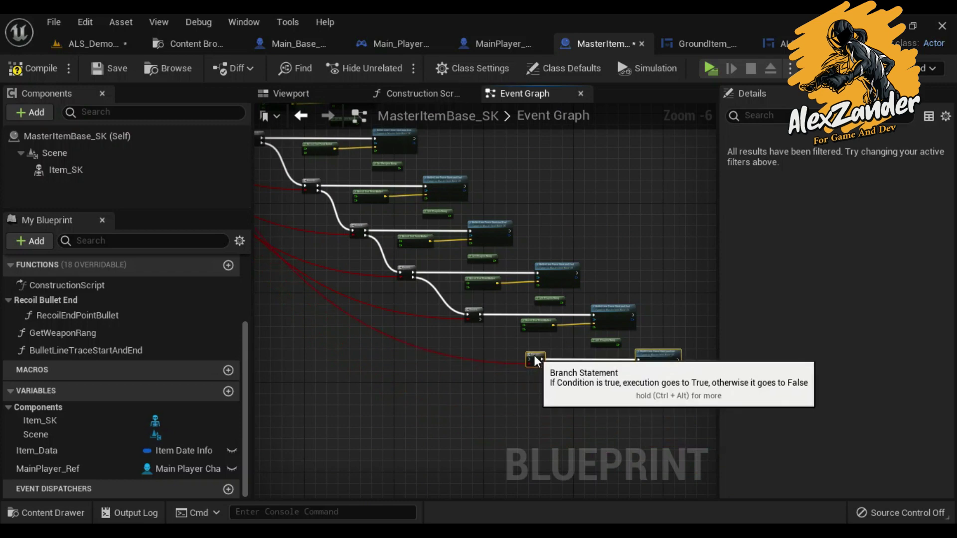
{"action": "scroll", "coordinate": [534, 355], "scroll_direction": "up", "scroll_amount": 7}
{"action": "left_click_drag", "start_coordinate": [441, 202], "coordinate": [602, 357]}
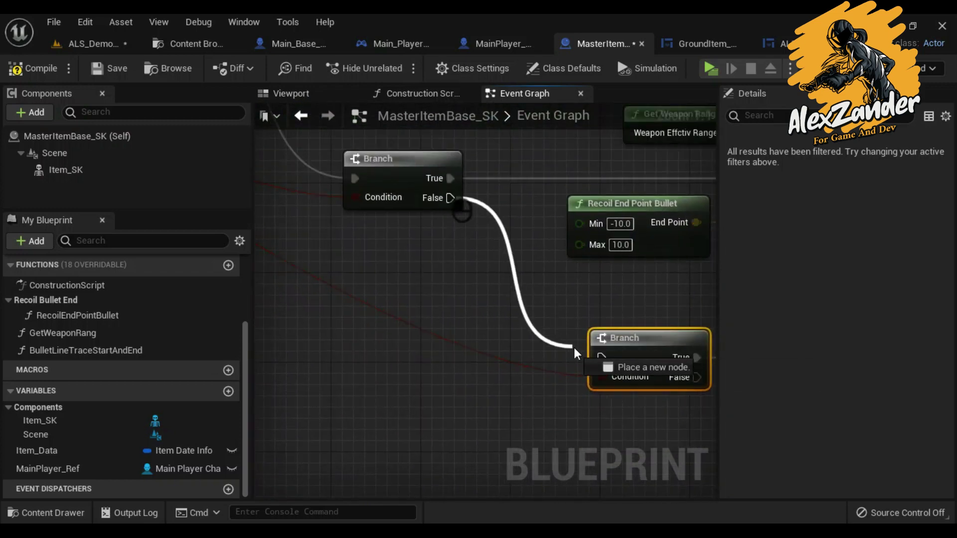
{"action": "scroll", "coordinate": [415, 279], "scroll_direction": "down", "scroll_amount": 5}
{"action": "right_click_drag", "start_coordinate": [415, 282], "coordinate": [501, 259]}
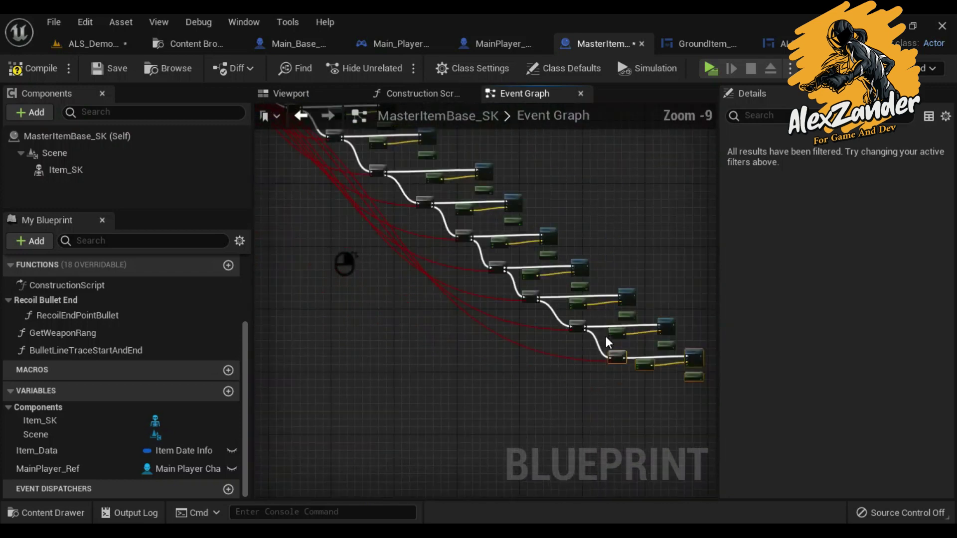
{"action": "scroll", "coordinate": [501, 259], "scroll_direction": "up", "scroll_amount": 4}
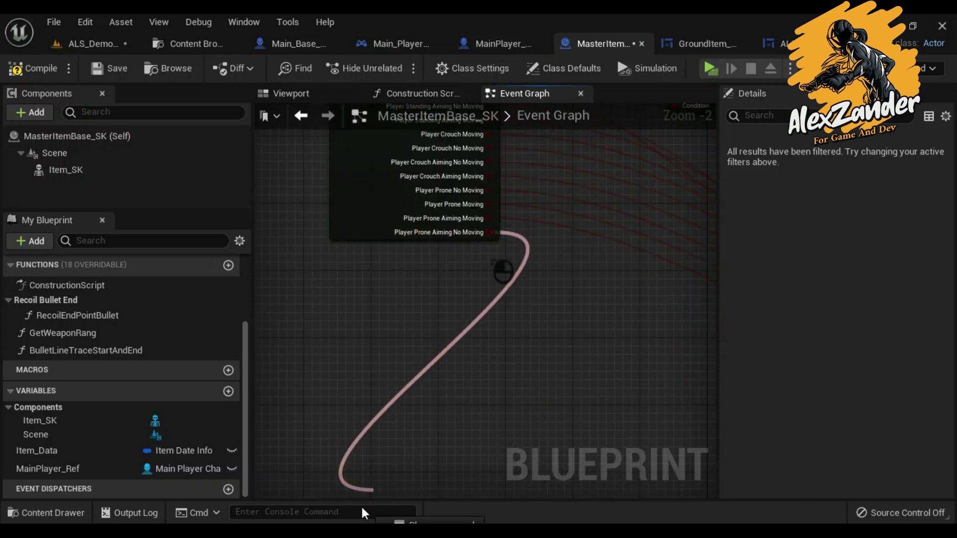
{"action": "left_click_drag", "start_coordinate": [490, 258], "coordinate": [339, 353]}
Add a Branch for Player Prone Aiming No Moving and wire its True output to Bullet Line Trace
{"action": "type", "text": "bran"}
{"action": "key", "text": "Return"}
{"action": "scroll", "coordinate": [381, 425], "scroll_direction": "up", "scroll_amount": 2}
{"action": "left_click_drag", "start_coordinate": [539, 263], "coordinate": [374, 369]}
{"action": "right_click_drag", "start_coordinate": [423, 380], "coordinate": [292, 354]}
{"action": "left_click_drag", "start_coordinate": [291, 354], "coordinate": [640, 342]}
Connect the previous Branch's False output into the new prone-aiming Branch
{"action": "mouse_move", "coordinate": [394, 365]}
{"action": "right_mouse_down"}
{"action": "mouse_move", "coordinate": [595, 349]}
{"action": "mouse_move", "coordinate": [378, 336]}
{"action": "right_mouse_up"}
{"action": "scroll", "coordinate": [526, 345], "scroll_direction": "down", "scroll_amount": 5}
{"action": "mouse_move", "coordinate": [377, 335]}
{"action": "left_mouse_down", "text": "shift"}
{"action": "mouse_move", "coordinate": [519, 274]}
{"action": "mouse_move", "coordinate": [590, 281]}
{"action": "left_mouse_up", "text": "shift"}
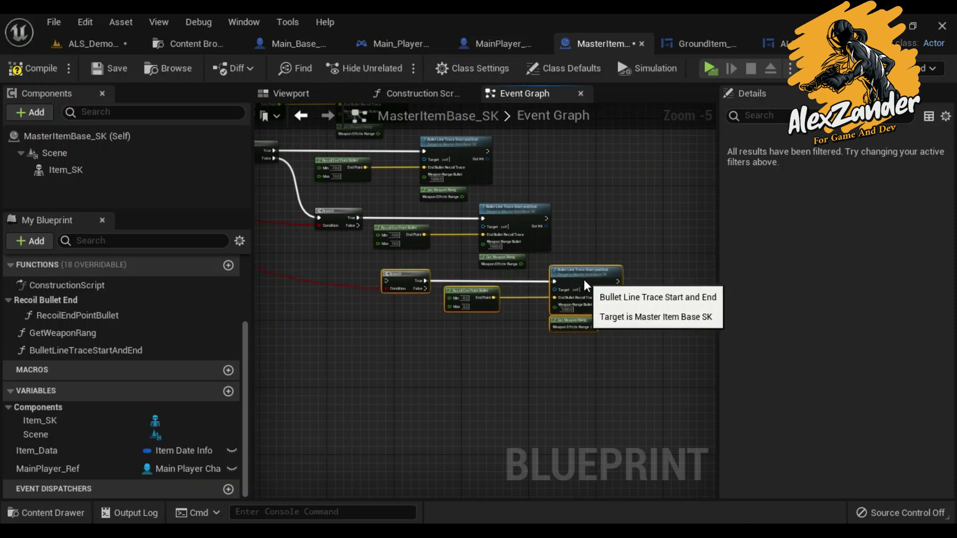
{"action": "scroll", "coordinate": [585, 279], "scroll_direction": "up", "scroll_amount": 3}
{"action": "right_click_drag", "start_coordinate": [400, 270], "coordinate": [550, 334]}
{"action": "left_click_drag", "start_coordinate": [410, 226], "coordinate": [471, 337]}
Copy the recoil, bullet trace and weapon range nodes and paste copies below
{"action": "scroll", "coordinate": [471, 336], "scroll_direction": "down", "scroll_amount": 1}
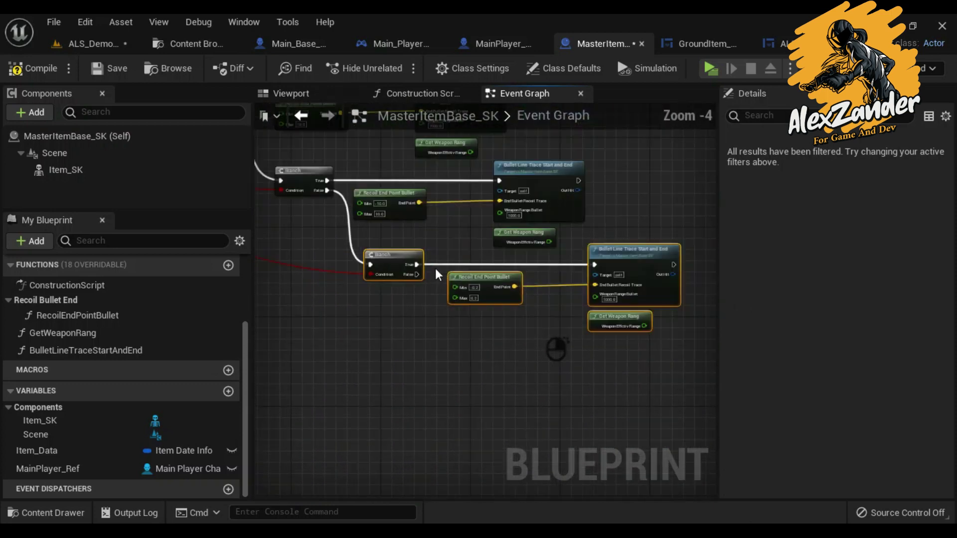
{"action": "scroll", "coordinate": [493, 320], "scroll_direction": "down", "scroll_amount": 1}
{"action": "right_click_drag", "start_coordinate": [494, 320], "coordinate": [486, 317]}
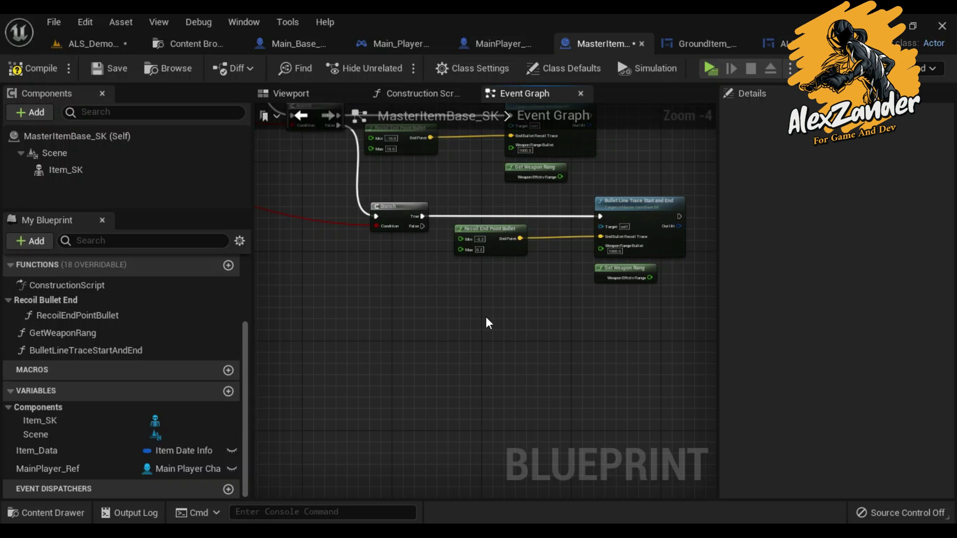
{"action": "right_click_drag", "start_coordinate": [486, 319], "coordinate": [458, 335]}
{"action": "left_click_drag", "start_coordinate": [458, 335], "coordinate": [645, 236]}
{"action": "right_click", "coordinate": [645, 236]}
{"action": "left_click", "coordinate": [663, 227]}
{"action": "key", "text": "ctrl+v"}
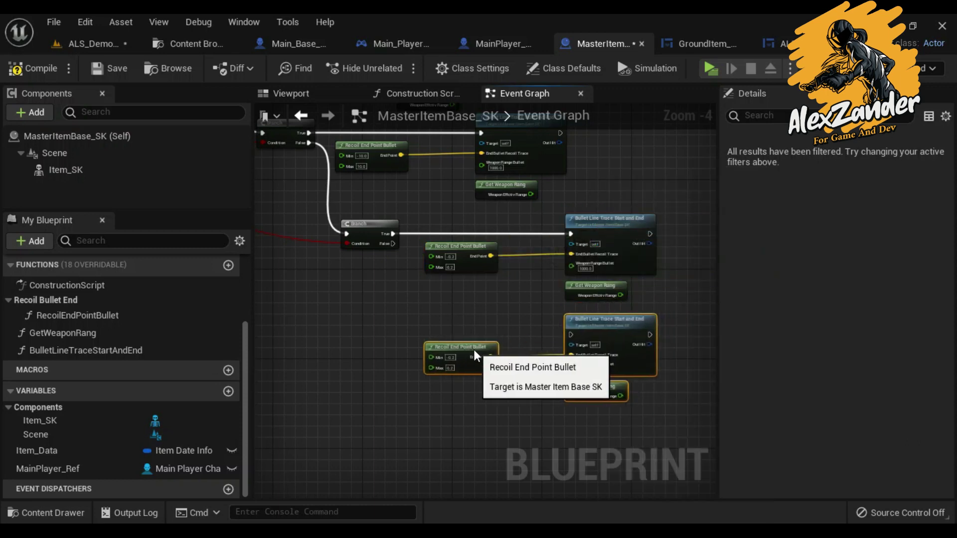
{"action": "key", "text": "ctrl+v"}
{"action": "key", "text": "ctrl+v"}
{"action": "key", "text": "ctrl+v"}
{"action": "scroll", "coordinate": [391, 310], "scroll_direction": "down", "scroll_amount": 7}
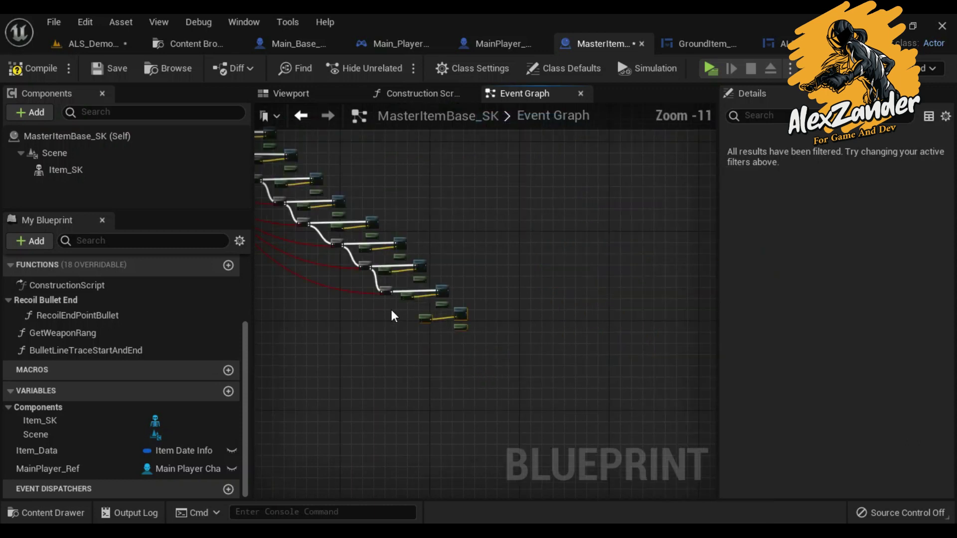
{"action": "right_click_drag", "start_coordinate": [391, 309], "coordinate": [683, 465]}
{"action": "scroll", "coordinate": [344, 207], "scroll_direction": "up", "scroll_amount": 5}
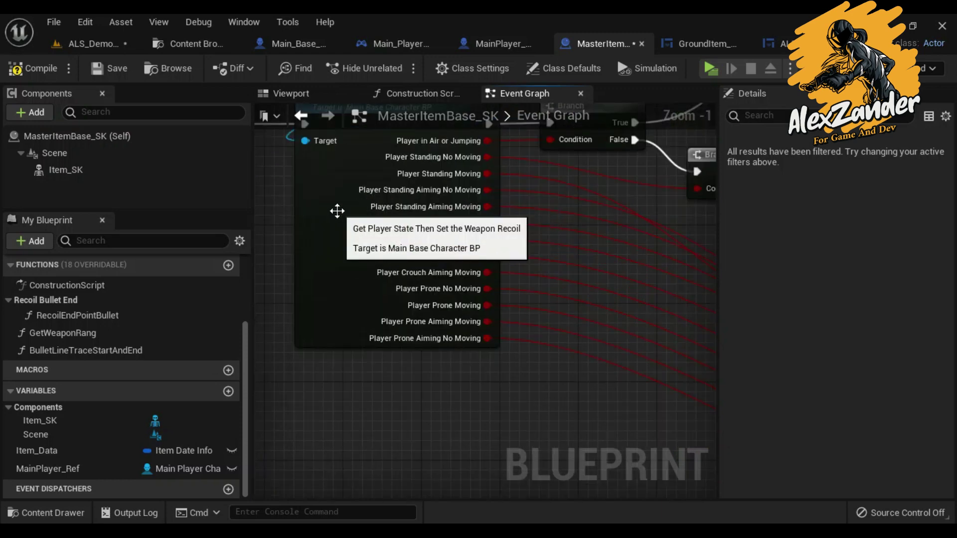
Open the Get Player State function graph and inspect its movement state switch
{"action": "double_click", "coordinate": [337, 212]}
{"action": "scroll", "coordinate": [467, 290], "scroll_direction": "up", "scroll_amount": 4}
{"action": "scroll", "coordinate": [456, 246], "scroll_direction": "up", "scroll_amount": 3}
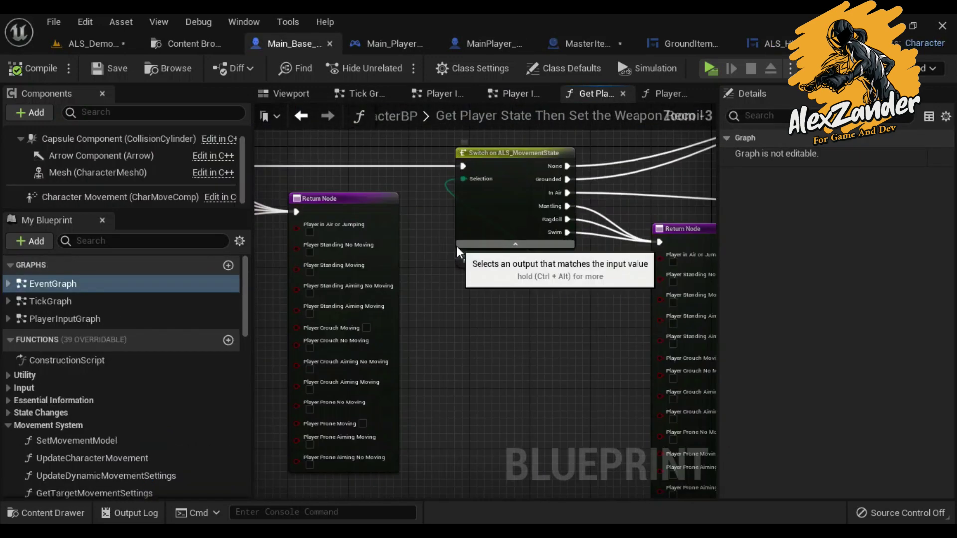
{"action": "mouse_move", "coordinate": [534, 331]}
{"action": "right_mouse_down"}
{"action": "mouse_move", "coordinate": [514, 357]}
{"action": "mouse_move", "coordinate": [337, 391]}
{"action": "mouse_move", "coordinate": [354, 454]}
{"action": "mouse_move", "coordinate": [343, 456]}
{"action": "right_mouse_up"}
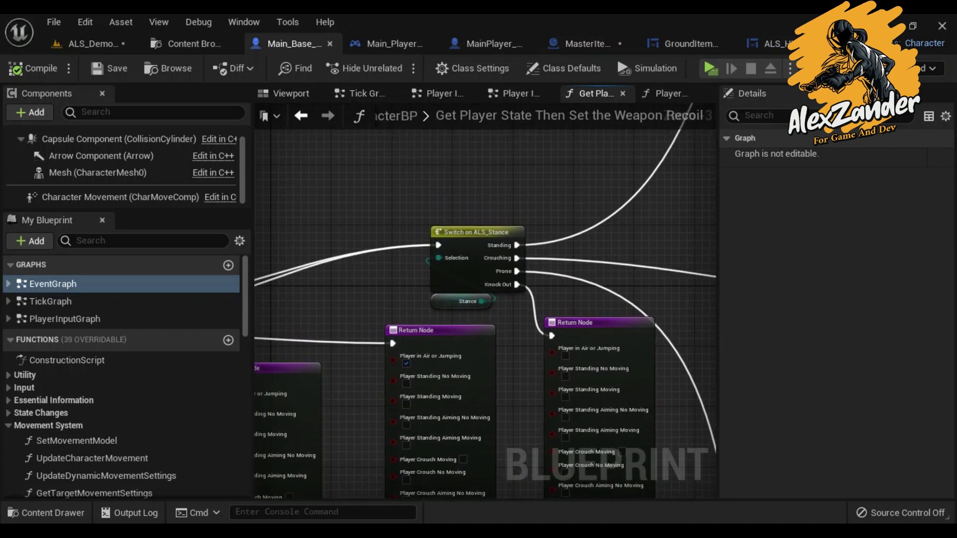
{"action": "scroll", "coordinate": [168, 410], "scroll_direction": "down", "scroll_amount": 5}
{"action": "scroll", "coordinate": [170, 412], "scroll_direction": "down", "scroll_amount": 2}
Browse the Content Browser to the AdvancedLocomotionV4 > Blueprints folder
{"action": "left_click", "coordinate": [185, 44]}
{"action": "left_click", "coordinate": [278, 69]}
{"action": "double_click", "coordinate": [182, 131]}
{"action": "double_click", "coordinate": [225, 133]}
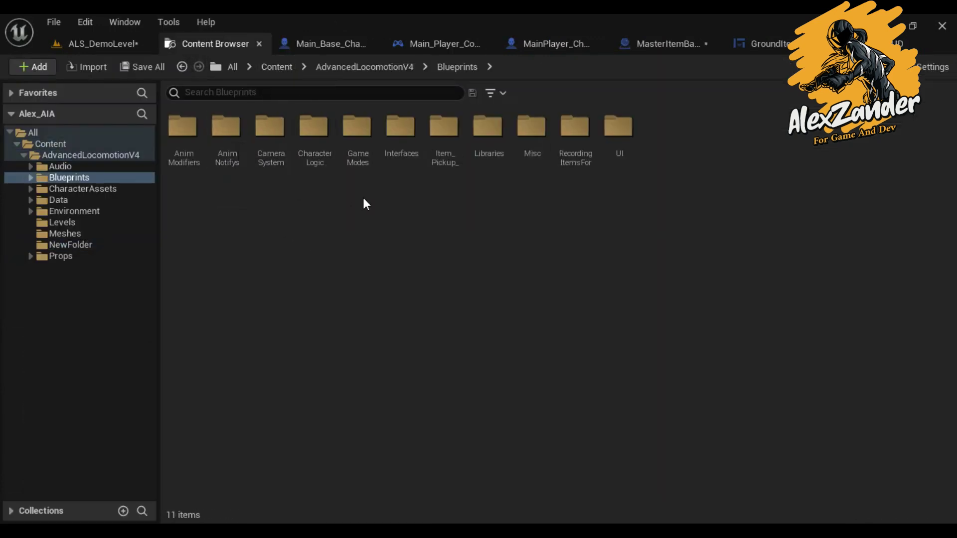
Create a new enumeration named IsPlayerHoldingBreath in the Data > Enums folder
{"action": "left_click", "coordinate": [364, 66]}
{"action": "double_click", "coordinate": [314, 132]}
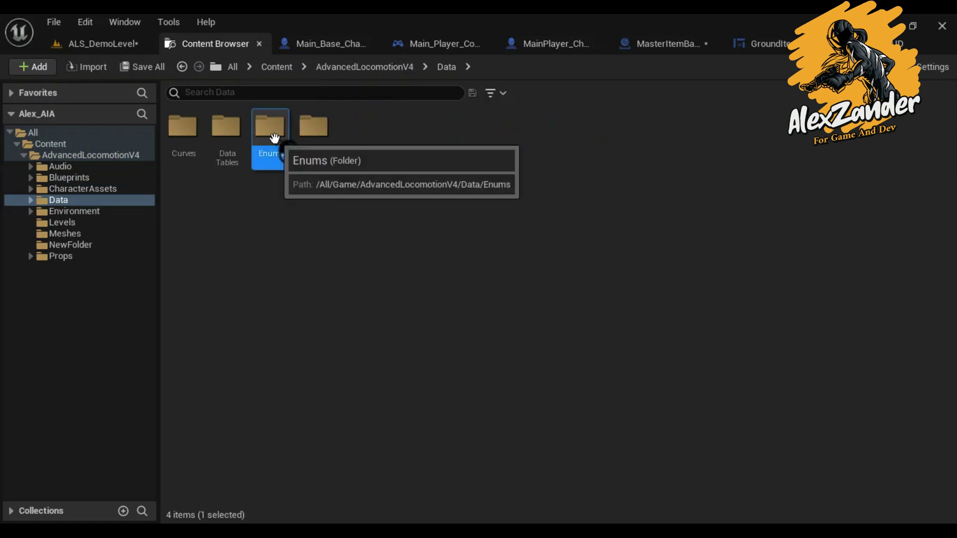
{"action": "double_click", "coordinate": [269, 132]}
{"action": "right_click", "coordinate": [393, 251]}
{"action": "scroll", "coordinate": [499, 399], "scroll_direction": "down", "scroll_amount": 3}
{"action": "mouse_move", "coordinate": [528, 330]}
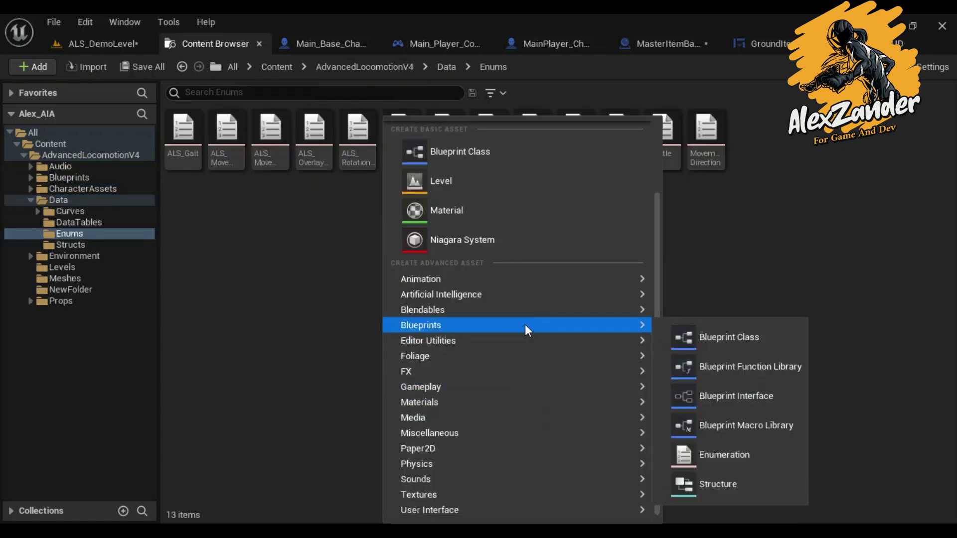
{"action": "left_click", "coordinate": [720, 455]}
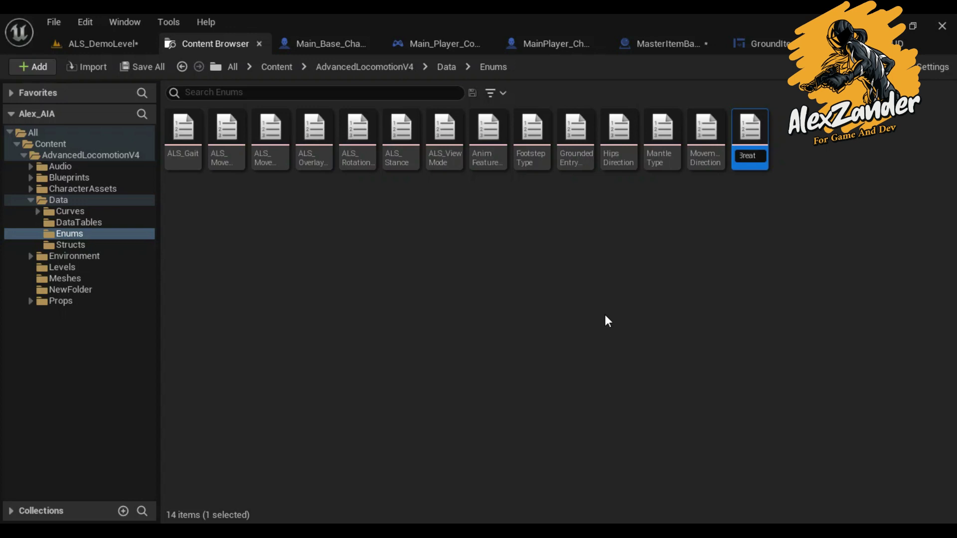
{"action": "key", "text": "Return"}
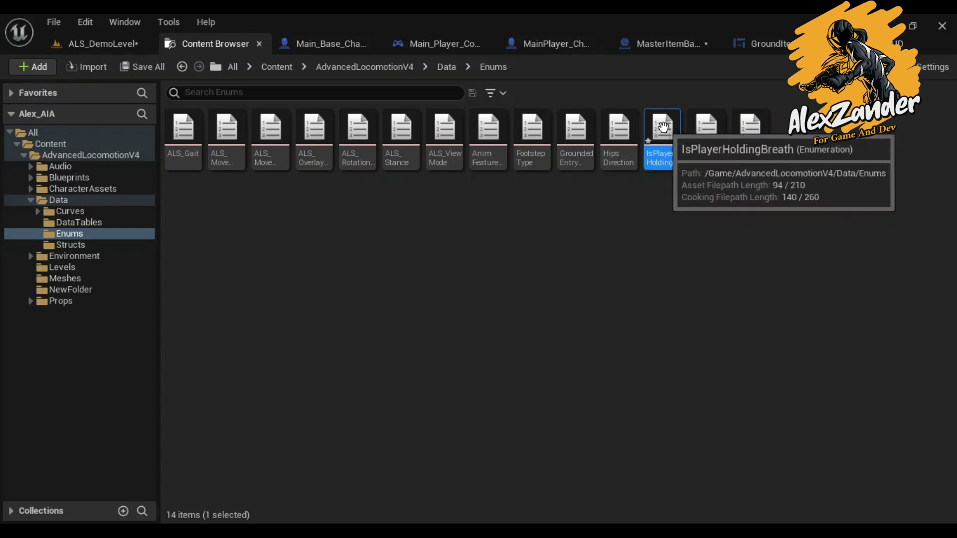
Give the IsPlayerHoldingBreath enum two entries, No and Yes, then save and close it
{"action": "double_click", "coordinate": [663, 128]}
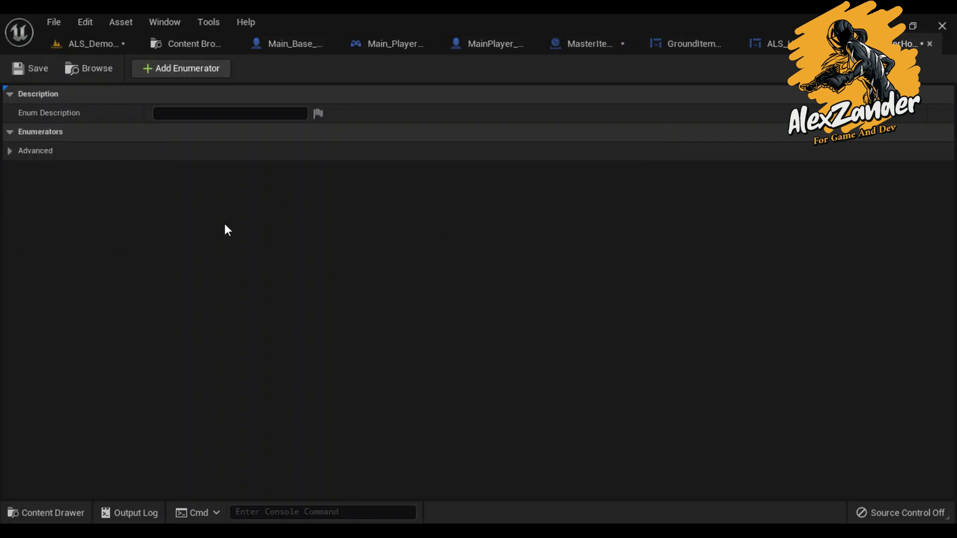
{"action": "left_click", "coordinate": [202, 70]}
{"action": "left_click", "coordinate": [201, 73]}
{"action": "left_click", "coordinate": [232, 151]}
{"action": "type", "text": "N"}
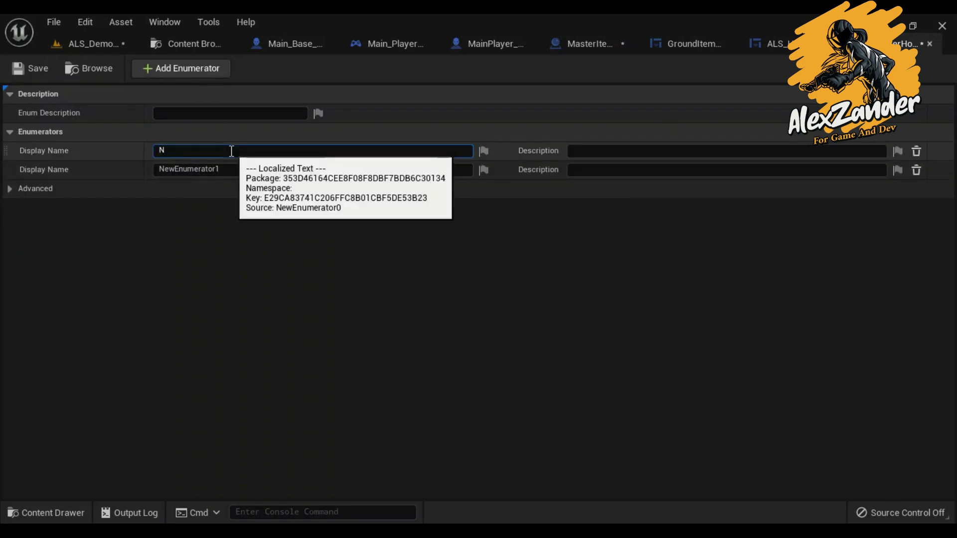
{"action": "type", "text": "o"}
{"action": "left_click", "coordinate": [208, 169]}
{"action": "type", "text": "Yes"}
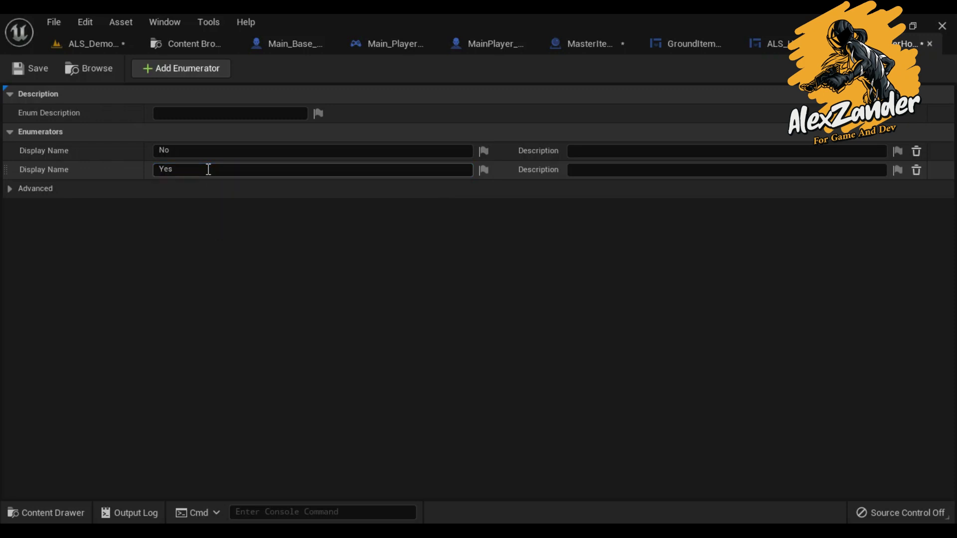
{"action": "key", "text": "Return"}
{"action": "left_click", "coordinate": [20, 69]}
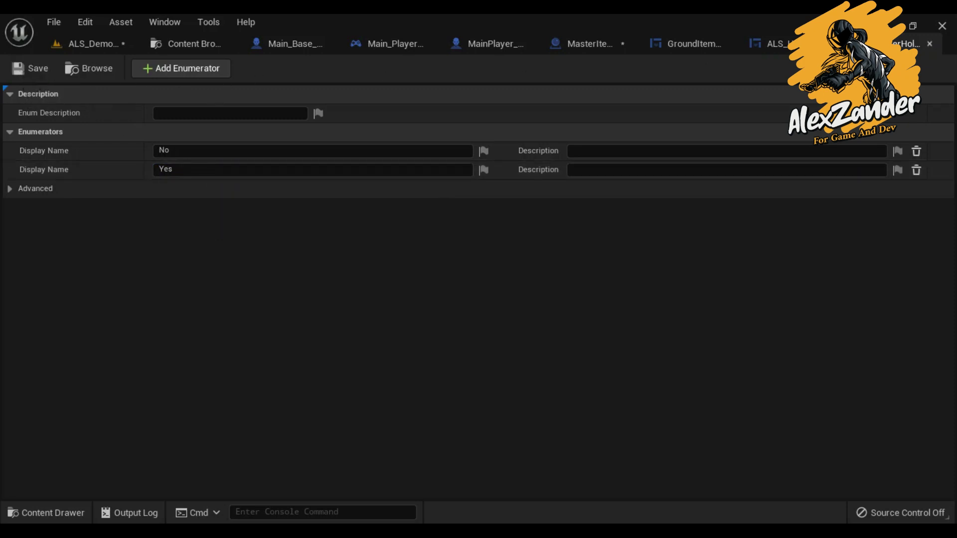
{"action": "left_click", "coordinate": [930, 44]}
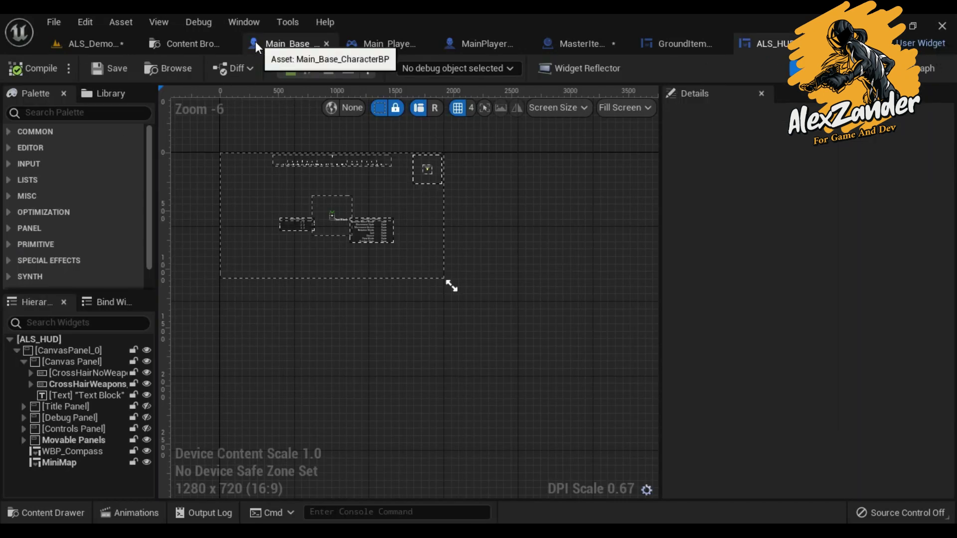
Return to MasterItemBase_SK and open the Get Player State function graph
{"action": "left_click", "coordinate": [578, 44]}
{"action": "scroll", "coordinate": [395, 231], "scroll_direction": "down", "scroll_amount": 2}
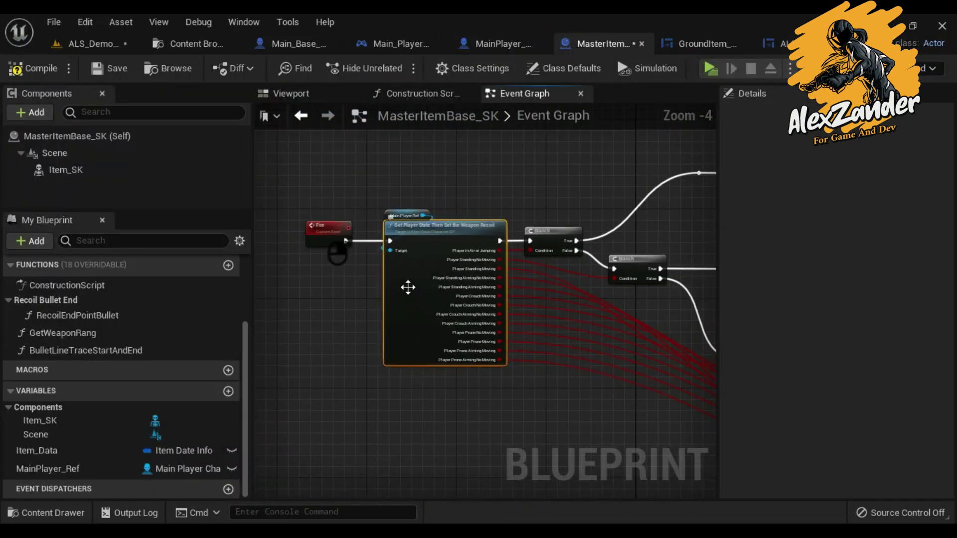
{"action": "double_click", "coordinate": [410, 291]}
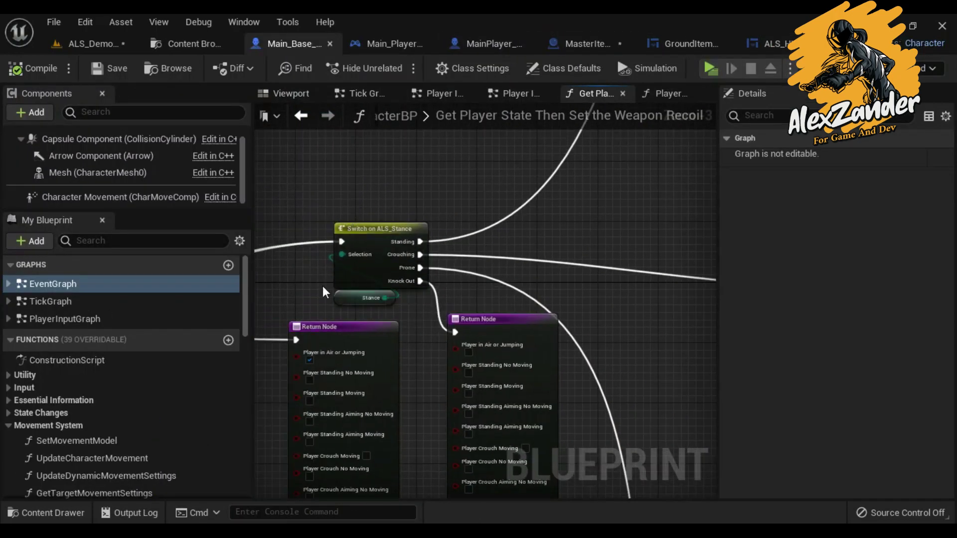
{"action": "scroll", "coordinate": [208, 325], "scroll_direction": "down", "scroll_amount": 5}
{"action": "scroll", "coordinate": [208, 325], "scroll_direction": "down", "scroll_amount": 5}
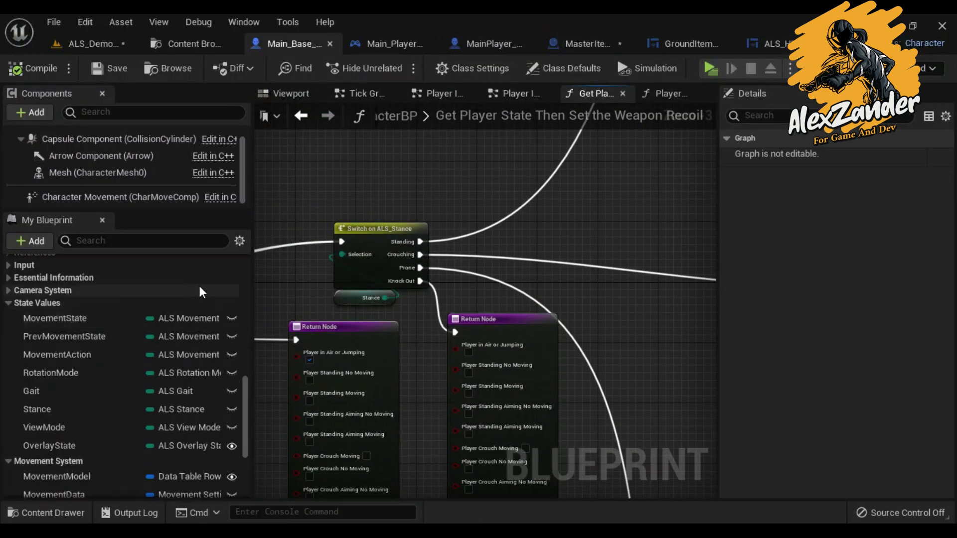
{"action": "scroll", "coordinate": [195, 289], "scroll_direction": "up", "scroll_amount": 1}
{"action": "scroll", "coordinate": [76, 360], "scroll_direction": "down", "scroll_amount": 1}
Duplicate MovementState as IsPlayerHoldingBreath? of type Is Player Holding Breath, then compile and save
{"action": "right_click", "coordinate": [69, 299]}
{"action": "left_click", "coordinate": [123, 381]}
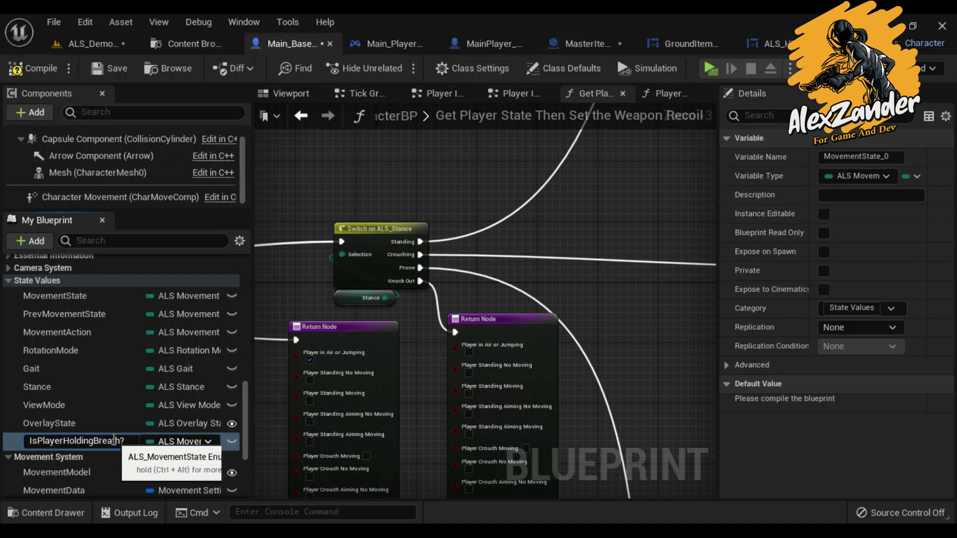
{"action": "key", "text": "Return"}
{"action": "left_click", "coordinate": [869, 182]}
{"action": "type", "text": "ispla"}
{"action": "left_click", "coordinate": [848, 257]}
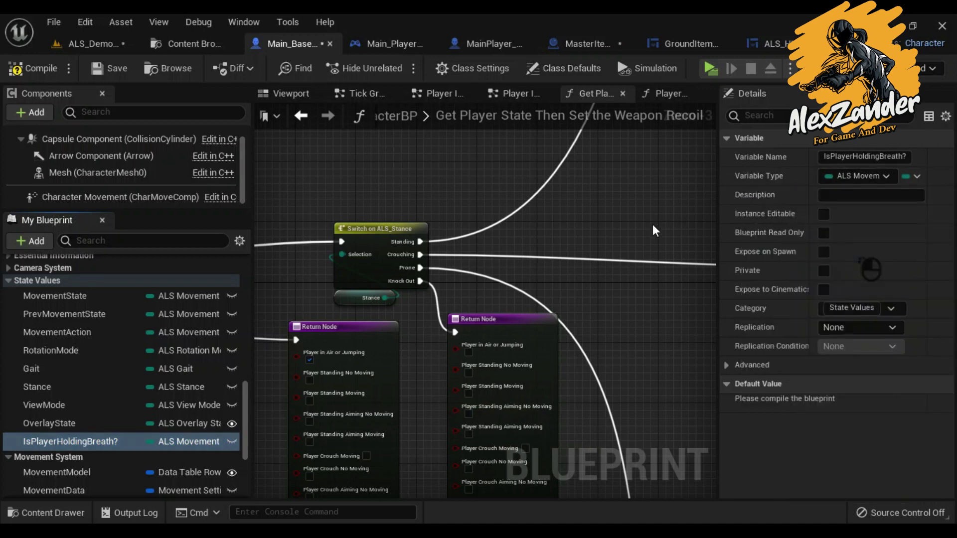
{"action": "left_click", "coordinate": [112, 68]}
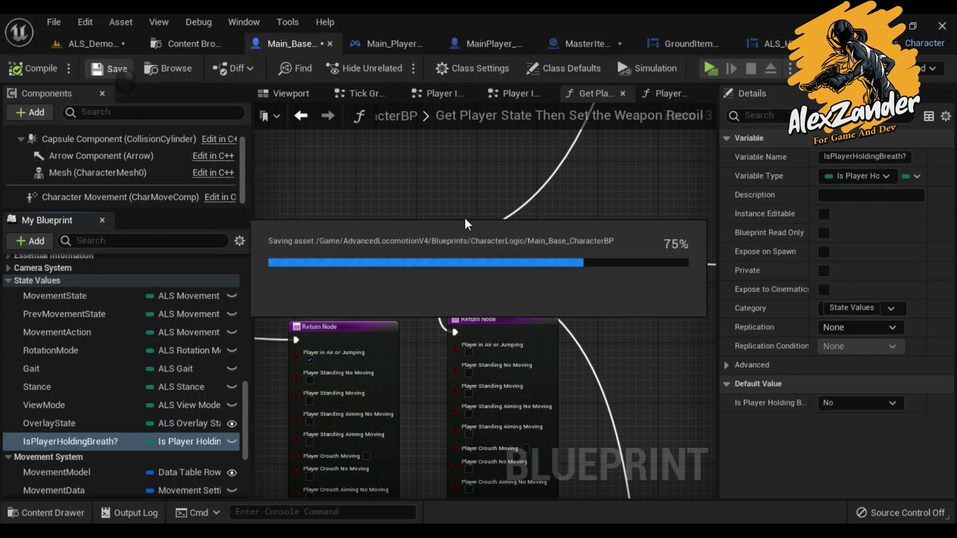
Place a getter for IsPlayerHoldingBreath? in the function graph
{"action": "scroll", "coordinate": [486, 231], "scroll_direction": "down", "scroll_amount": 1}
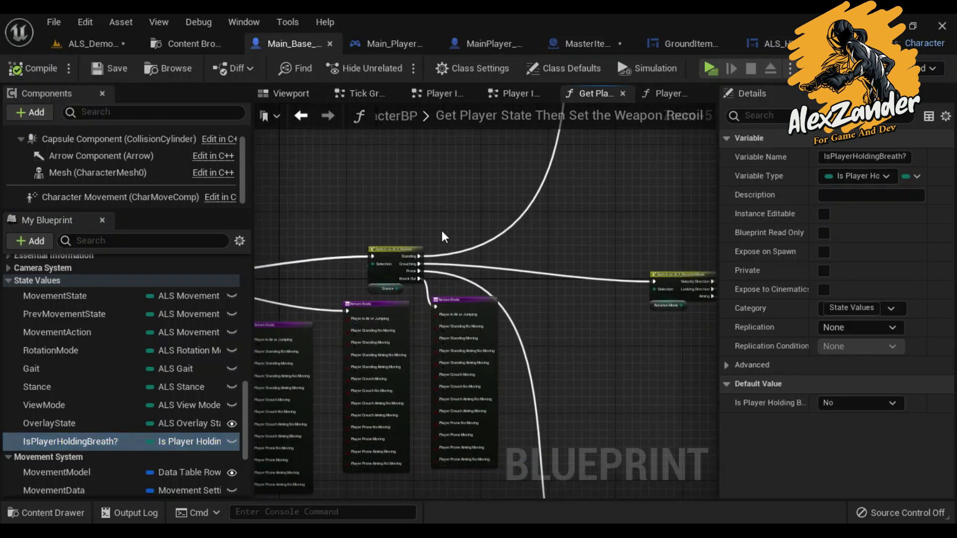
{"action": "left_click_drag", "start_coordinate": [130, 441], "coordinate": [504, 197]}
{"action": "left_click", "coordinate": [514, 196]}
Add a Switch on IsPlayerHoldingBreath fed by Standing, wiring No to Switch on ALS_RotationMode
{"action": "left_click_drag", "start_coordinate": [566, 213], "coordinate": [479, 175]}
{"action": "type", "text": "s"}
{"action": "left_click_drag", "start_coordinate": [480, 181], "coordinate": [479, 158]}
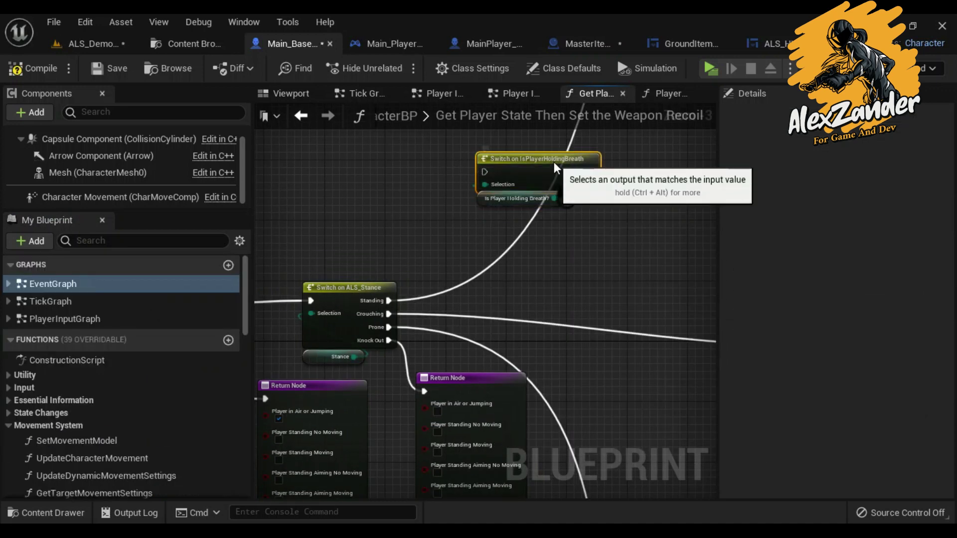
{"action": "left_click_drag", "start_coordinate": [389, 301], "coordinate": [499, 171]}
{"action": "scroll", "coordinate": [499, 171], "scroll_direction": "down", "scroll_amount": 3}
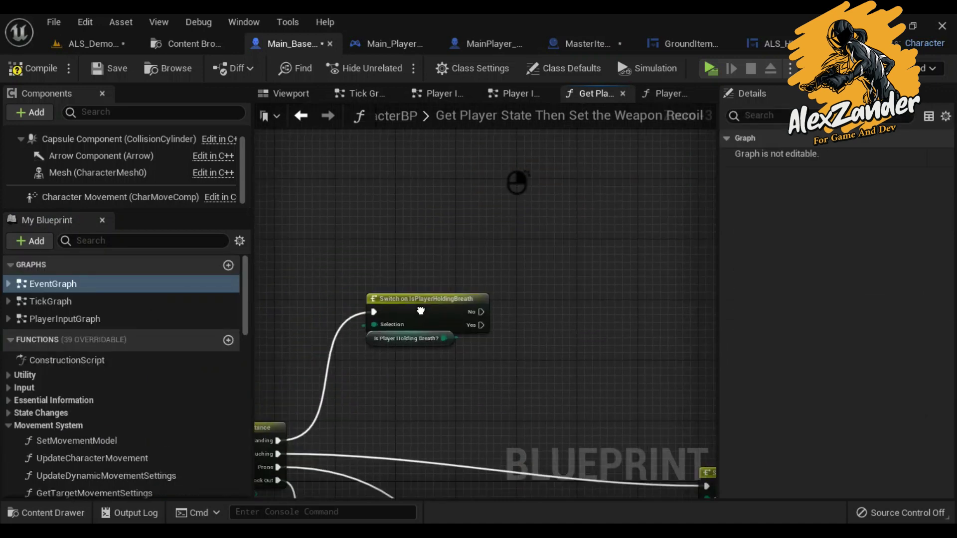
{"action": "scroll", "coordinate": [466, 314], "scroll_direction": "down", "scroll_amount": 2}
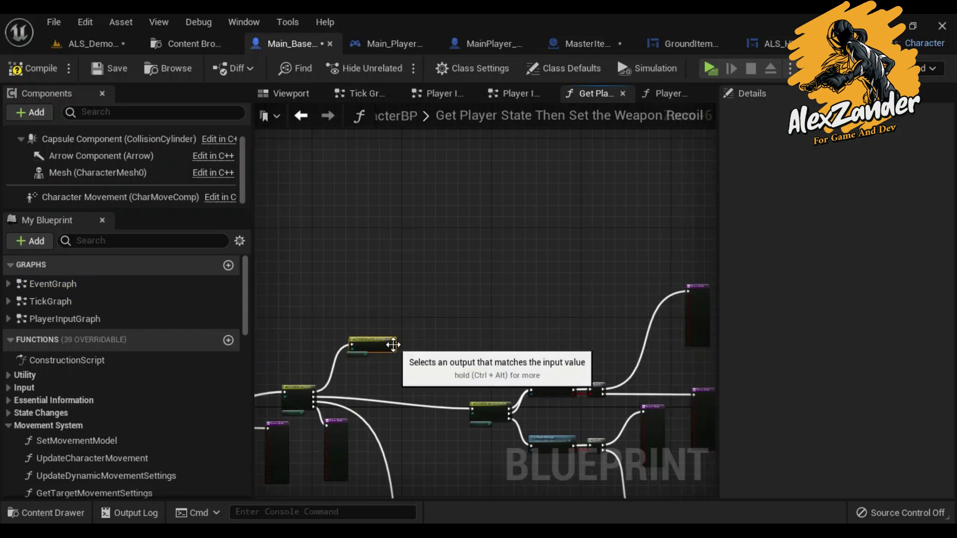
{"action": "scroll", "coordinate": [473, 251], "scroll_direction": "down", "scroll_amount": 1}
{"action": "scroll", "coordinate": [508, 315], "scroll_direction": "up", "scroll_amount": 4}
{"action": "left_click_drag", "start_coordinate": [508, 316], "coordinate": [623, 324]}
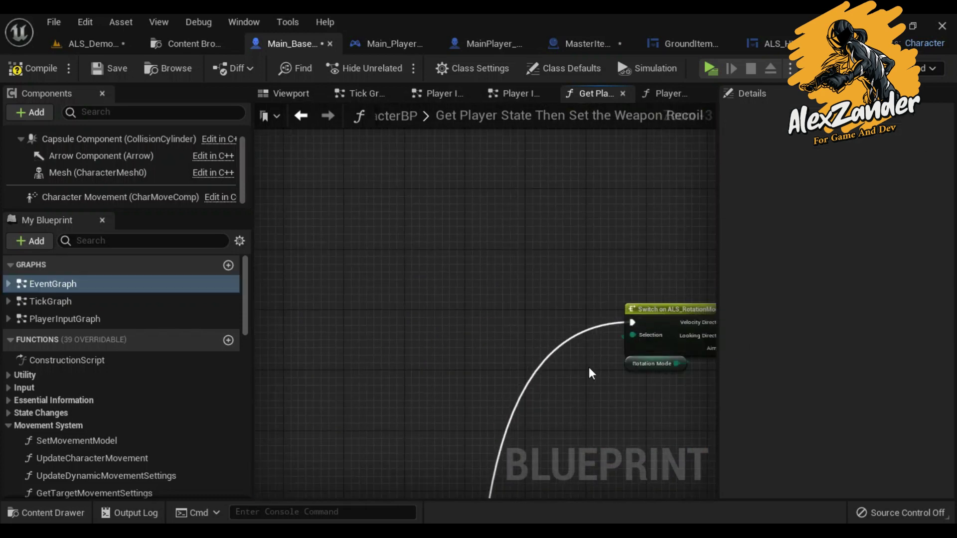
Paste a copy of the holding-breath switch and link the Crouching output into it
{"action": "scroll", "coordinate": [561, 316], "scroll_direction": "down", "scroll_amount": 3}
{"action": "scroll", "coordinate": [458, 194], "scroll_direction": "up", "scroll_amount": 3}
{"action": "right_click", "coordinate": [459, 195]}
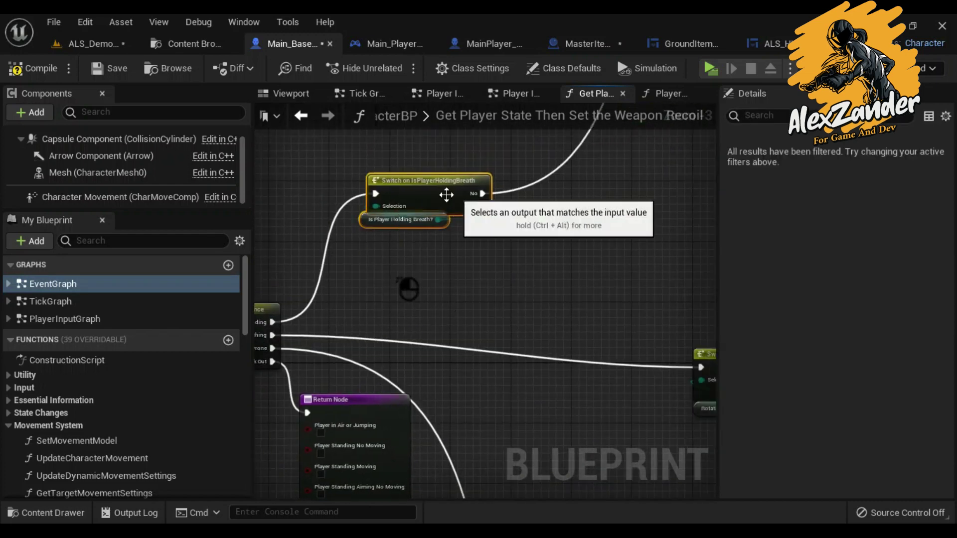
{"action": "left_click", "coordinate": [476, 240]}
{"action": "right_click_drag", "start_coordinate": [495, 283], "coordinate": [520, 213]}
{"action": "key", "text": "ctrl+v"}
{"action": "mouse_move", "coordinate": [522, 187]}
{"action": "left_mouse_down"}
{"action": "mouse_move", "coordinate": [537, 234]}
{"action": "mouse_move", "coordinate": [636, 267]}
{"action": "left_mouse_up"}
{"action": "right_click_drag", "start_coordinate": [636, 268], "coordinate": [474, 225]}
{"action": "left_click_drag", "start_coordinate": [590, 241], "coordinate": [589, 241]}
{"action": "right_click_drag", "start_coordinate": [589, 241], "coordinate": [406, 224]}
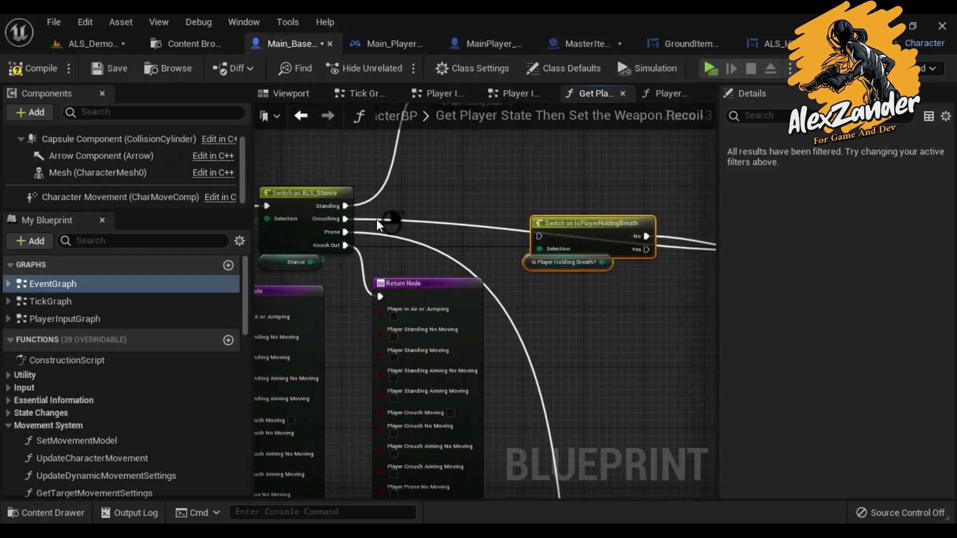
{"action": "left_click_drag", "start_coordinate": [365, 220], "coordinate": [539, 237]}
{"action": "mouse_move", "coordinate": [544, 240]}
{"action": "right_mouse_down"}
{"action": "mouse_move", "coordinate": [462, 200]}
{"action": "mouse_move", "coordinate": [524, 282]}
{"action": "right_mouse_up"}
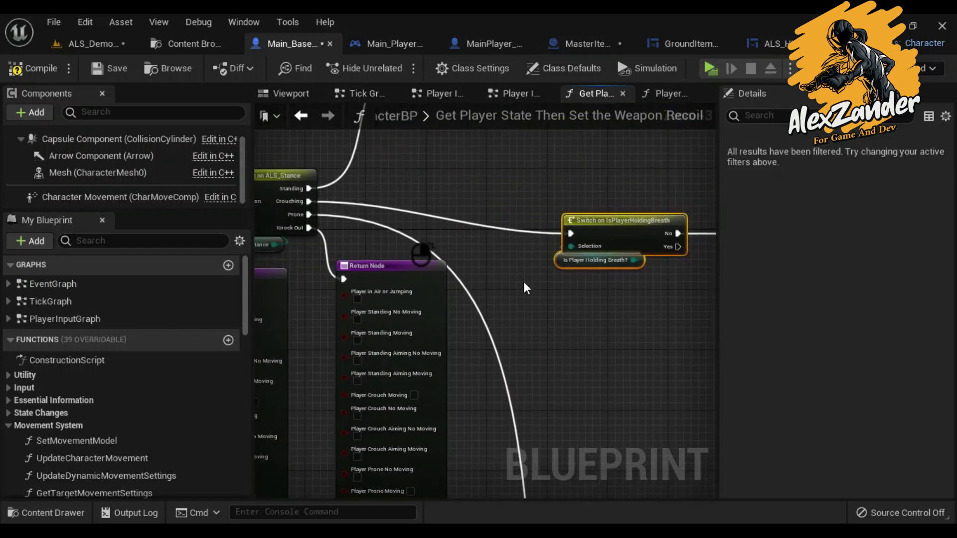
Duplicate the switch below for Prone and link the Prone output into it
{"action": "right_click", "coordinate": [601, 266]}
{"action": "left_click", "coordinate": [638, 255]}
{"action": "right_click_drag", "start_coordinate": [633, 269], "coordinate": [518, 164]}
{"action": "left_click_drag", "start_coordinate": [519, 170], "coordinate": [531, 252]}
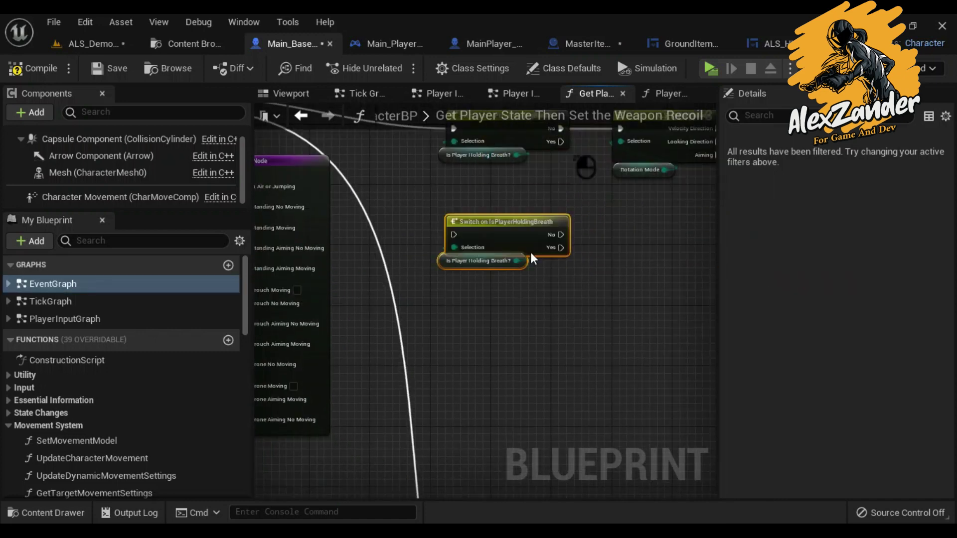
{"action": "right_click_drag", "start_coordinate": [426, 210], "coordinate": [499, 283]}
{"action": "left_click_drag", "start_coordinate": [268, 173], "coordinate": [401, 204], "text": "ctrl"}
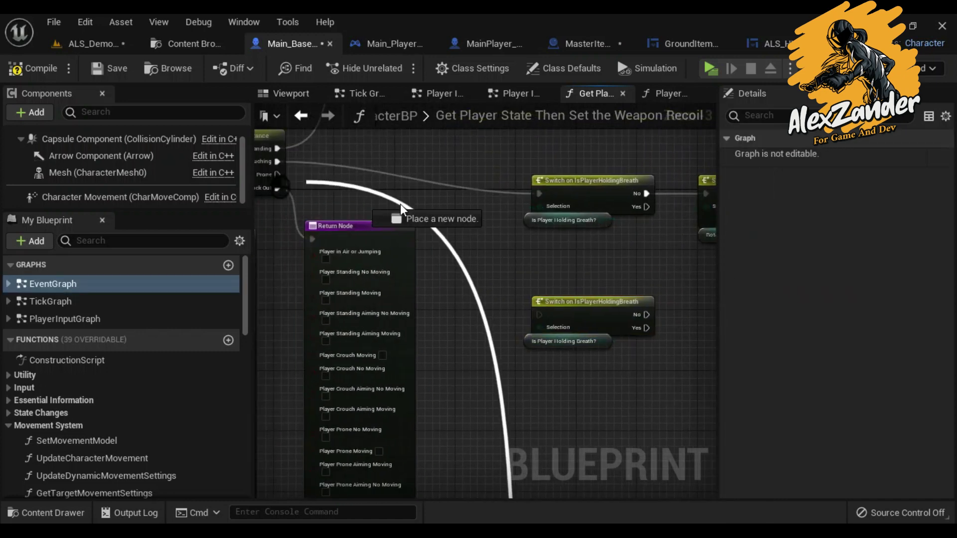
{"action": "left_click_drag", "start_coordinate": [654, 315], "coordinate": [611, 395], "text": "ctrl"}
{"action": "left_click", "coordinate": [484, 322]}
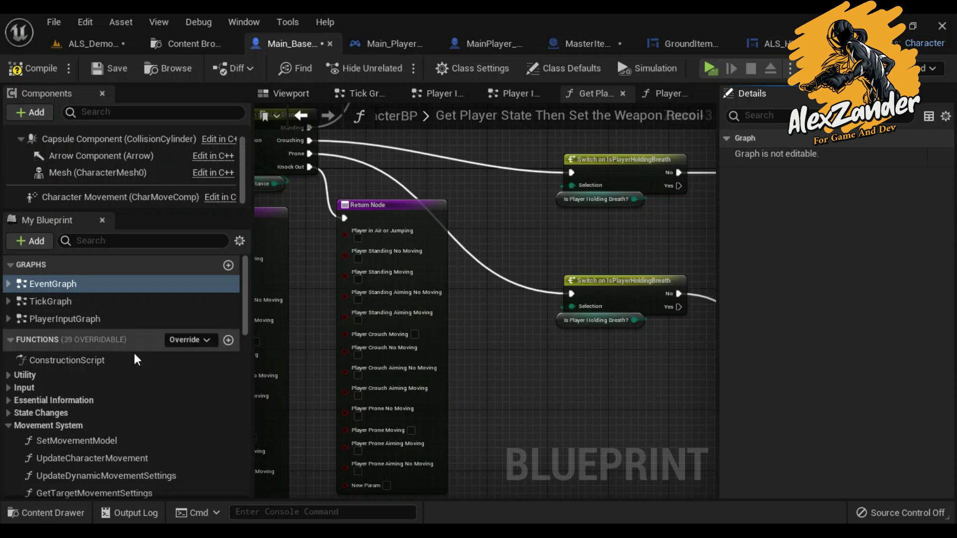
Add a Player Holding Breath output to the Return Node
{"action": "left_click", "coordinate": [427, 209]}
{"action": "scroll", "coordinate": [744, 408], "scroll_direction": "down", "scroll_amount": 3}
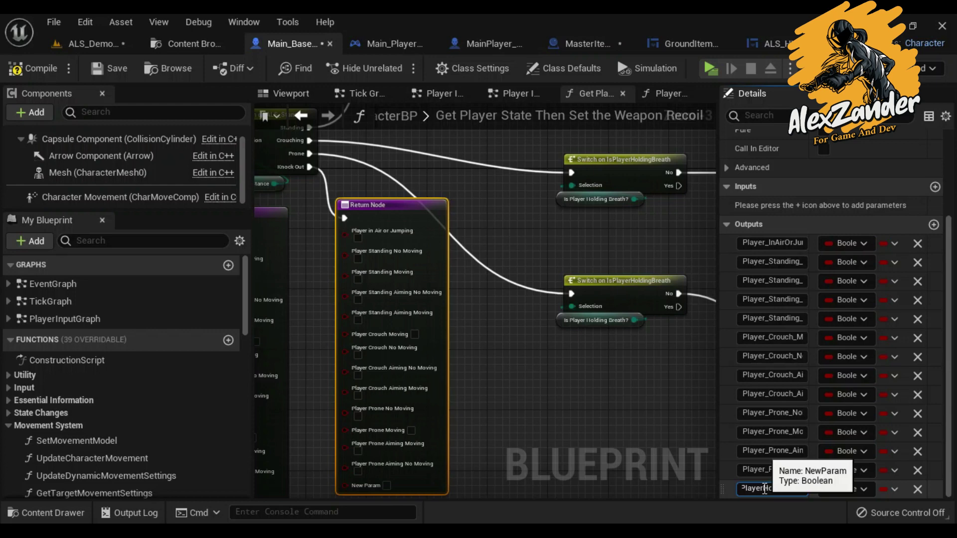
{"action": "key", "text": "Return"}
Duplicate the Return Node and wire the holding-breath switch's Yes output to it
{"action": "right_click_drag", "start_coordinate": [432, 254], "coordinate": [376, 230]}
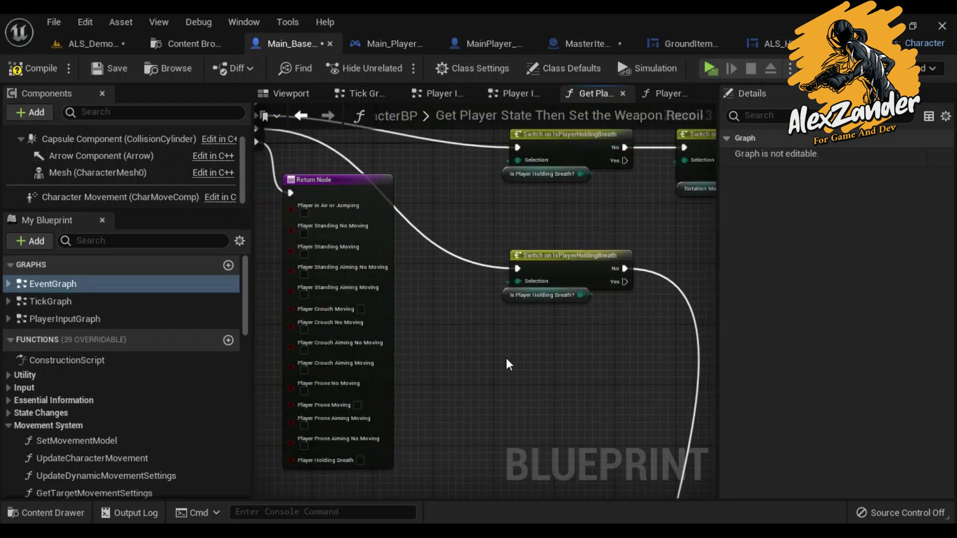
{"action": "right_click", "coordinate": [376, 229]}
{"action": "left_click", "coordinate": [430, 268]}
{"action": "left_click_drag", "start_coordinate": [441, 268], "coordinate": [571, 273]}
{"action": "right_click_drag", "start_coordinate": [571, 273], "coordinate": [547, 406]}
{"action": "scroll", "coordinate": [492, 372], "scroll_direction": "down", "scroll_amount": 6}
{"action": "scroll", "coordinate": [493, 374], "scroll_direction": "up", "scroll_amount": 6}
{"action": "left_click_drag", "start_coordinate": [438, 305], "coordinate": [510, 262]}
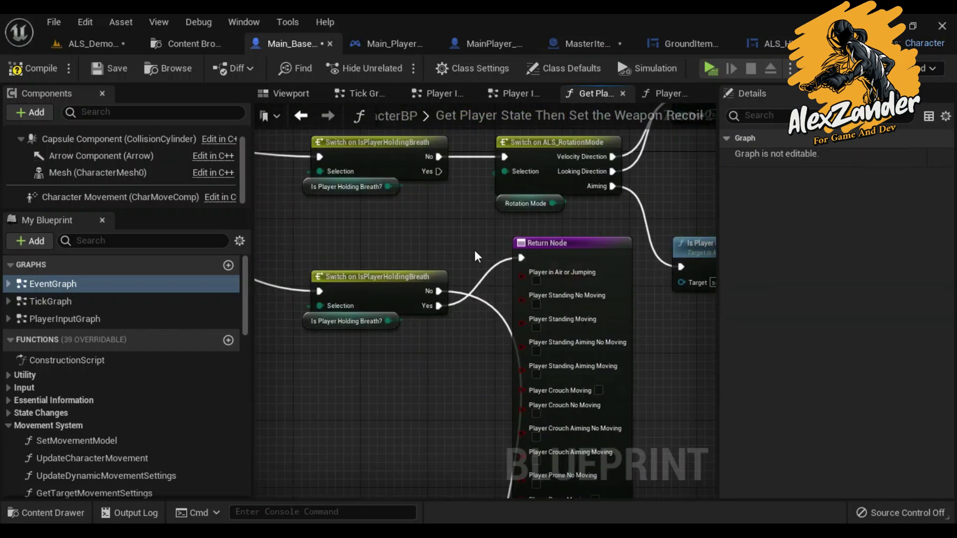
{"action": "scroll", "coordinate": [540, 333], "scroll_direction": "down", "scroll_amount": 2}
{"action": "right_click_drag", "start_coordinate": [481, 319], "coordinate": [405, 215]}
{"action": "left_click_drag", "start_coordinate": [422, 219], "coordinate": [434, 257]}
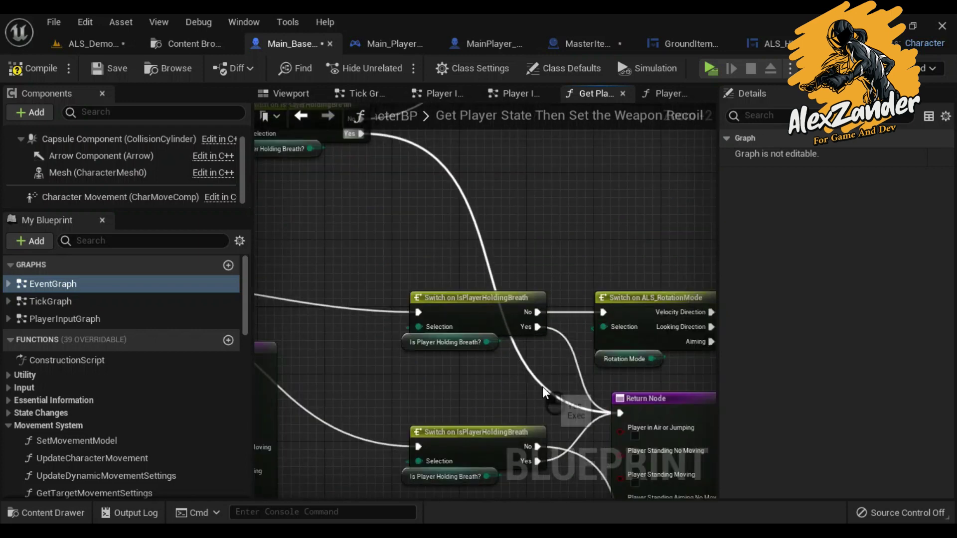
Add a reroute knot on the Yes wire and tidy the switch and Return Node layout
{"action": "double_click", "coordinate": [543, 387]}
{"action": "scroll", "coordinate": [519, 399], "scroll_direction": "up", "scroll_amount": 2}
{"action": "mouse_move", "coordinate": [513, 401]}
{"action": "left_mouse_down"}
{"action": "mouse_move", "coordinate": [395, 423]}
{"action": "mouse_move", "coordinate": [383, 415]}
{"action": "left_mouse_up"}
{"action": "scroll", "coordinate": [511, 399], "scroll_direction": "down", "scroll_amount": 4}
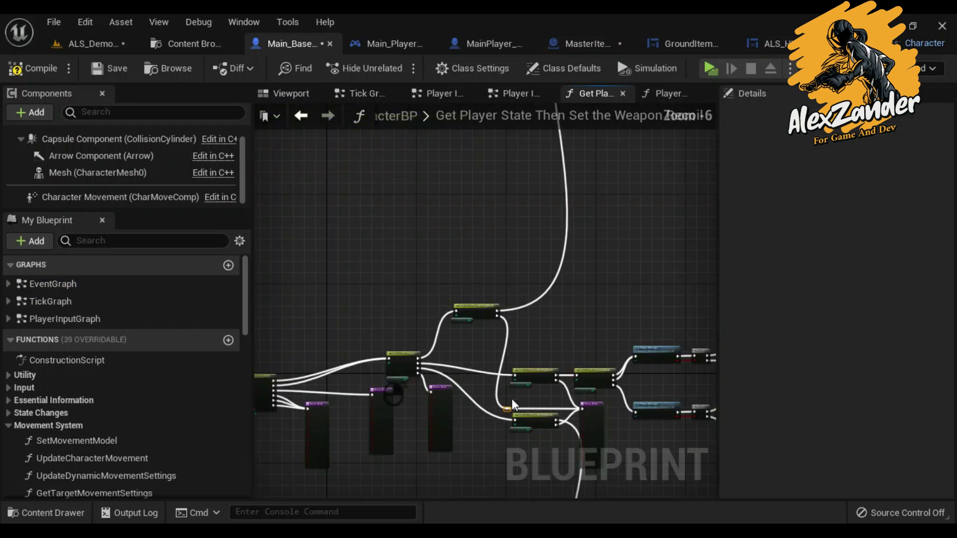
{"action": "right_click_drag", "start_coordinate": [515, 394], "coordinate": [334, 335]}
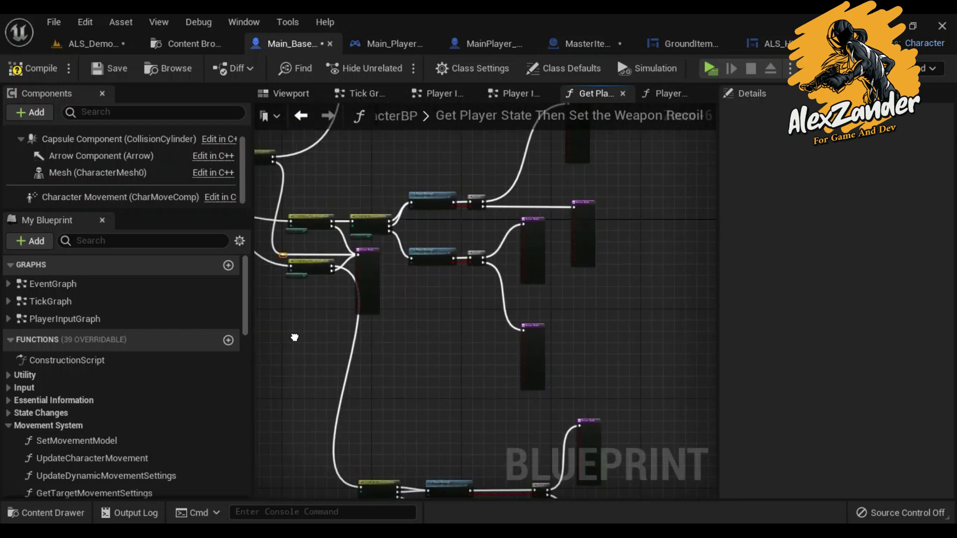
{"action": "scroll", "coordinate": [417, 294], "scroll_direction": "up", "scroll_amount": 4}
{"action": "scroll", "coordinate": [613, 302], "scroll_direction": "down", "scroll_amount": 2}
{"action": "left_click_drag", "start_coordinate": [448, 264], "coordinate": [396, 261]}
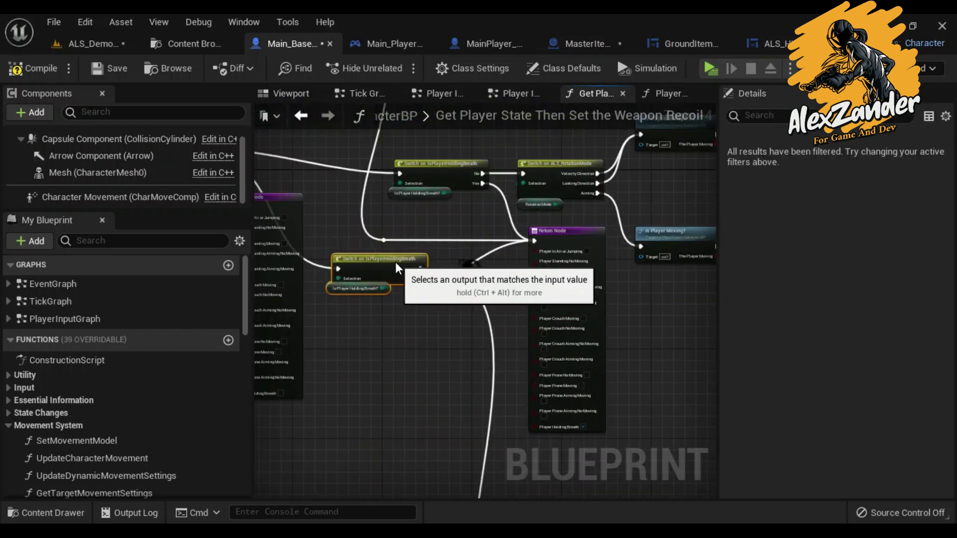
{"action": "mouse_move", "coordinate": [335, 327]}
{"action": "right_mouse_down"}
{"action": "mouse_move", "coordinate": [577, 352]}
{"action": "mouse_move", "coordinate": [605, 250]}
{"action": "right_mouse_up"}
{"action": "left_click_drag", "start_coordinate": [606, 250], "coordinate": [684, 335]}
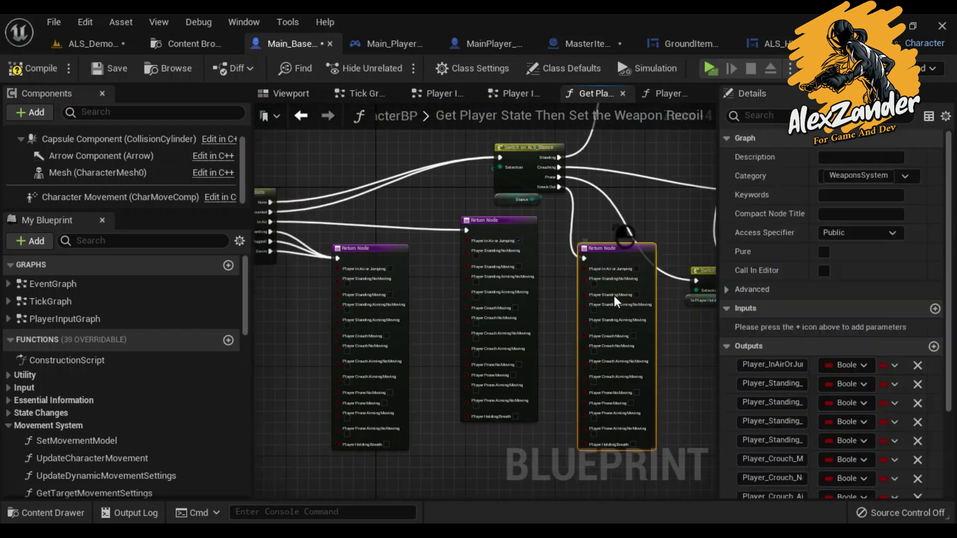
{"action": "right_click_drag", "start_coordinate": [684, 335], "coordinate": [568, 315]}
{"action": "scroll", "coordinate": [574, 314], "scroll_direction": "down", "scroll_amount": 2}
{"action": "scroll", "coordinate": [625, 371], "scroll_direction": "down", "scroll_amount": 2}
{"action": "right_click_drag", "start_coordinate": [625, 373], "coordinate": [515, 387]}
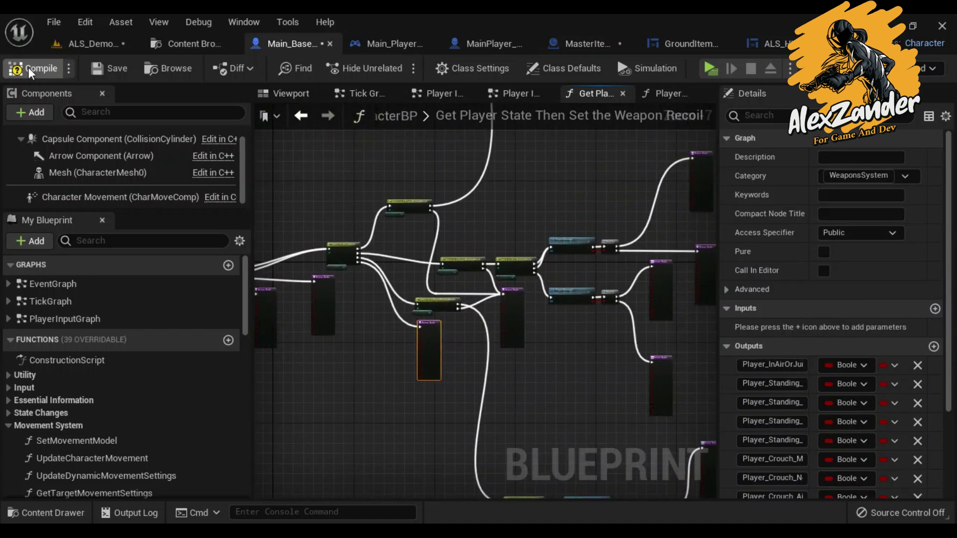
Save the character blueprint and return to MasterItemBase_SK's Event Graph
{"action": "left_click", "coordinate": [103, 67]}
{"action": "left_click", "coordinate": [587, 45]}
{"action": "scroll", "coordinate": [616, 411], "scroll_direction": "down", "scroll_amount": 3}
{"action": "right_click_drag", "start_coordinate": [616, 411], "coordinate": [404, 219]}
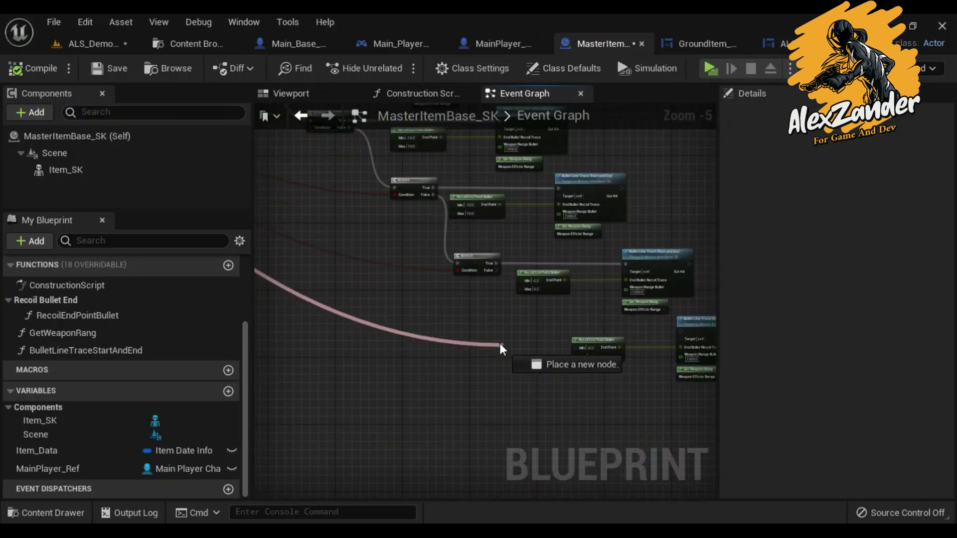
Add a Branch off Player Holding Breath, wiring False to the lower Branch and True to Bullet Line Trace
{"action": "left_click_drag", "start_coordinate": [383, 219], "coordinate": [494, 337]}
{"action": "type", "text": "bra"}
{"action": "key", "text": "Return"}
{"action": "scroll", "coordinate": [543, 335], "scroll_direction": "up", "scroll_amount": 2}
{"action": "right_click_drag", "start_coordinate": [543, 335], "coordinate": [376, 222]}
{"action": "left_click_drag", "start_coordinate": [353, 201], "coordinate": [367, 341]}
{"action": "scroll", "coordinate": [389, 334], "scroll_direction": "up", "scroll_amount": 2}
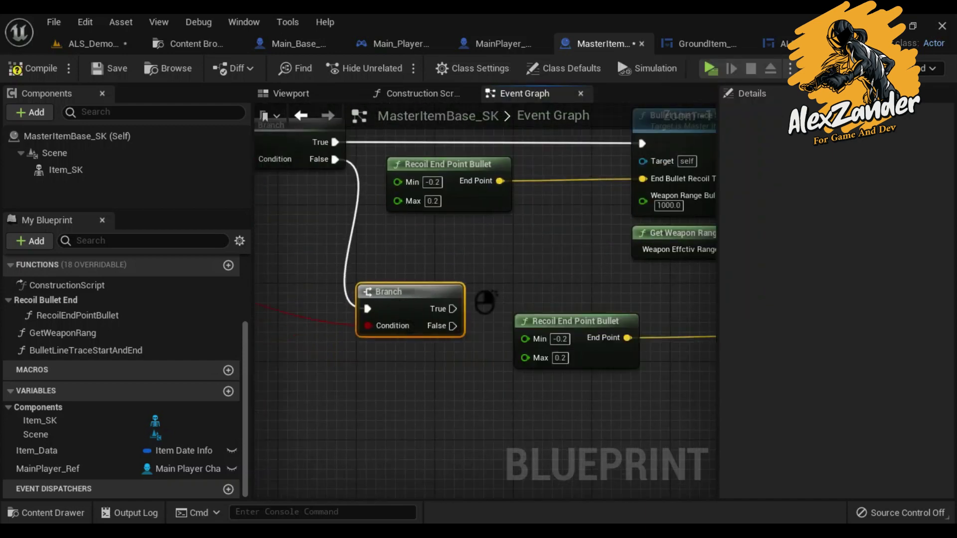
{"action": "right_click_drag", "start_coordinate": [499, 290], "coordinate": [354, 279]}
{"action": "left_click_drag", "start_coordinate": [305, 262], "coordinate": [630, 258]}
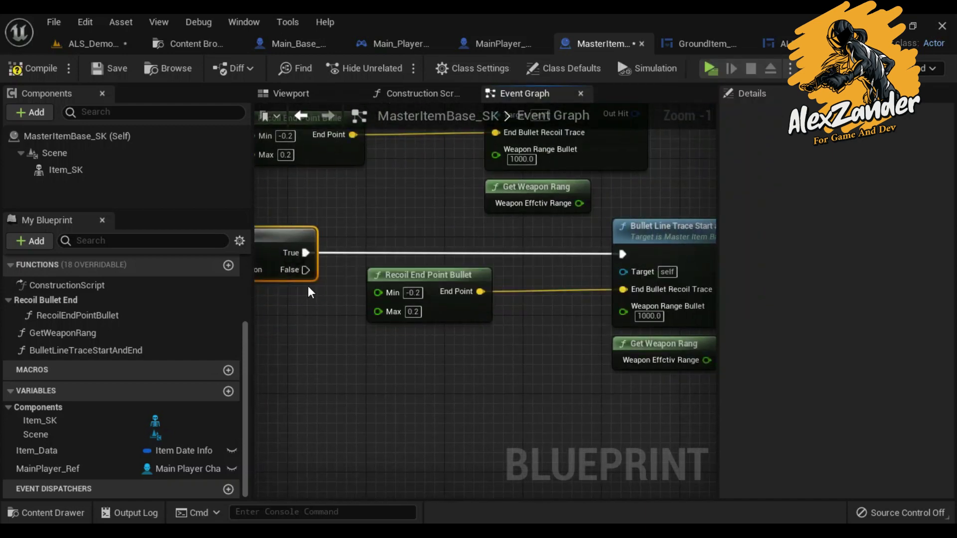
{"action": "right_click_drag", "start_coordinate": [307, 285], "coordinate": [417, 236]}
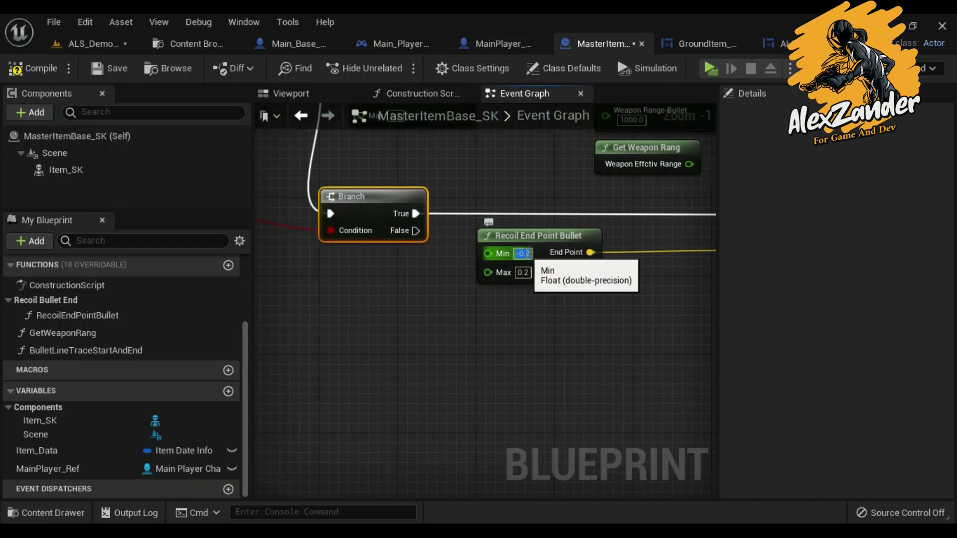
Duplicate the Recoil, trace and range node group, then delete the duplicates again
{"action": "scroll", "coordinate": [528, 299], "scroll_direction": "down", "scroll_amount": 2}
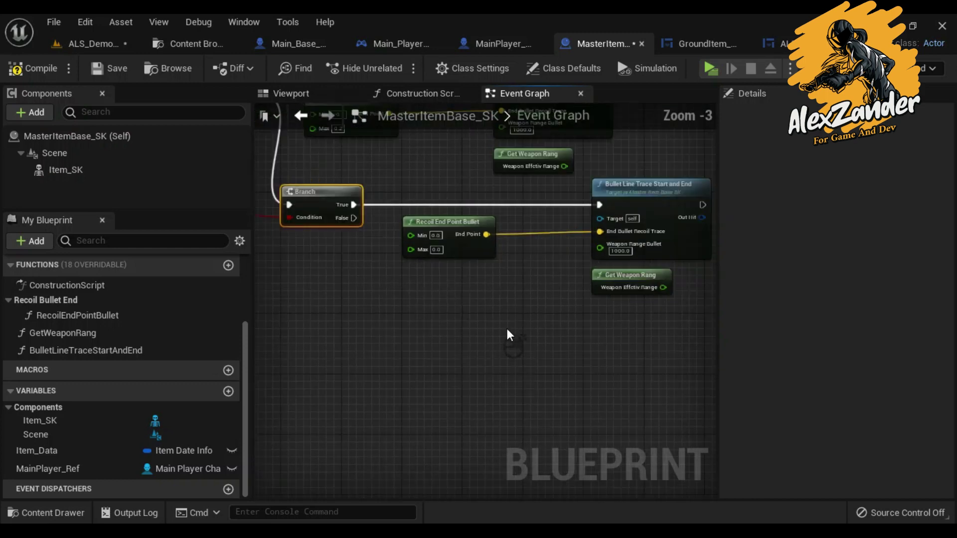
{"action": "left_click_drag", "start_coordinate": [507, 323], "coordinate": [638, 182]}
{"action": "right_click", "coordinate": [612, 182]}
{"action": "left_click", "coordinate": [682, 239]}
{"action": "left_click_drag", "start_coordinate": [558, 255], "coordinate": [564, 346]}
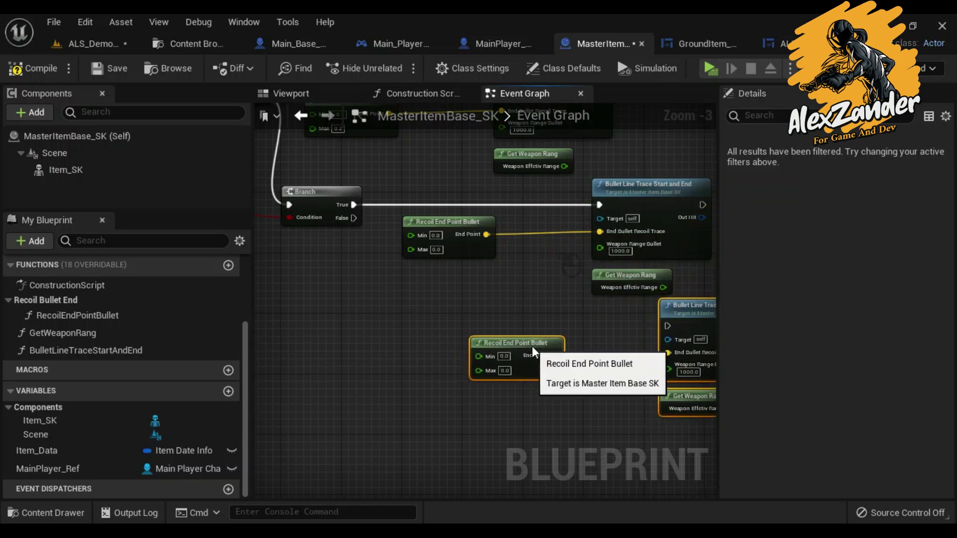
{"action": "mouse_move", "coordinate": [469, 301]}
{"action": "right_mouse_down"}
{"action": "mouse_move", "coordinate": [459, 324]}
{"action": "mouse_move", "coordinate": [406, 316]}
{"action": "right_mouse_up"}
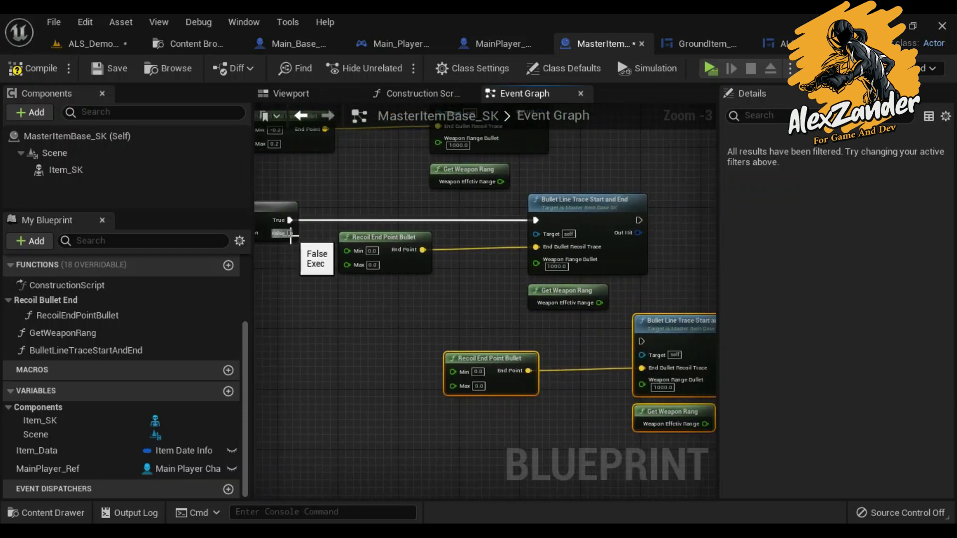
{"action": "right_click_drag", "start_coordinate": [451, 348], "coordinate": [430, 295]}
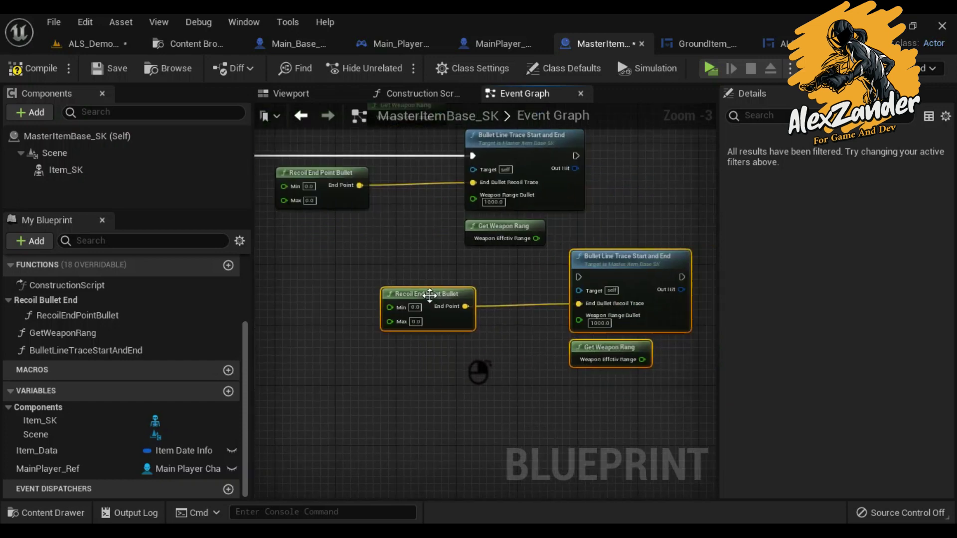
{"action": "key", "text": "Delete"}
{"action": "scroll", "coordinate": [487, 288], "scroll_direction": "down", "scroll_amount": 1}
{"action": "scroll", "coordinate": [409, 298], "scroll_direction": "up", "scroll_amount": 4}
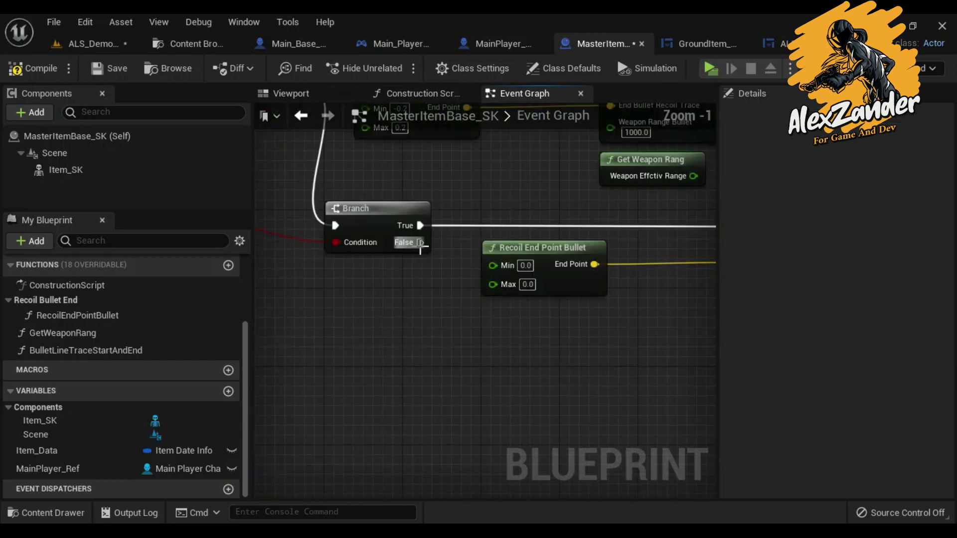
Attach a Quit Game node ignoring platform restrictions to the Branch's False output, then compile
{"action": "left_click_drag", "start_coordinate": [420, 242], "coordinate": [470, 377]}
{"action": "type", "text": "quit"}
{"action": "key", "text": "Return"}
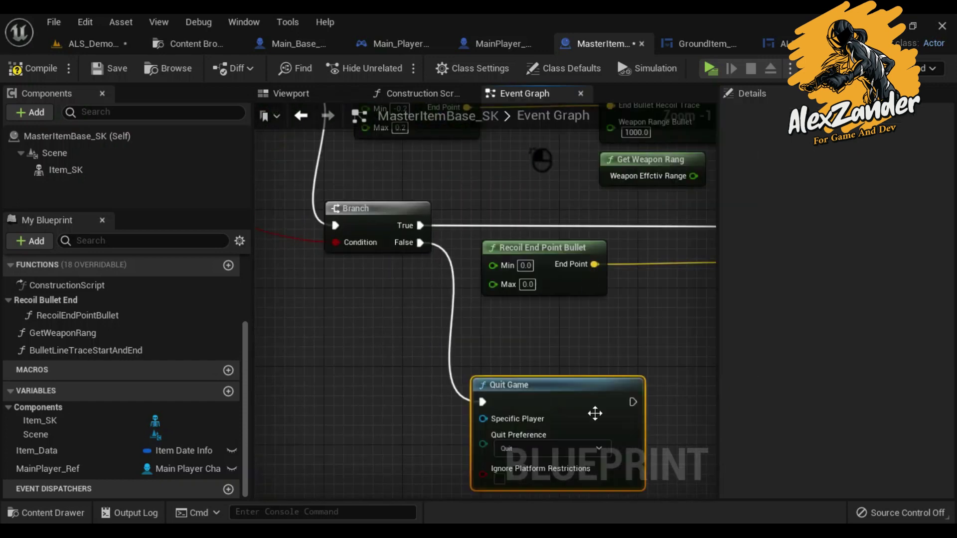
{"action": "left_click", "coordinate": [421, 342]}
{"action": "scroll", "coordinate": [502, 307], "scroll_direction": "down", "scroll_amount": 3}
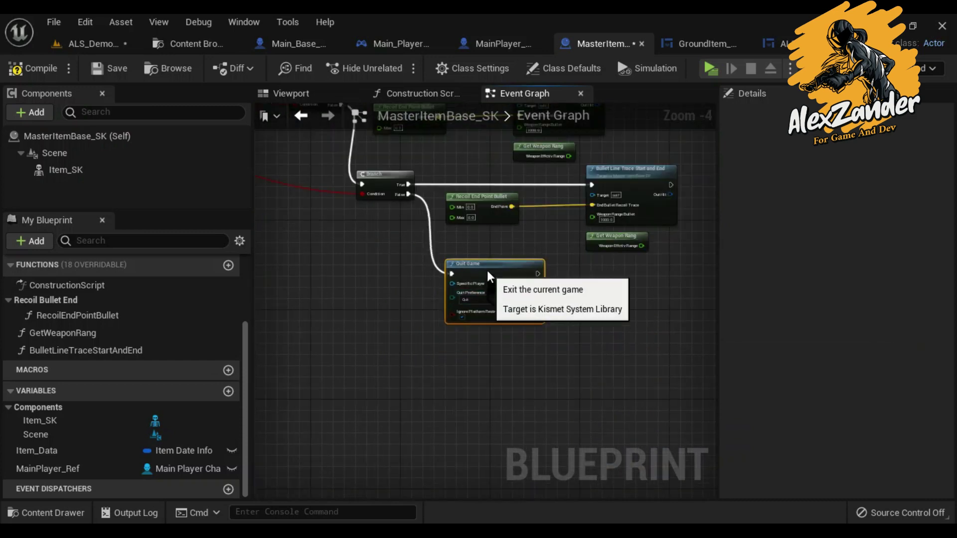
{"action": "scroll", "coordinate": [489, 247], "scroll_direction": "down", "scroll_amount": 3}
{"action": "scroll", "coordinate": [357, 261], "scroll_direction": "down", "scroll_amount": 2}
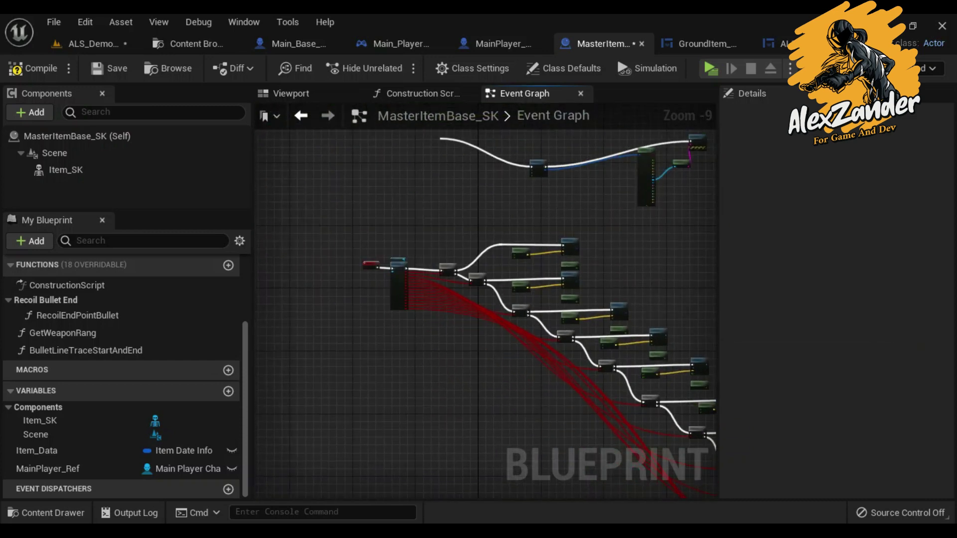
{"action": "left_click", "coordinate": [111, 70]}
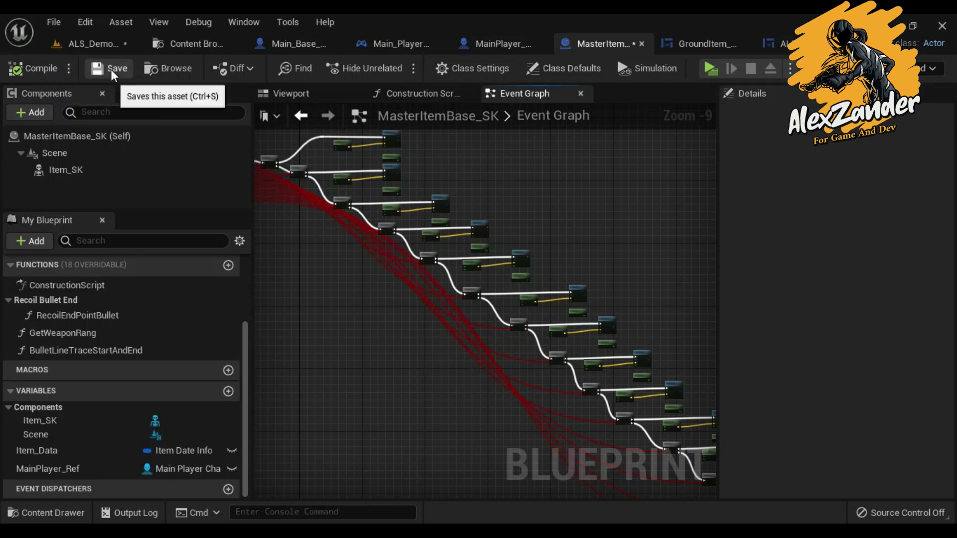
Select the whole staircase of branch nodes and collapse it into a new function
{"action": "scroll", "coordinate": [399, 212], "scroll_direction": "up", "scroll_amount": 3}
{"action": "left_click_drag", "start_coordinate": [399, 212], "coordinate": [390, 216]}
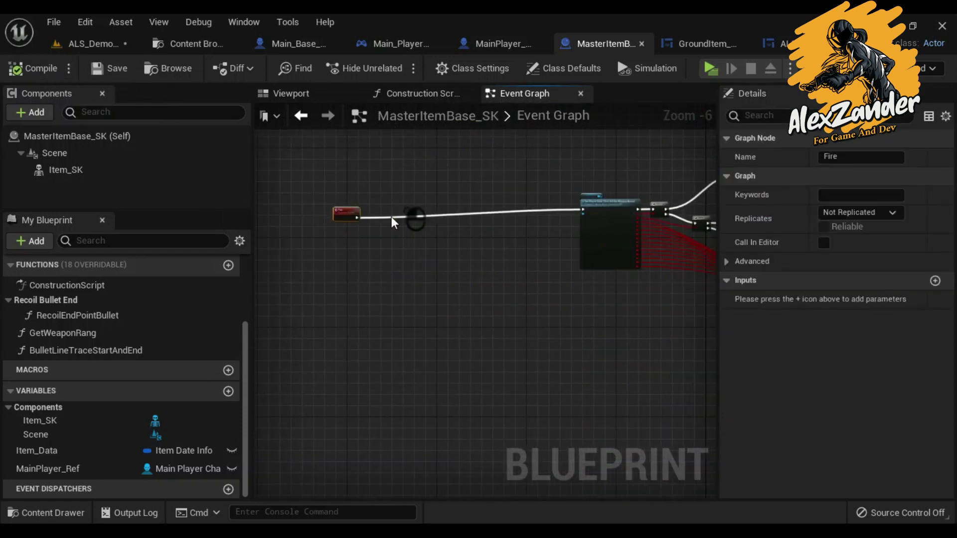
{"action": "scroll", "coordinate": [647, 303], "scroll_direction": "down", "scroll_amount": 2}
{"action": "scroll", "coordinate": [646, 302], "scroll_direction": "down", "scroll_amount": 4}
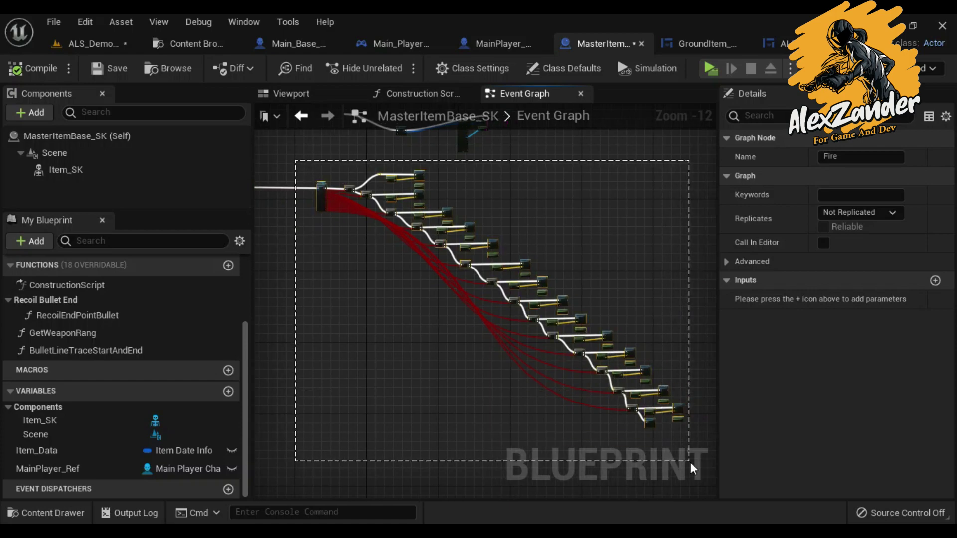
{"action": "left_click_drag", "start_coordinate": [691, 456], "coordinate": [690, 463]}
{"action": "scroll", "coordinate": [394, 258], "scroll_direction": "up", "scroll_amount": 6}
{"action": "scroll", "coordinate": [504, 301], "scroll_direction": "up", "scroll_amount": 4}
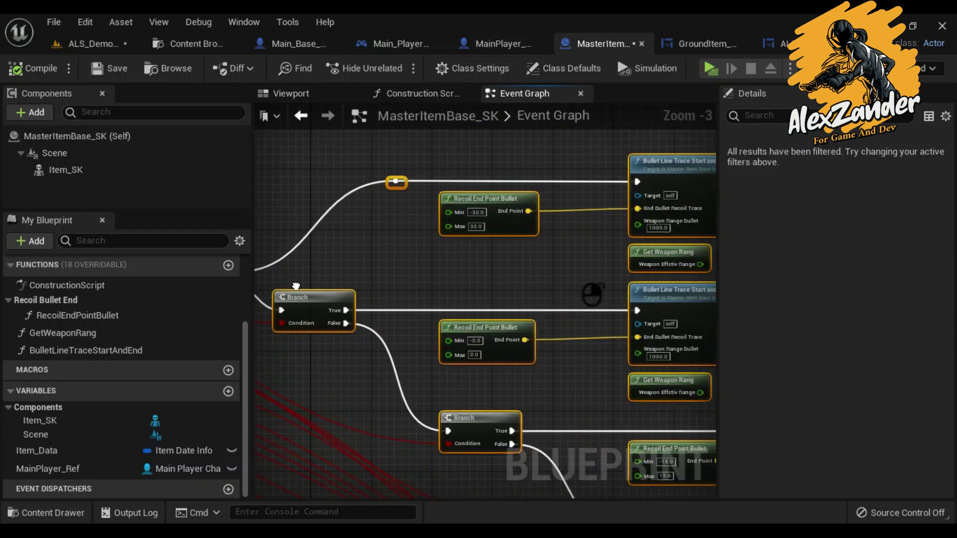
{"action": "scroll", "coordinate": [505, 255], "scroll_direction": "down", "scroll_amount": 4}
{"action": "scroll", "coordinate": [427, 231], "scroll_direction": "up", "scroll_amount": 5}
{"action": "right_click", "coordinate": [427, 231]}
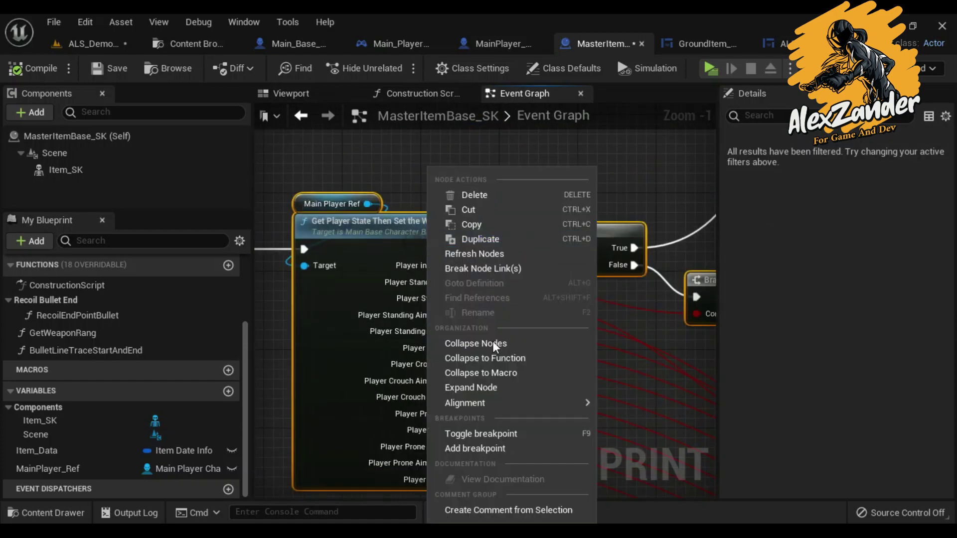
{"action": "left_click", "coordinate": [498, 360]}
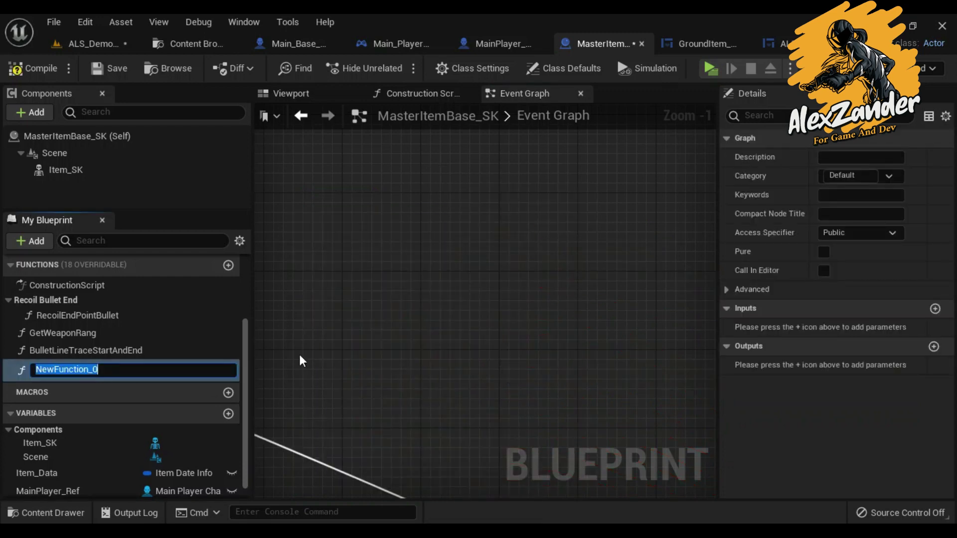
{"action": "type", "text": "F"}
Name the new function BulletTraceCheckIfRecoilOrNot
{"action": "key", "text": "BackSpace"}
{"action": "type", "text": "BulletTraceCheckIf"}
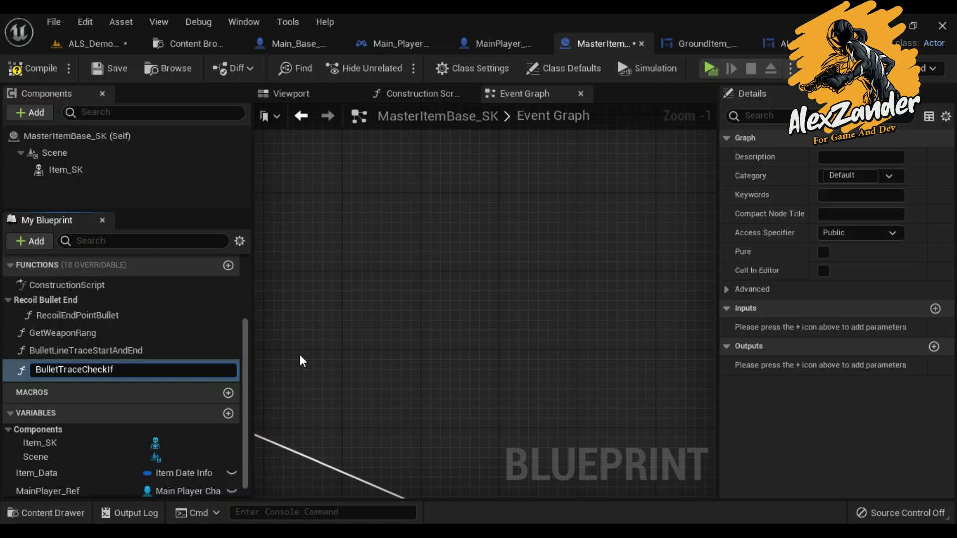
{"action": "type", "text": "RecoilOrNot"}
{"action": "key", "text": "Return"}
Open the BulletTraceCheckIfRecoilOrNot graph from its call after the Fire event
{"action": "scroll", "coordinate": [545, 385], "scroll_direction": "down", "scroll_amount": 6}
{"action": "scroll", "coordinate": [558, 374], "scroll_direction": "down", "scroll_amount": 5}
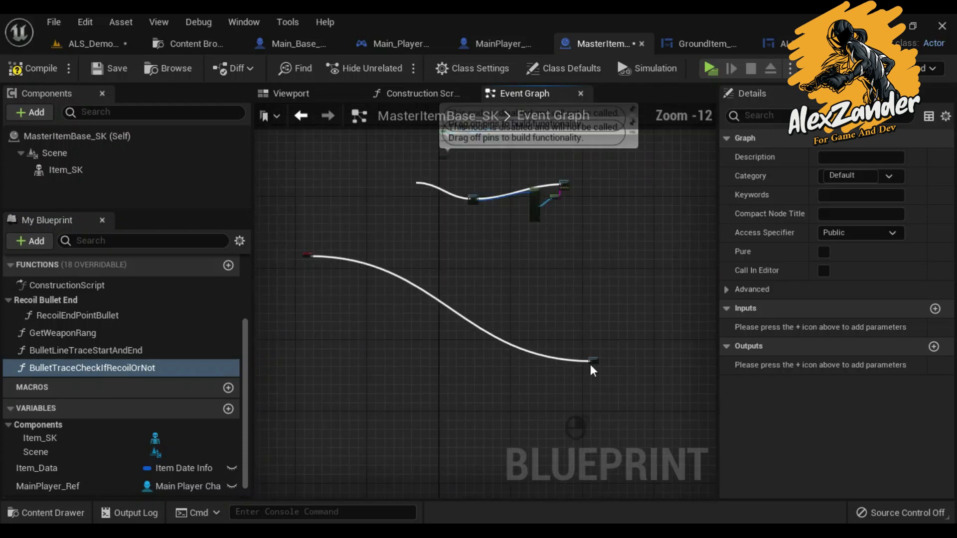
{"action": "scroll", "coordinate": [562, 320], "scroll_direction": "up", "scroll_amount": 3}
{"action": "right_click_drag", "start_coordinate": [562, 321], "coordinate": [419, 237]}
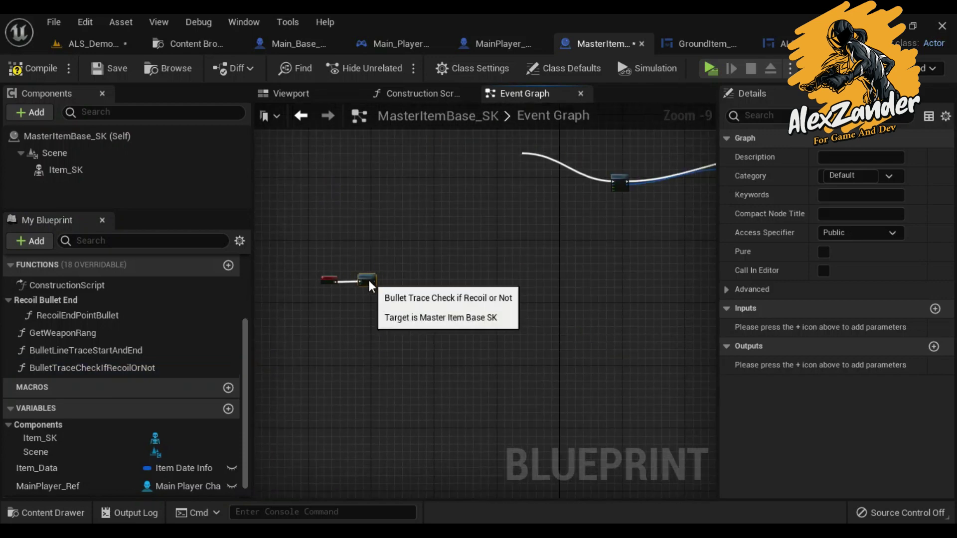
{"action": "scroll", "coordinate": [430, 292], "scroll_direction": "up", "scroll_amount": 7}
{"action": "right_click_drag", "start_coordinate": [304, 297], "coordinate": [374, 239]}
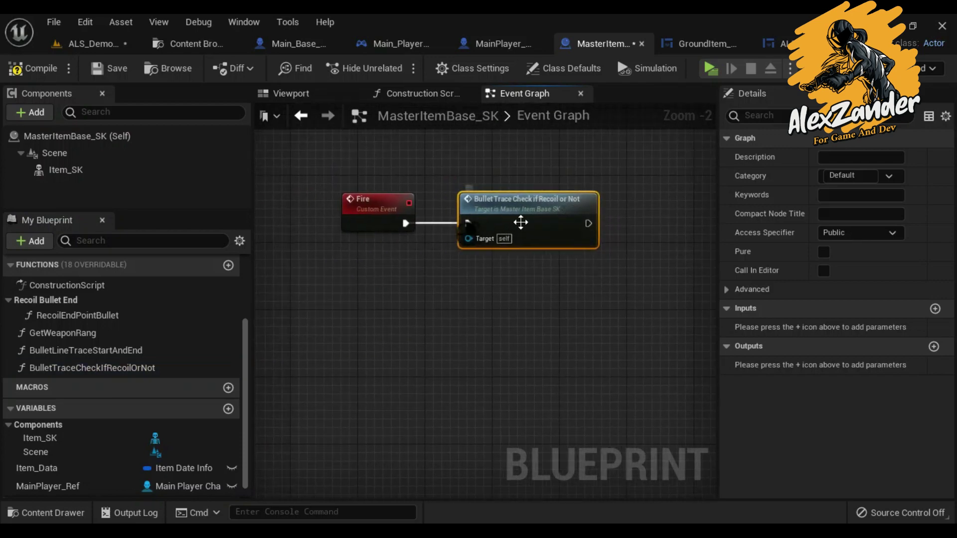
{"action": "double_click", "coordinate": [469, 221]}
{"action": "left_click_drag", "start_coordinate": [413, 297], "coordinate": [374, 144]}
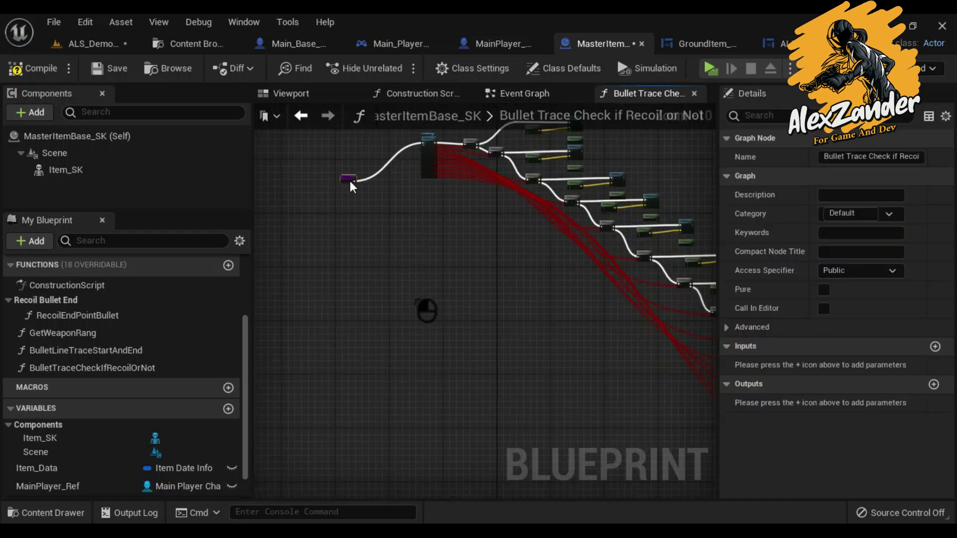
Delete the upper Get Weapon Rang node in the function graph
{"action": "scroll", "coordinate": [376, 237], "scroll_direction": "up", "scroll_amount": 6}
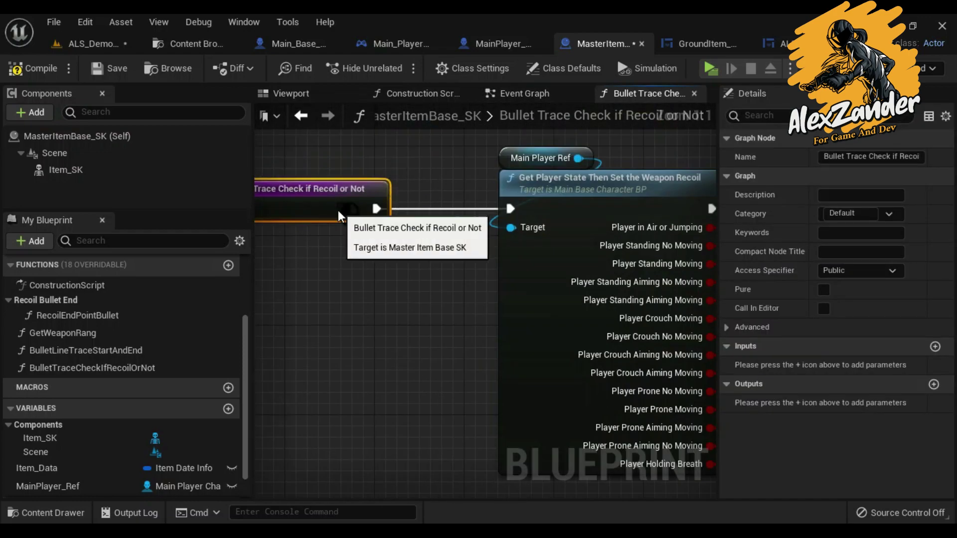
{"action": "scroll", "coordinate": [376, 253], "scroll_direction": "down", "scroll_amount": 2}
{"action": "right_click_drag", "start_coordinate": [377, 253], "coordinate": [315, 255]}
{"action": "scroll", "coordinate": [628, 219], "scroll_direction": "up", "scroll_amount": 4}
{"action": "left_click", "coordinate": [504, 219]}
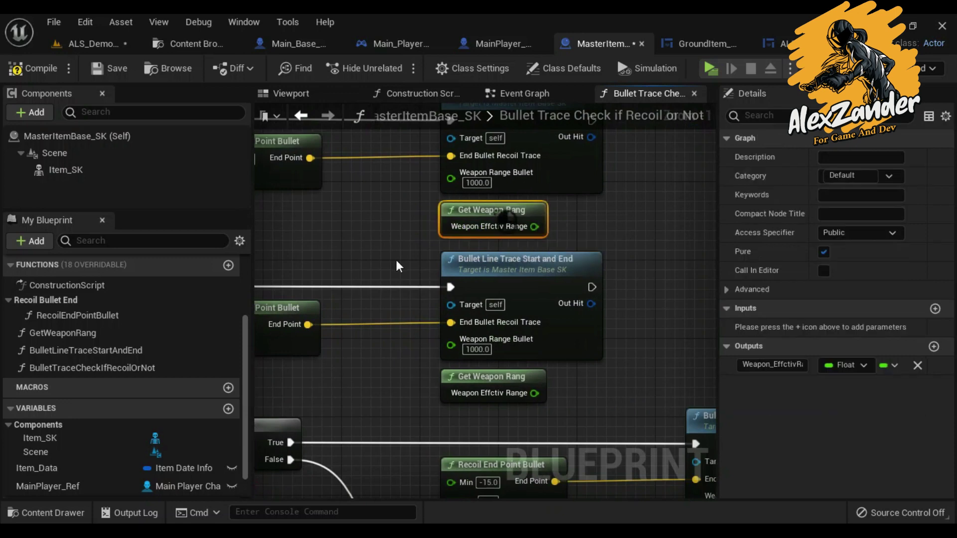
{"action": "key", "text": "Delete"}
Select all remaining Get Weapon Rang nodes along the traces and delete them
{"action": "left_click", "coordinate": [524, 384]}
{"action": "scroll", "coordinate": [524, 384], "scroll_direction": "down", "scroll_amount": 1}
{"action": "left_click", "coordinate": [562, 342], "text": "ctrl"}
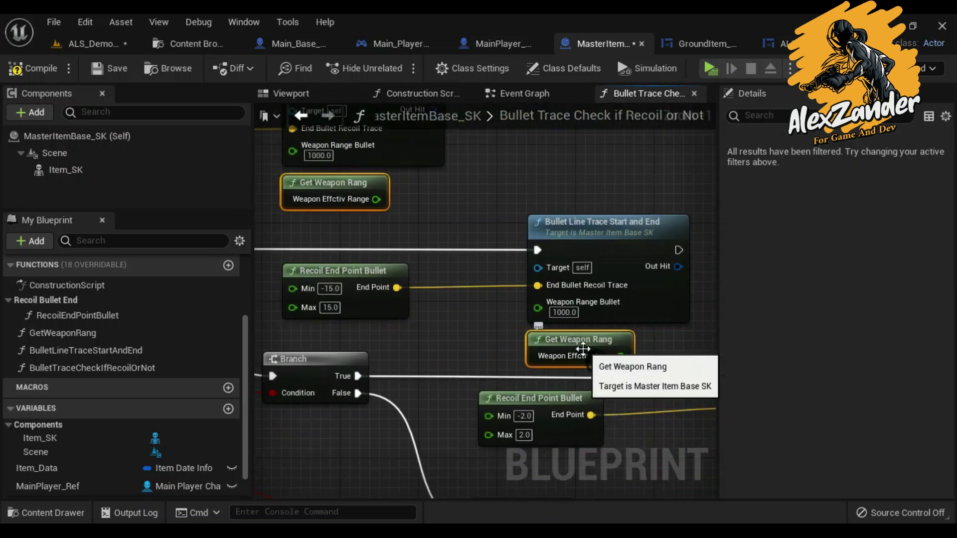
{"action": "scroll", "coordinate": [515, 328], "scroll_direction": "down", "scroll_amount": 2}
{"action": "left_click", "coordinate": [630, 376], "text": "ctrl"}
{"action": "right_click_drag", "start_coordinate": [629, 376], "coordinate": [523, 332]}
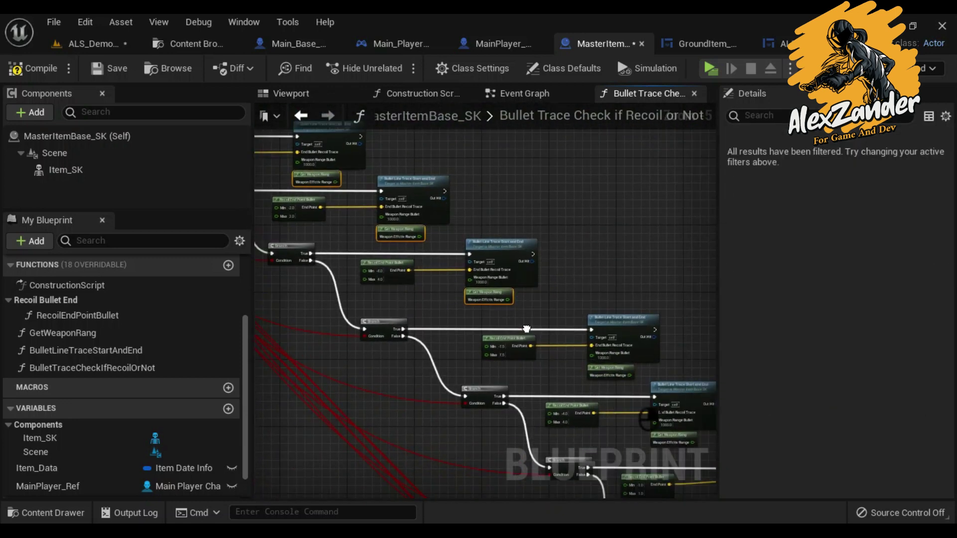
{"action": "left_click", "coordinate": [570, 371], "text": "ctrl"}
{"action": "right_click_drag", "start_coordinate": [570, 371], "coordinate": [412, 249]}
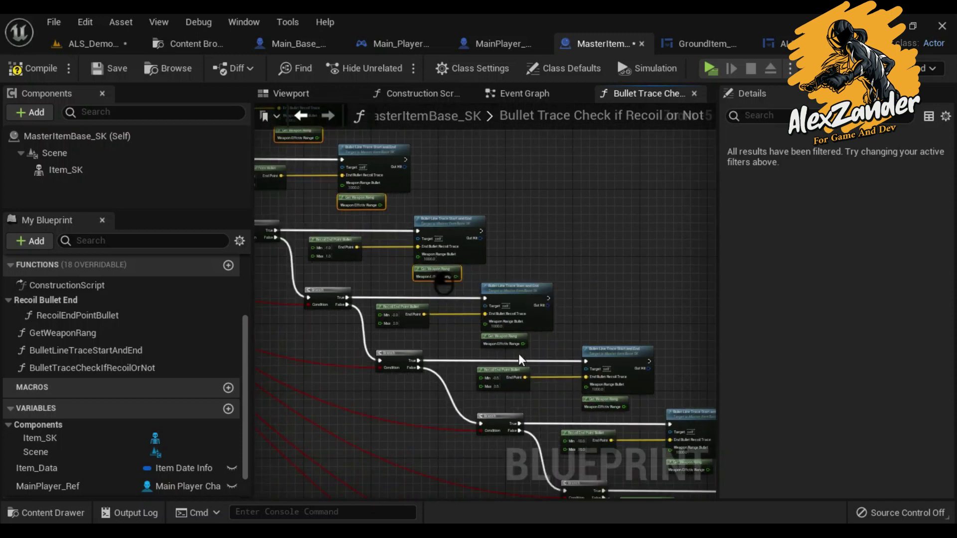
{"action": "left_click", "coordinate": [586, 396], "text": "ctrl"}
{"action": "right_click_drag", "start_coordinate": [586, 396], "coordinate": [445, 310]}
{"action": "left_click", "coordinate": [528, 379], "text": "ctrl"}
{"action": "mouse_move", "coordinate": [528, 378]}
{"action": "right_mouse_down"}
{"action": "mouse_move", "coordinate": [392, 277]}
{"action": "mouse_move", "coordinate": [336, 174]}
{"action": "right_mouse_up"}
{"action": "left_click", "coordinate": [448, 354], "text": "ctrl"}
{"action": "key", "text": "Delete"}
Add a Return Node after the first Bullet Line Trace, outputting its Out Hit
{"action": "right_click_drag", "start_coordinate": [331, 220], "coordinate": [549, 292]}
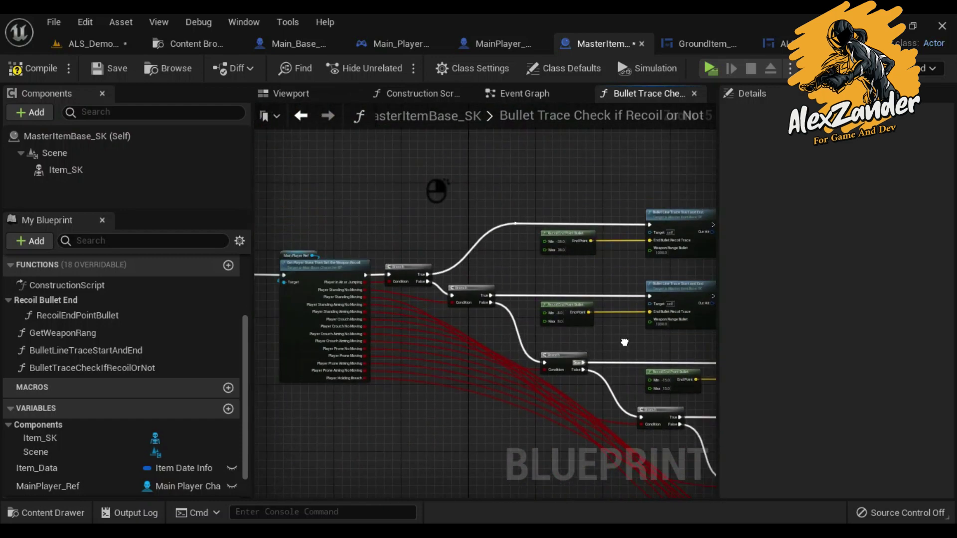
{"action": "right_click_drag", "start_coordinate": [439, 192], "coordinate": [499, 279]}
{"action": "scroll", "coordinate": [465, 237], "scroll_direction": "up", "scroll_amount": 3}
{"action": "scroll", "coordinate": [466, 237], "scroll_direction": "up", "scroll_amount": 2}
{"action": "left_click_drag", "start_coordinate": [466, 237], "coordinate": [555, 239]}
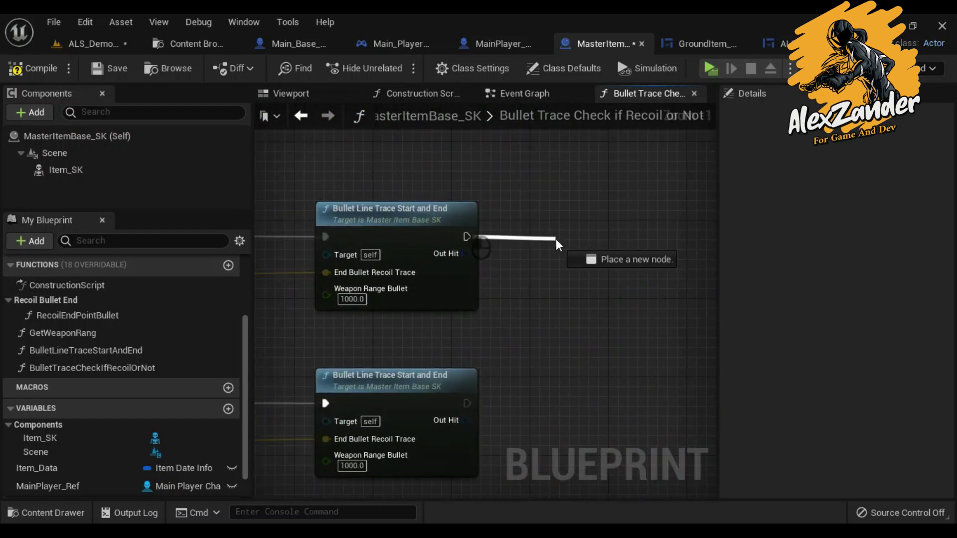
{"action": "type", "text": "retu"}
{"action": "key", "text": "Return"}
{"action": "left_click_drag", "start_coordinate": [466, 254], "coordinate": [483, 260]}
{"action": "left_click_drag", "start_coordinate": [581, 249], "coordinate": [573, 239]}
Duplicate the Return Node beside the lower trace and connect that trace's Out Hit
{"action": "right_click_drag", "start_coordinate": [648, 348], "coordinate": [548, 259]}
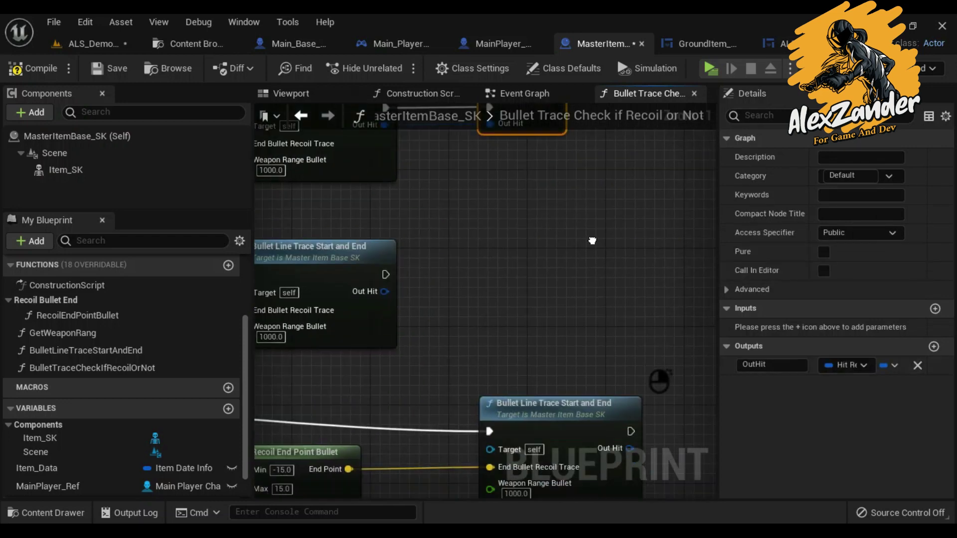
{"action": "scroll", "coordinate": [549, 235], "scroll_direction": "down", "scroll_amount": 1}
{"action": "right_click", "coordinate": [529, 191]}
{"action": "left_click", "coordinate": [581, 263]}
{"action": "left_click_drag", "start_coordinate": [567, 238], "coordinate": [500, 355]}
{"action": "right_click_drag", "start_coordinate": [531, 336], "coordinate": [455, 210]}
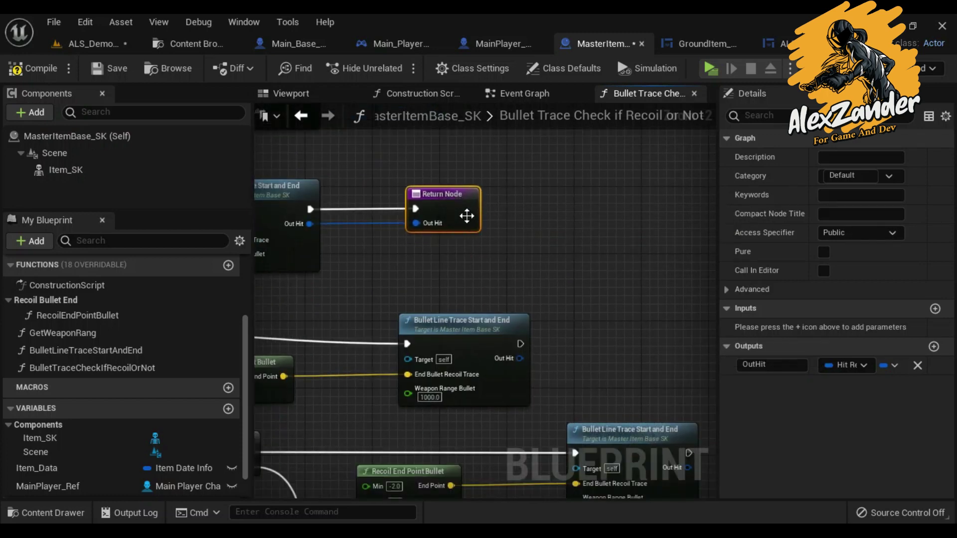
{"action": "scroll", "coordinate": [454, 210], "scroll_direction": "down", "scroll_amount": 1}
{"action": "scroll", "coordinate": [488, 298], "scroll_direction": "up", "scroll_amount": 1}
{"action": "right_click_drag", "start_coordinate": [488, 297], "coordinate": [485, 253]}
Paste more Return Nodes and wire the next traces' exec and Out Hit into them
{"action": "key", "text": "ctrl+v"}
{"action": "key", "text": "ctrl+v"}
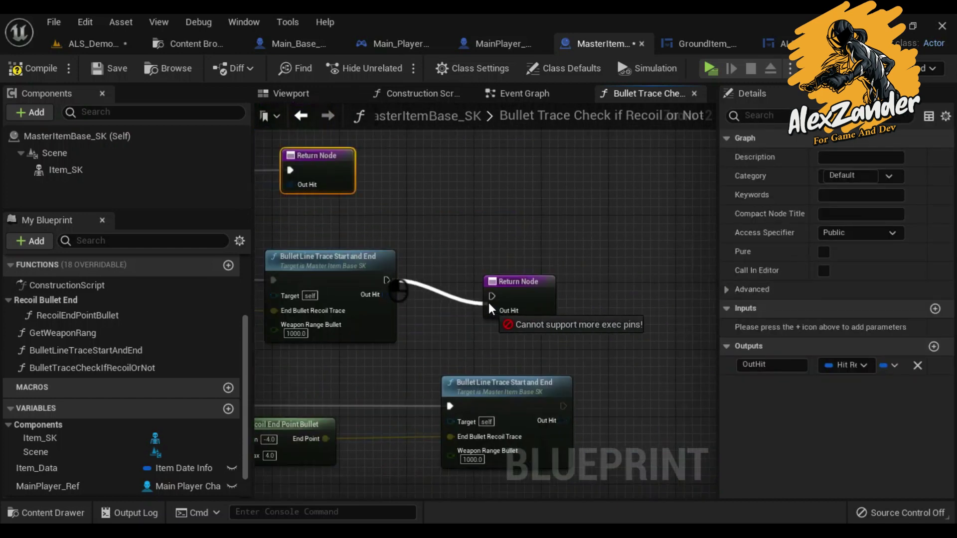
{"action": "left_click_drag", "start_coordinate": [419, 269], "coordinate": [502, 299]}
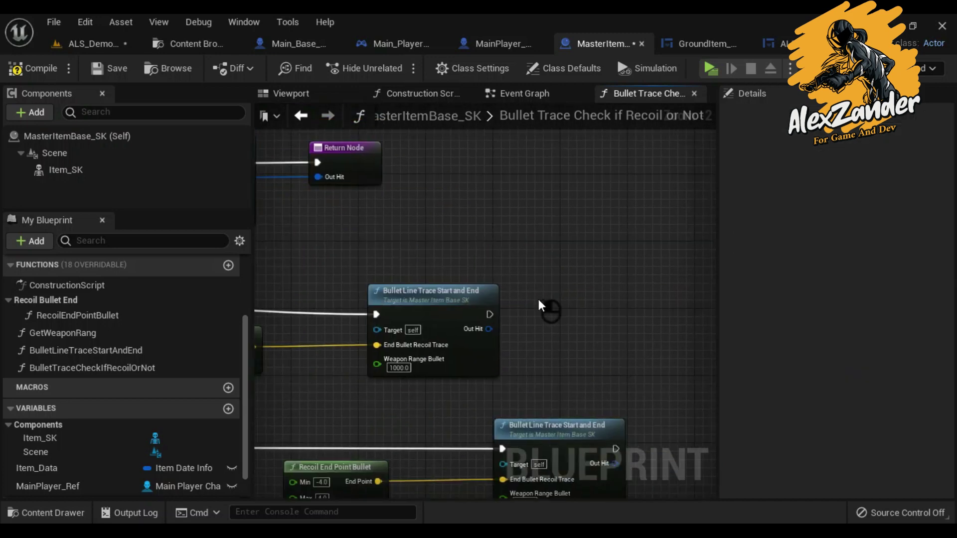
{"action": "key", "text": "ctrl+v"}
{"action": "left_click_drag", "start_coordinate": [490, 315], "coordinate": [550, 333]}
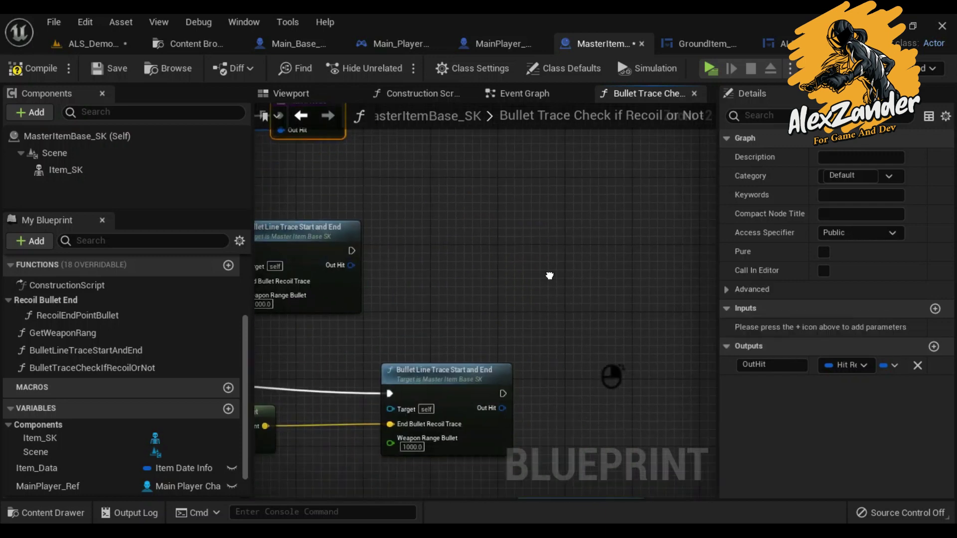
{"action": "left_click_drag", "start_coordinate": [434, 253], "coordinate": [522, 284]}
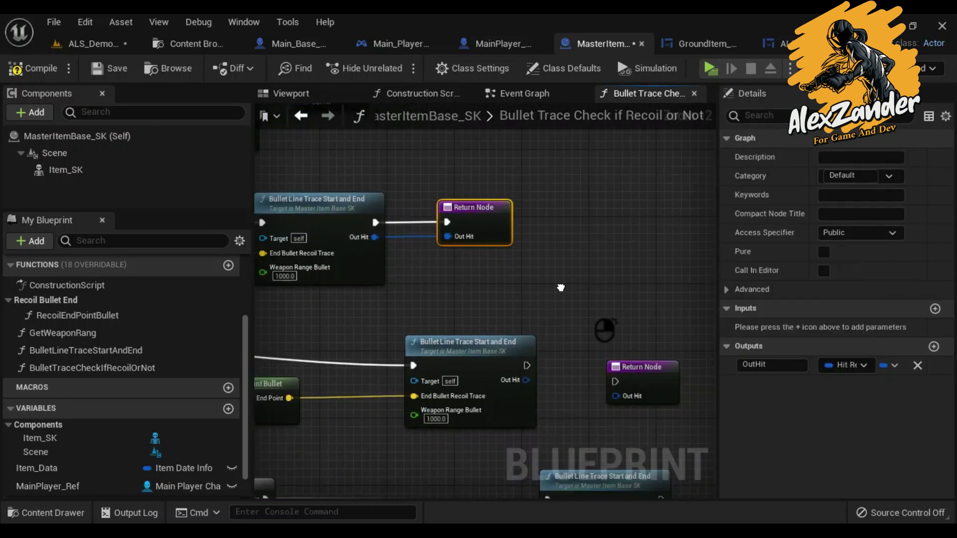
{"action": "left_click_drag", "start_coordinate": [518, 374], "coordinate": [541, 379]}
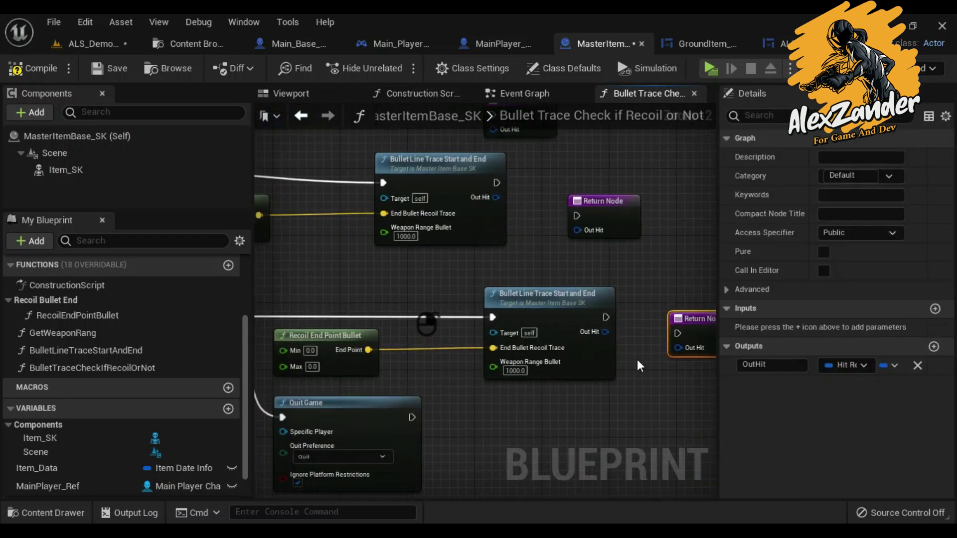
{"action": "left_click_drag", "start_coordinate": [484, 316], "coordinate": [574, 351]}
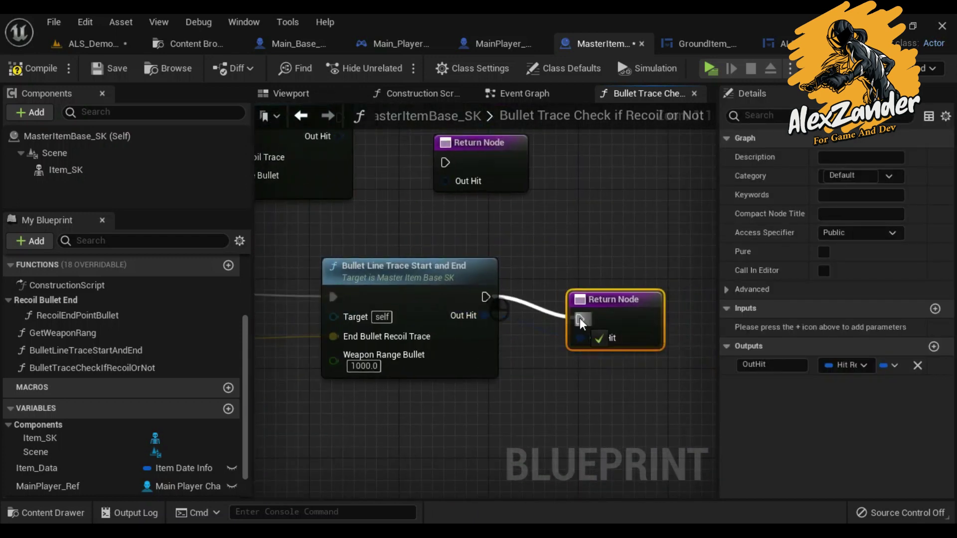
{"action": "left_click_drag", "start_coordinate": [579, 318], "coordinate": [581, 319]}
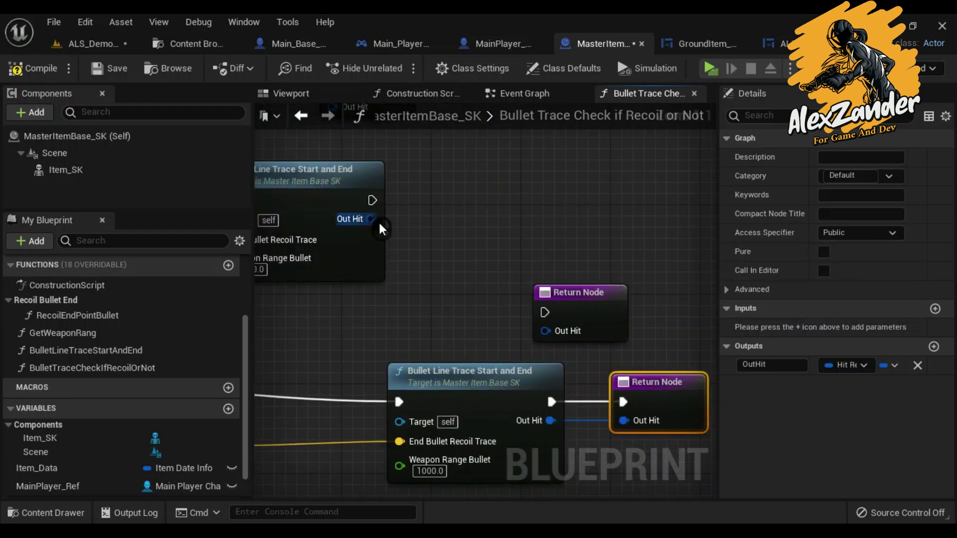
Wire the upper and middle traces, plus Quit Game's exec, into their Return Nodes
{"action": "left_click_drag", "start_coordinate": [369, 218], "coordinate": [545, 331]}
{"action": "left_click_drag", "start_coordinate": [372, 199], "coordinate": [545, 312]}
{"action": "left_click_drag", "start_coordinate": [602, 325], "coordinate": [522, 212]}
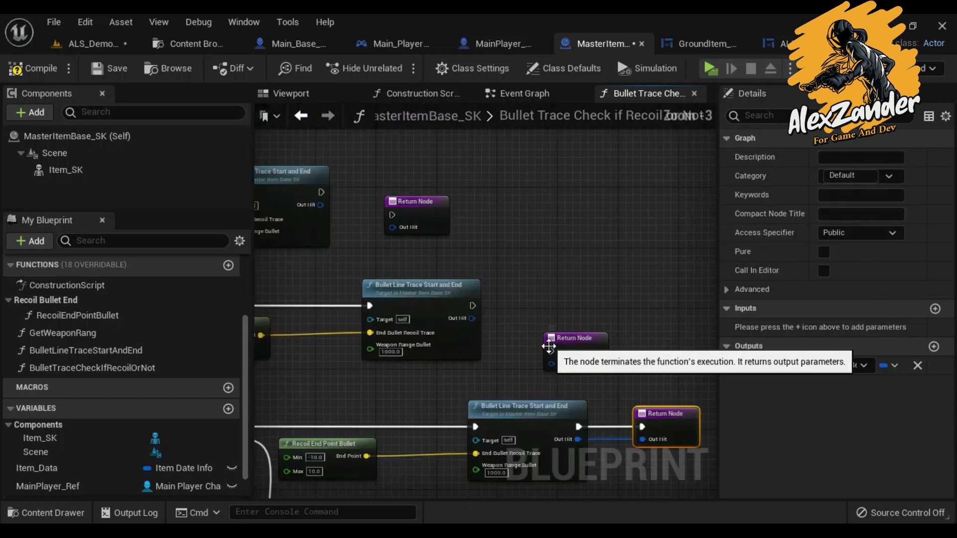
{"action": "left_click_drag", "start_coordinate": [472, 306], "coordinate": [551, 350]}
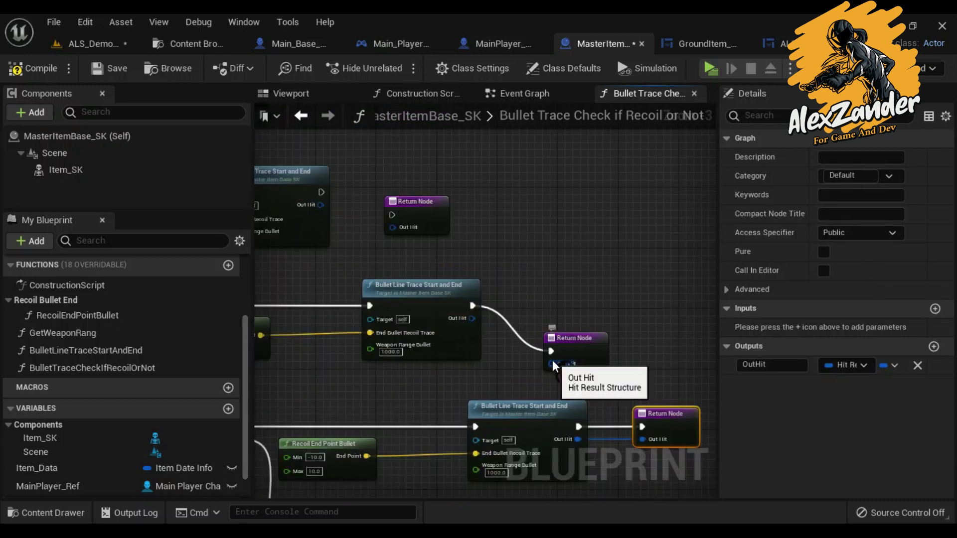
{"action": "left_click_drag", "start_coordinate": [561, 326], "coordinate": [635, 363]}
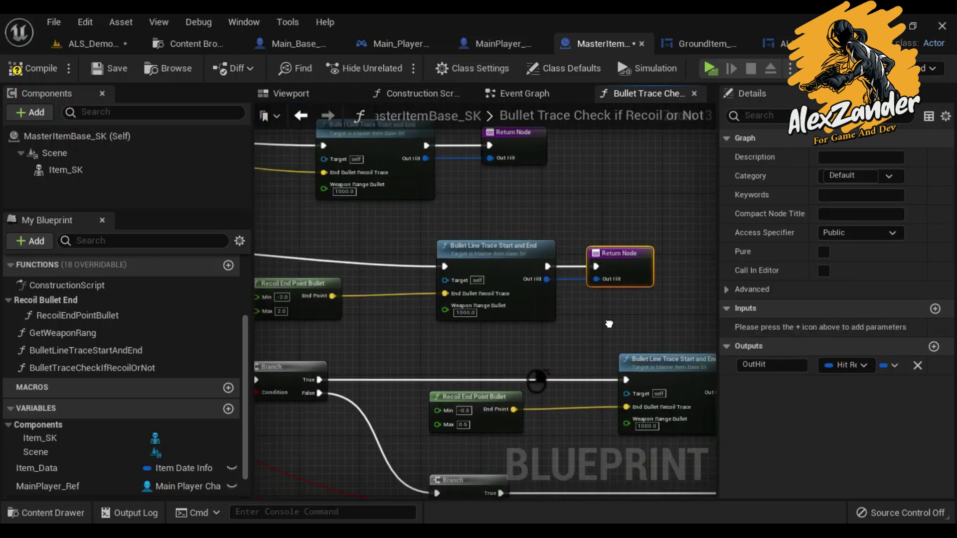
{"action": "scroll", "coordinate": [488, 264], "scroll_direction": "up", "scroll_amount": 4}
{"action": "left_click_drag", "start_coordinate": [484, 280], "coordinate": [558, 280]}
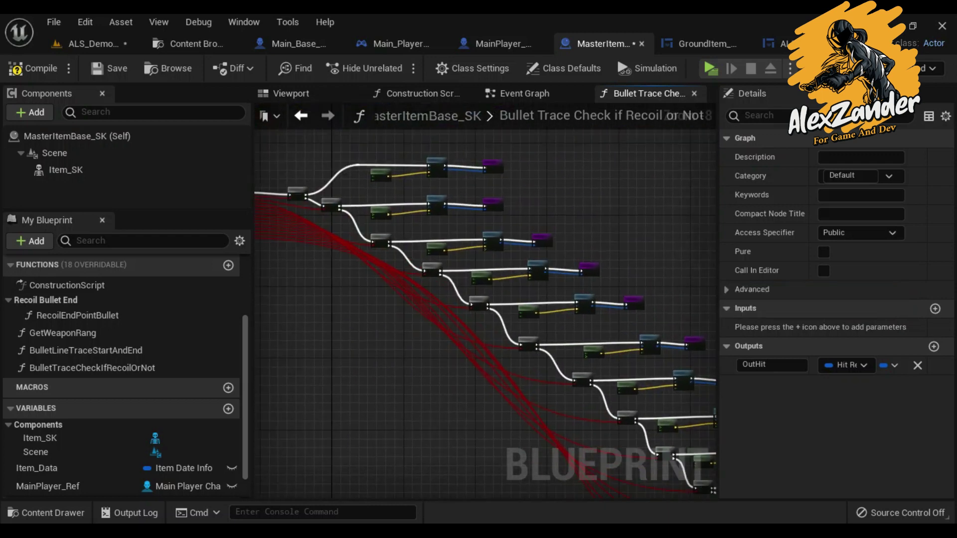
Create a Float local variable named WeaponRangFromDataItem
{"action": "scroll", "coordinate": [451, 313], "scroll_direction": "up", "scroll_amount": 8}
{"action": "scroll", "coordinate": [104, 468], "scroll_direction": "down", "scroll_amount": 2}
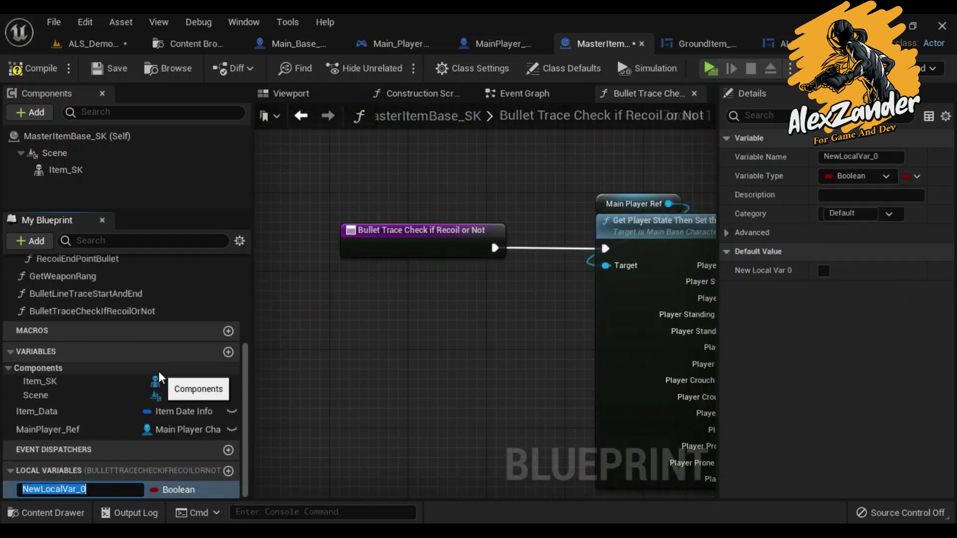
{"action": "type", "text": "B"}
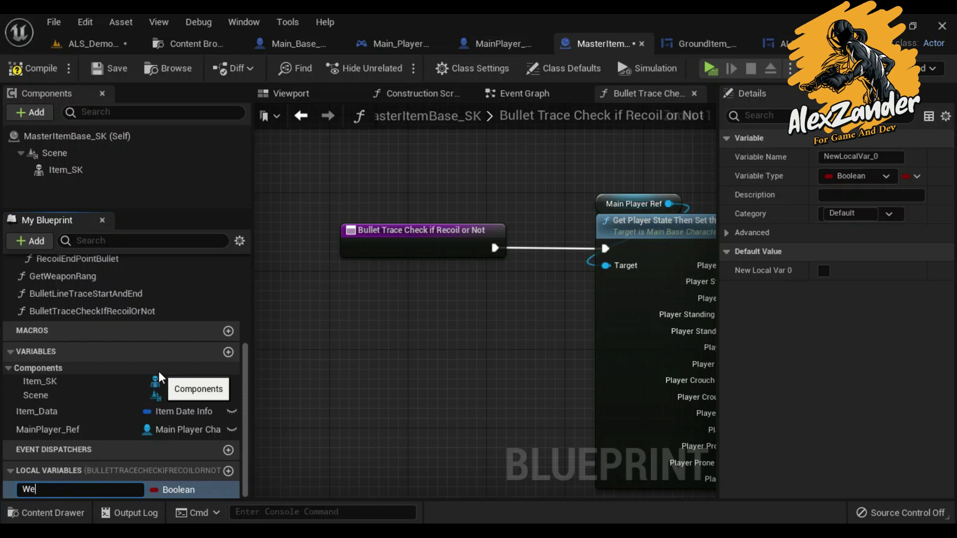
{"action": "type", "text": "onRangFromDataItem"}
{"action": "key", "text": "Return"}
{"action": "left_click", "coordinate": [859, 176]}
{"action": "left_click", "coordinate": [808, 283]}
Set WeaponRangFromDataItem right after the entry node, fed by a new entry input
{"action": "right_click_drag", "start_coordinate": [464, 249], "coordinate": [558, 229]}
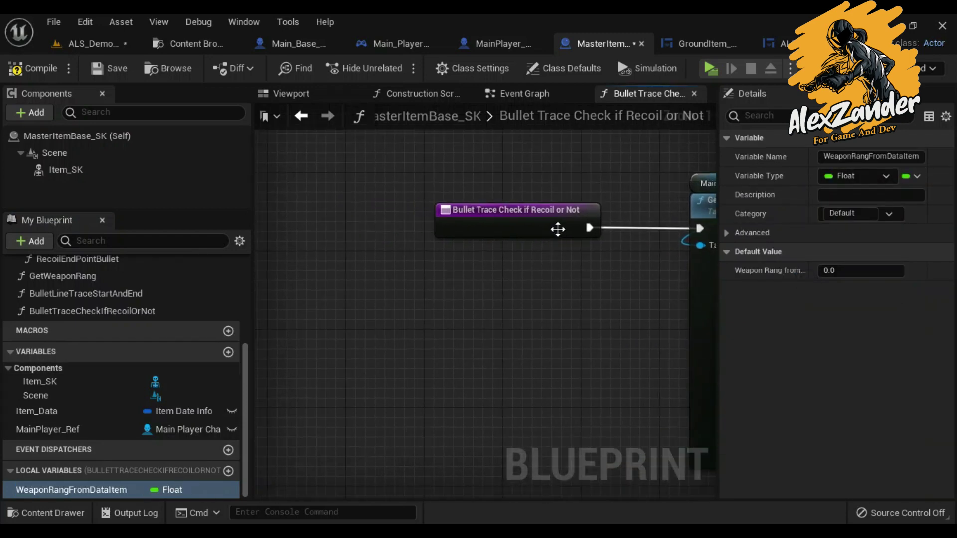
{"action": "left_click_drag", "start_coordinate": [543, 229], "coordinate": [362, 228]}
{"action": "left_click_drag", "start_coordinate": [82, 494], "coordinate": [399, 234], "text": "alt"}
{"action": "left_click_drag", "start_coordinate": [519, 232], "coordinate": [567, 235]}
{"action": "left_click_drag", "start_coordinate": [468, 252], "coordinate": [394, 246]}
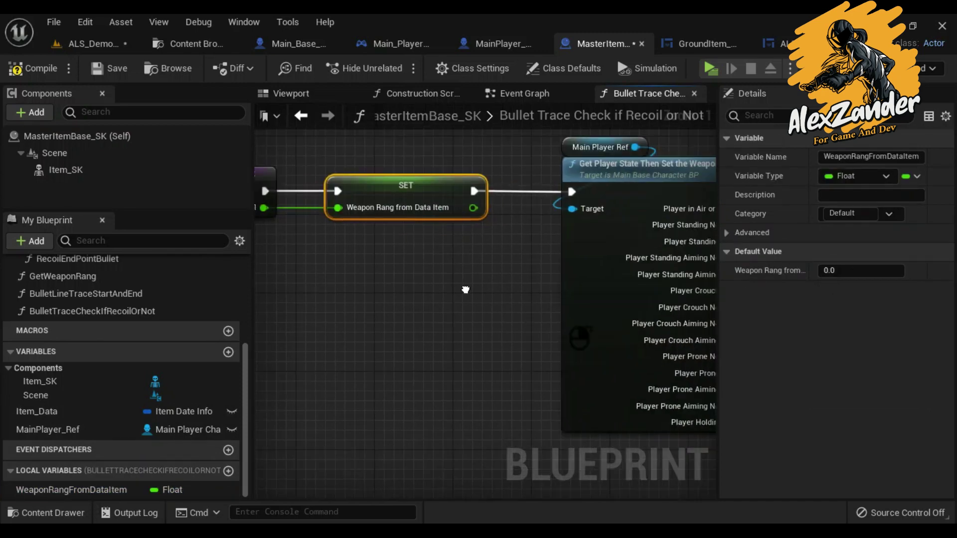
Place WeaponRangFromDataItem getters beside the trace nodes, deleting an extra one
{"action": "scroll", "coordinate": [525, 254], "scroll_direction": "down", "scroll_amount": 5}
{"action": "scroll", "coordinate": [525, 259], "scroll_direction": "up", "scroll_amount": 5}
{"action": "right_click_drag", "start_coordinate": [489, 324], "coordinate": [556, 244]}
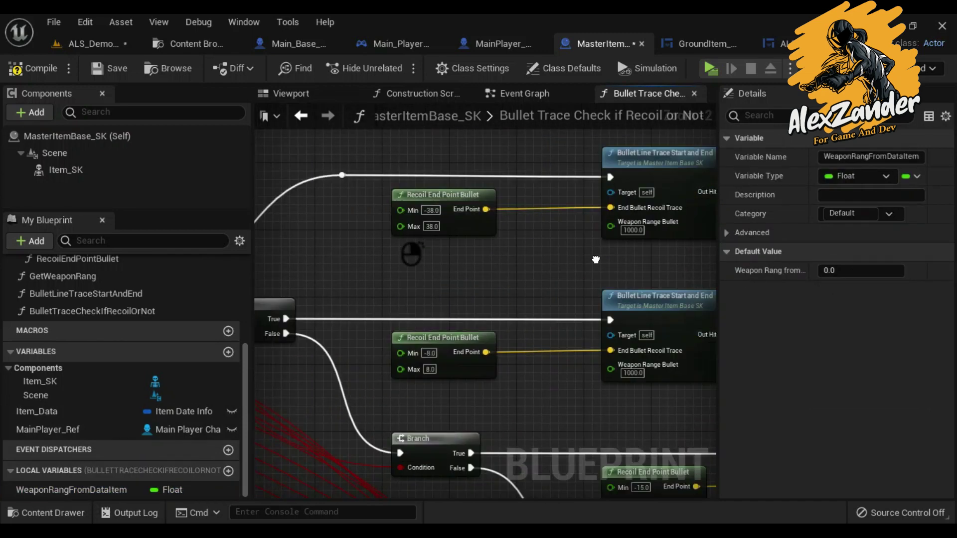
{"action": "left_click_drag", "start_coordinate": [85, 490], "coordinate": [399, 224], "text": "ctrl"}
{"action": "left_click_drag", "start_coordinate": [463, 237], "coordinate": [608, 258]}
{"action": "right_click_drag", "start_coordinate": [598, 333], "coordinate": [427, 233]}
{"action": "mouse_move", "coordinate": [85, 490]}
{"action": "left_mouse_down", "text": "ctrl"}
{"action": "mouse_move", "coordinate": [342, 339]}
{"action": "mouse_move", "coordinate": [443, 345]}
{"action": "left_mouse_up", "text": "ctrl"}
{"action": "right_click_drag", "start_coordinate": [445, 349], "coordinate": [353, 279]}
{"action": "key", "text": "Delete"}
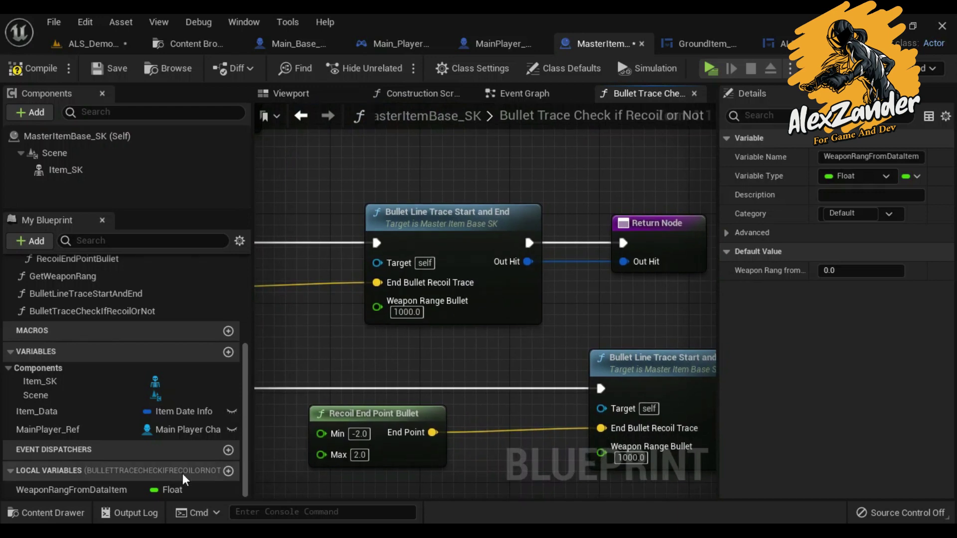
Place WeaponRangFromDataItem getters beside the Bullet Line Trace nodes and wire them into Weapon Range Bullet
{"action": "mouse_move", "coordinate": [85, 490]}
{"action": "left_mouse_down", "text": "ctrl"}
{"action": "mouse_move", "coordinate": [377, 302]}
{"action": "mouse_move", "coordinate": [460, 339]}
{"action": "left_mouse_up", "text": "ctrl"}
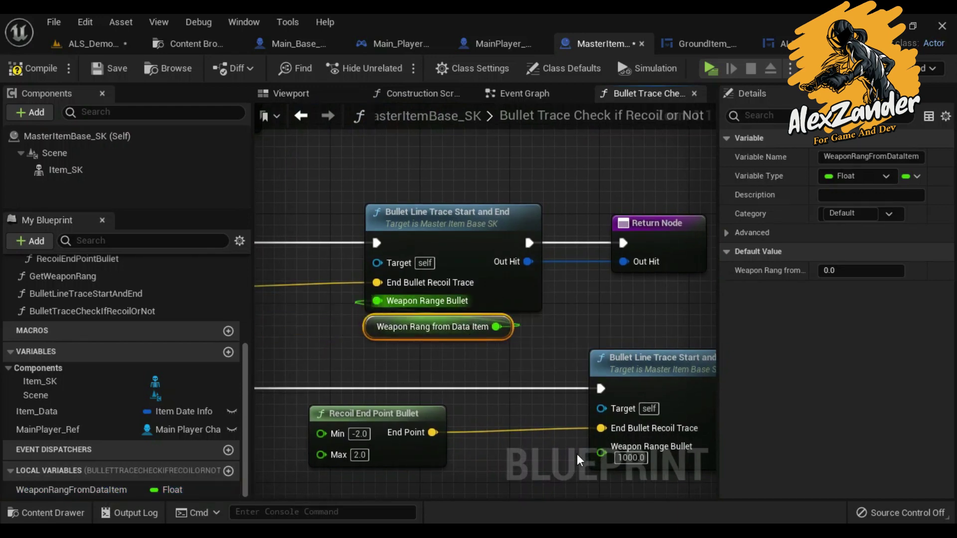
{"action": "mouse_move", "coordinate": [85, 490]}
{"action": "left_mouse_down"}
{"action": "mouse_move", "coordinate": [203, 468]}
{"action": "mouse_move", "coordinate": [388, 259]}
{"action": "left_mouse_up"}
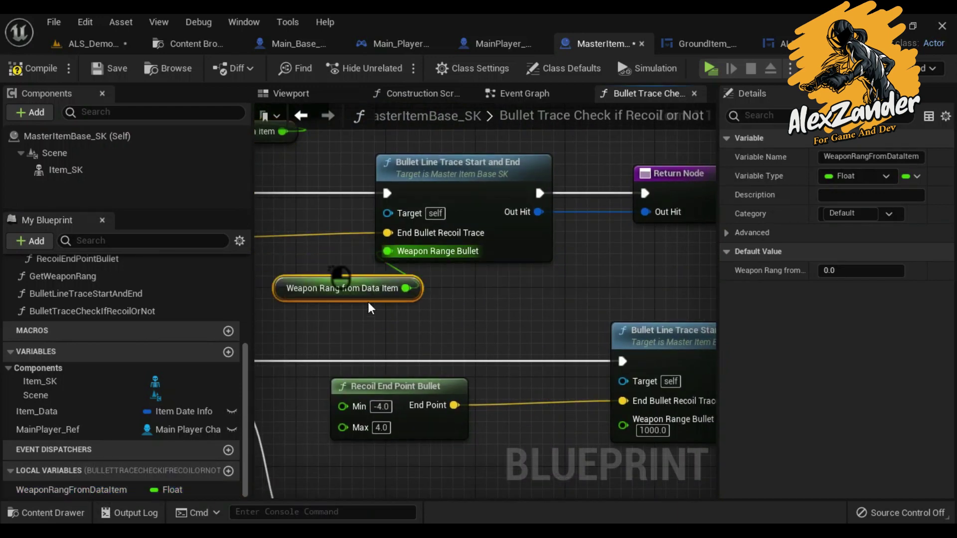
{"action": "right_click_drag", "start_coordinate": [550, 404], "coordinate": [404, 272]}
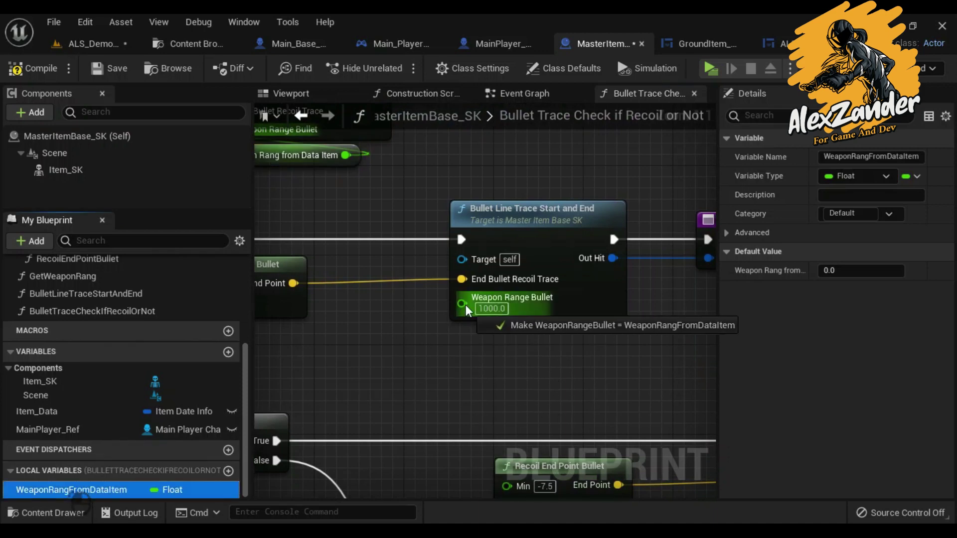
{"action": "left_click_drag", "start_coordinate": [85, 490], "coordinate": [466, 304], "text": "ctrl"}
{"action": "left_click_drag", "start_coordinate": [438, 354], "coordinate": [532, 338]}
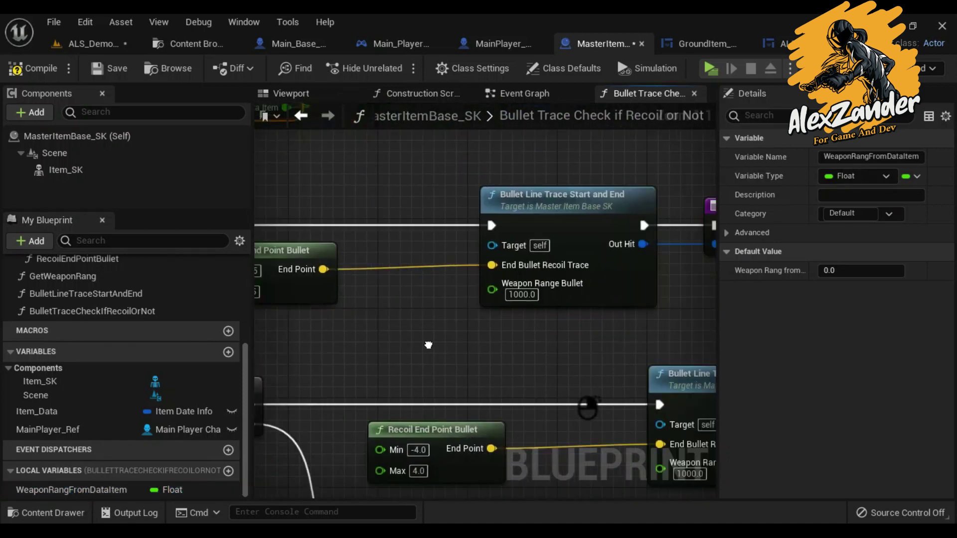
{"action": "mouse_move", "coordinate": [97, 486]}
{"action": "left_mouse_down"}
{"action": "mouse_move", "coordinate": [419, 301]}
{"action": "mouse_move", "coordinate": [299, 276]}
{"action": "left_mouse_up"}
{"action": "left_click_drag", "start_coordinate": [368, 287], "coordinate": [508, 310]}
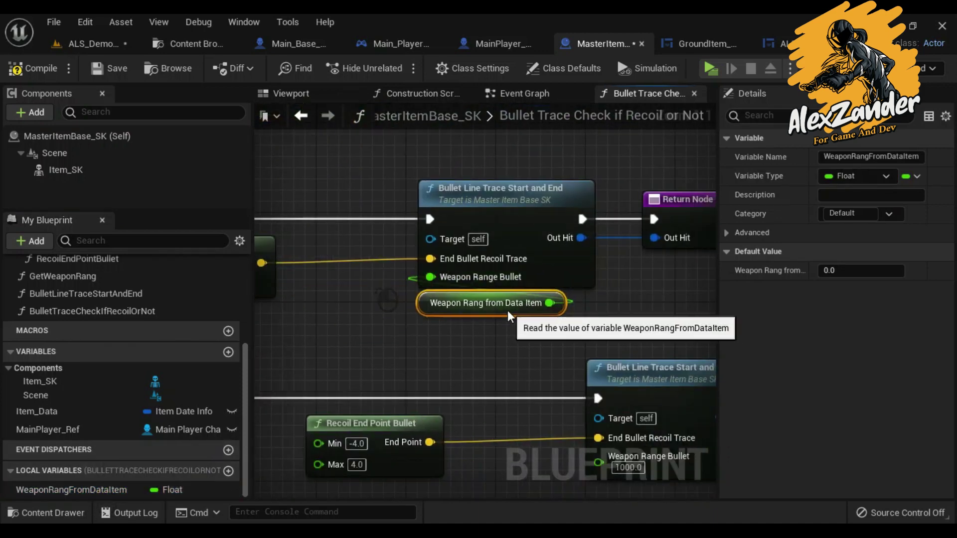
{"action": "left_click_drag", "start_coordinate": [72, 490], "coordinate": [347, 229]}
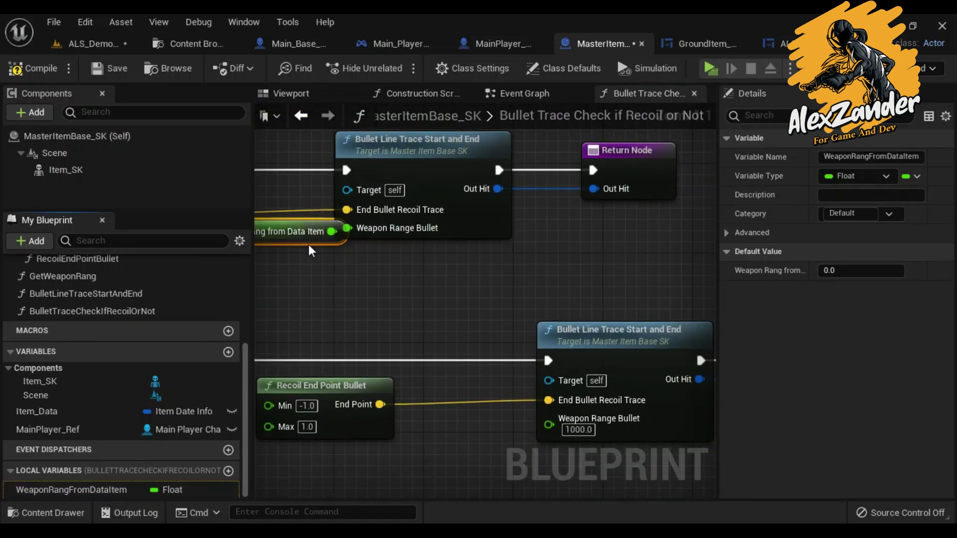
{"action": "left_click_drag", "start_coordinate": [420, 268], "coordinate": [431, 267]}
{"action": "left_click_drag", "start_coordinate": [71, 490], "coordinate": [549, 421]}
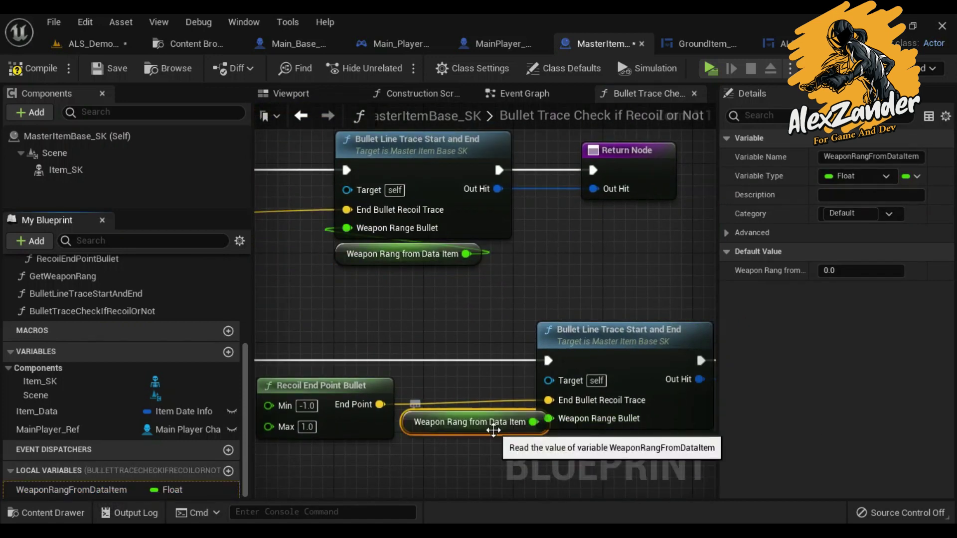
{"action": "left_click_drag", "start_coordinate": [71, 490], "coordinate": [327, 229]}
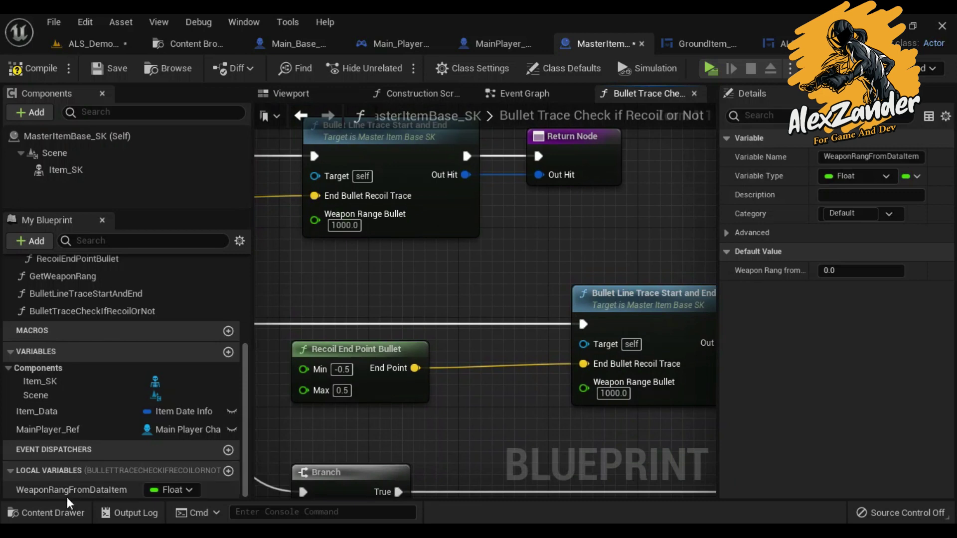
{"action": "left_click_drag", "start_coordinate": [71, 490], "coordinate": [585, 394]}
Undo the misplaced links and rewire WeaponRangFromDataItem into both traces' Weapon Range Bullet pins, replacing 1000.0
{"action": "key", "text": "ctrl+z"}
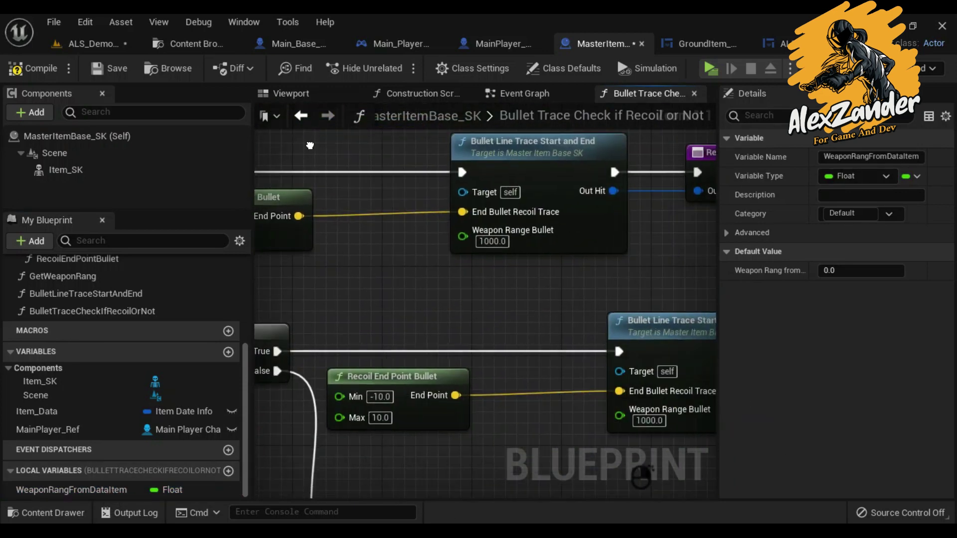
{"action": "key", "text": "ctrl+z"}
{"action": "left_click_drag", "start_coordinate": [71, 490], "coordinate": [349, 219]}
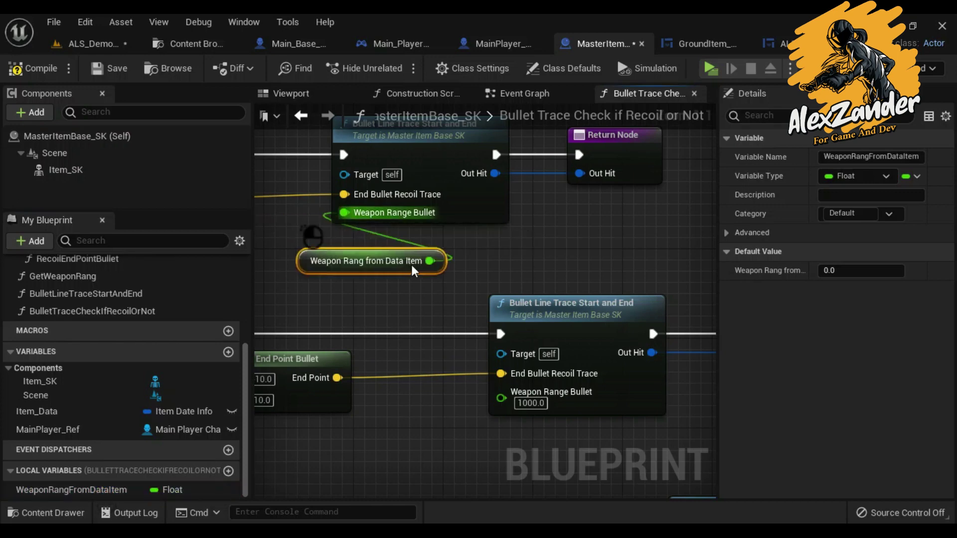
{"action": "left_click_drag", "start_coordinate": [71, 490], "coordinate": [522, 389]}
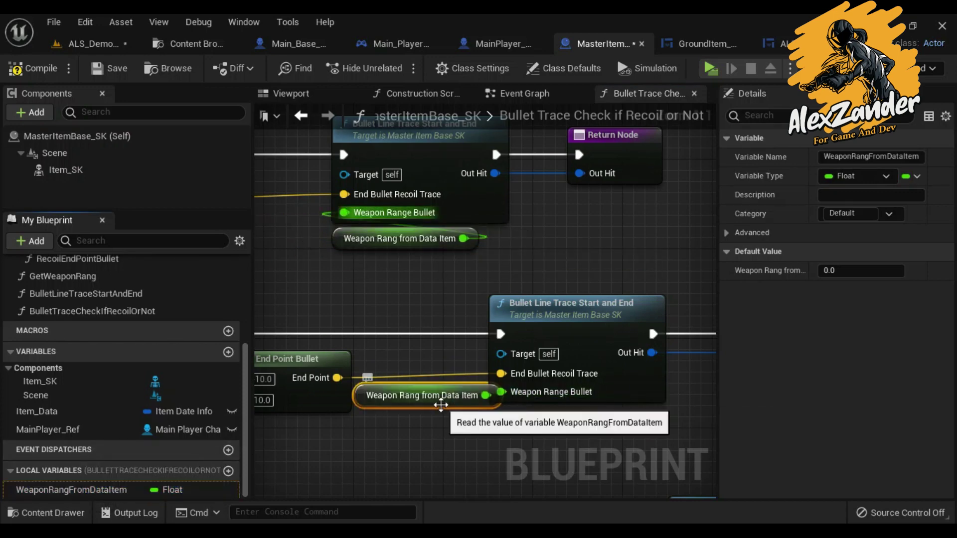
{"action": "key", "text": "ctrl+z"}
{"action": "key", "text": "ctrl+z"}
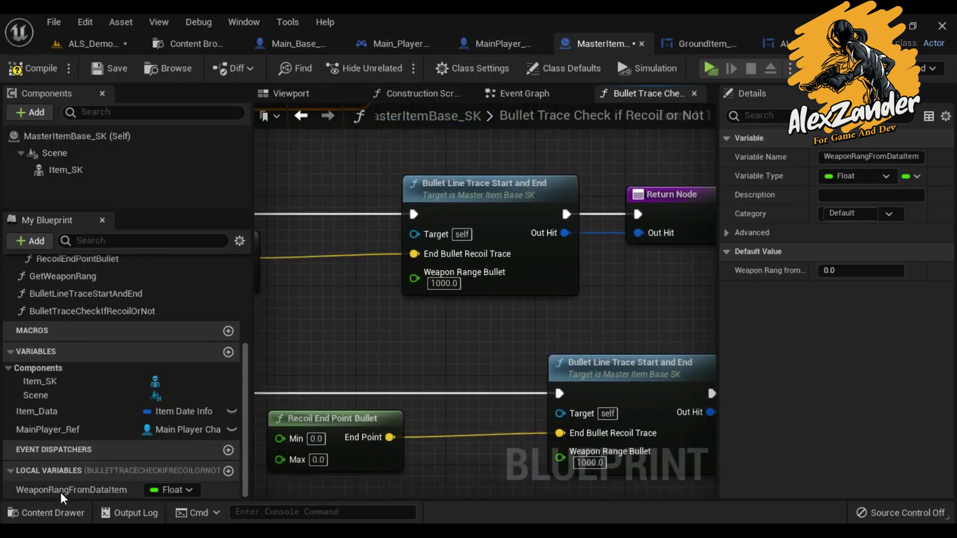
{"action": "left_click_drag", "start_coordinate": [61, 493], "coordinate": [464, 277]}
{"action": "left_click_drag", "start_coordinate": [122, 494], "coordinate": [560, 458]}
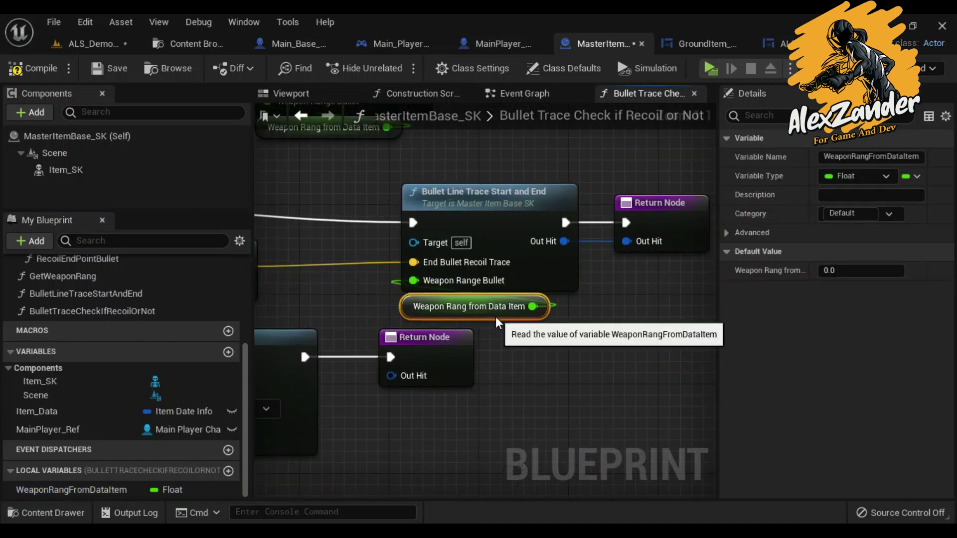
{"action": "scroll", "coordinate": [518, 340], "scroll_direction": "down", "scroll_amount": 4}
{"action": "right_click_drag", "start_coordinate": [518, 340], "coordinate": [453, 336]}
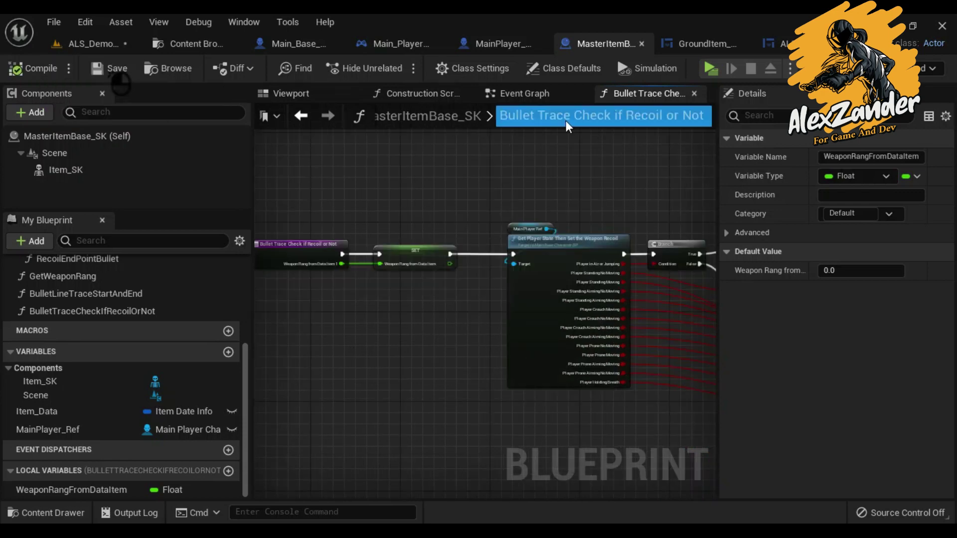
Compile the blueprint and add a Get Weapon Rang call to the Event Graph
{"action": "left_click", "coordinate": [694, 94]}
{"action": "scroll", "coordinate": [513, 224], "scroll_direction": "up", "scroll_amount": 2}
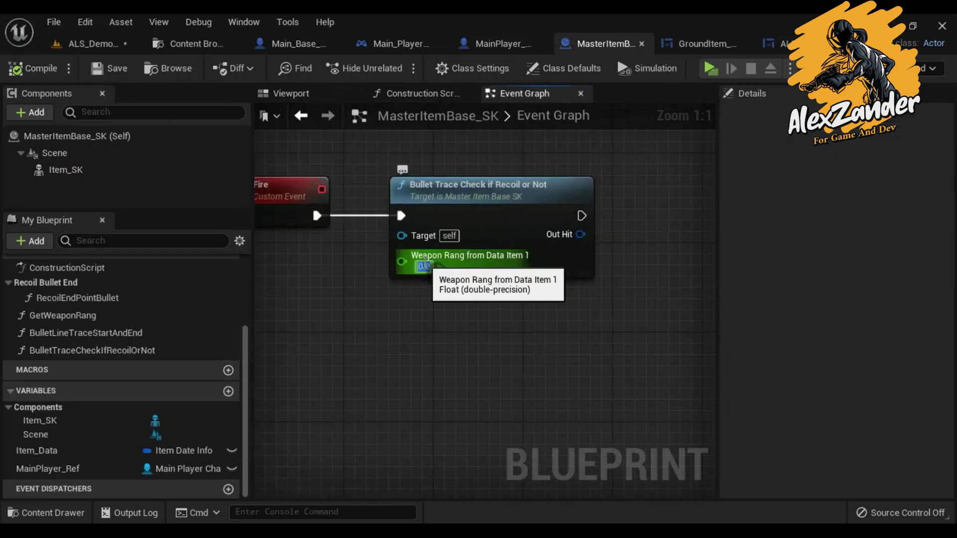
{"action": "left_click_drag", "start_coordinate": [62, 315], "coordinate": [392, 289]}
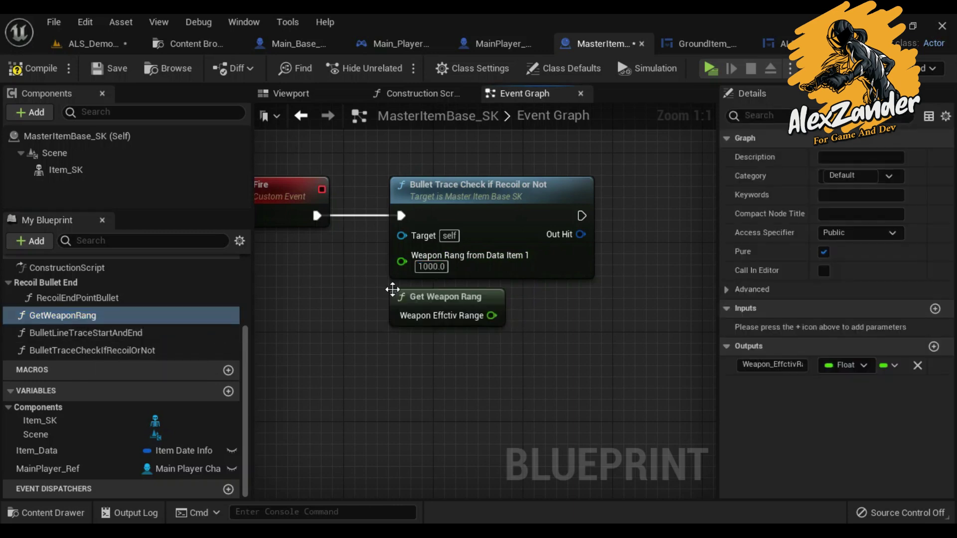
{"action": "scroll", "coordinate": [518, 338], "scroll_direction": "down", "scroll_amount": 2}
Reposition the Break Hit Result, display name and Print String nodes, wire the trace call into Print String, then compile and save
{"action": "right_click_drag", "start_coordinate": [519, 338], "coordinate": [267, 378]}
{"action": "scroll", "coordinate": [323, 277], "scroll_direction": "down", "scroll_amount": 2}
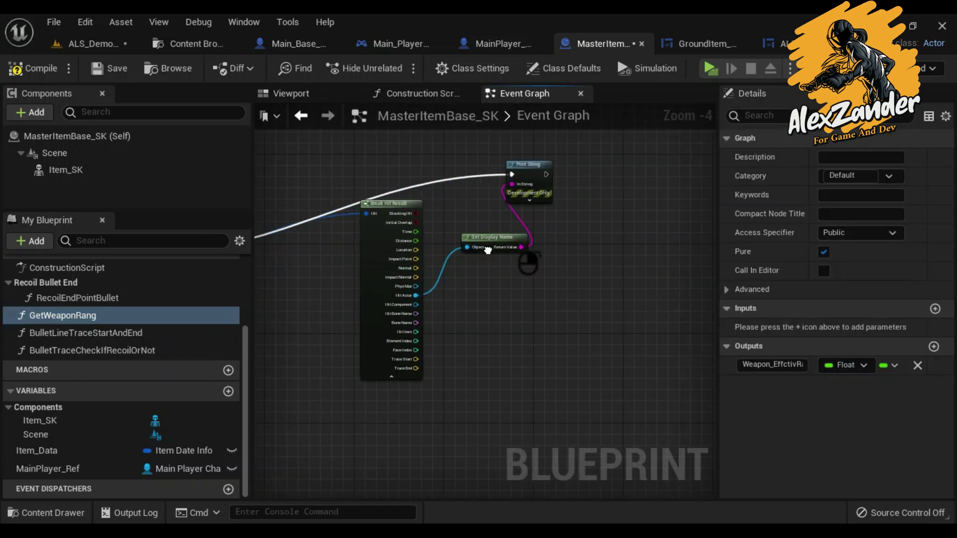
{"action": "left_click_drag", "start_coordinate": [409, 182], "coordinate": [552, 250]}
{"action": "right_click_drag", "start_coordinate": [424, 237], "coordinate": [676, 241]}
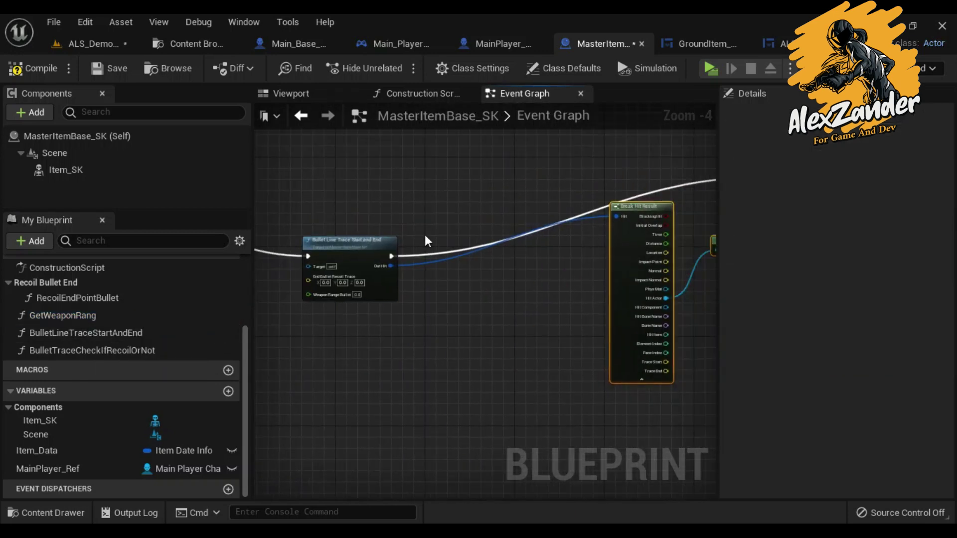
{"action": "left_click", "coordinate": [369, 279]}
{"action": "left_click", "coordinate": [527, 282]}
{"action": "scroll", "coordinate": [527, 282], "scroll_direction": "down", "scroll_amount": 3}
{"action": "mouse_move", "coordinate": [641, 228]}
{"action": "right_mouse_down"}
{"action": "mouse_move", "coordinate": [556, 300]}
{"action": "mouse_move", "coordinate": [383, 252]}
{"action": "right_mouse_up"}
{"action": "scroll", "coordinate": [314, 247], "scroll_direction": "up", "scroll_amount": 6}
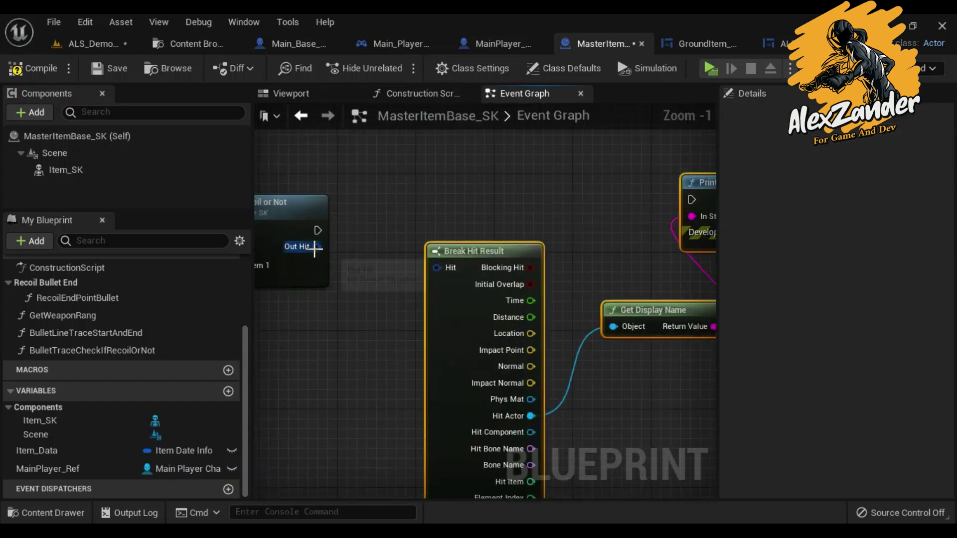
{"action": "left_click_drag", "start_coordinate": [463, 251], "coordinate": [394, 290]}
{"action": "left_click_drag", "start_coordinate": [640, 238], "coordinate": [640, 240]}
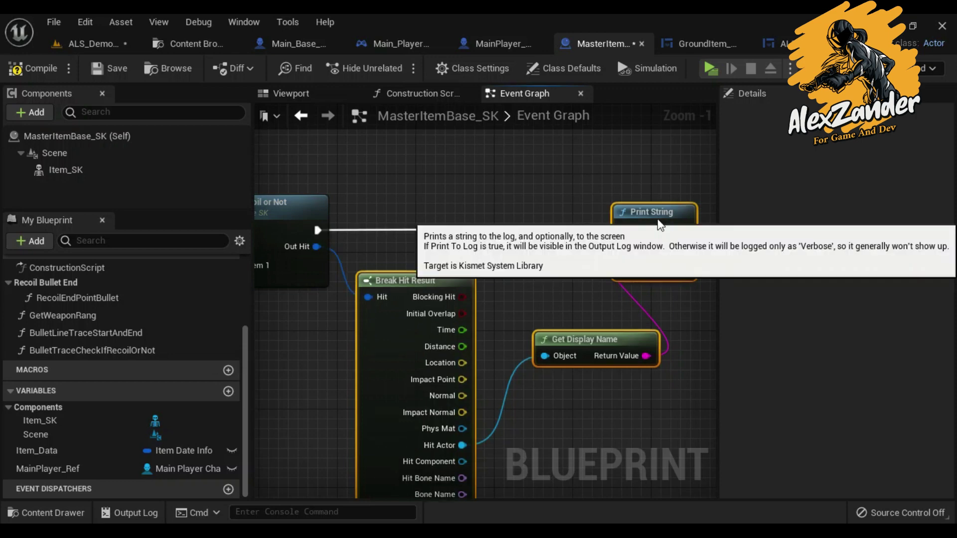
{"action": "scroll", "coordinate": [632, 262], "scroll_direction": "down", "scroll_amount": 3}
{"action": "scroll", "coordinate": [632, 262], "scroll_direction": "down", "scroll_amount": 1}
{"action": "left_click", "coordinate": [110, 71]}
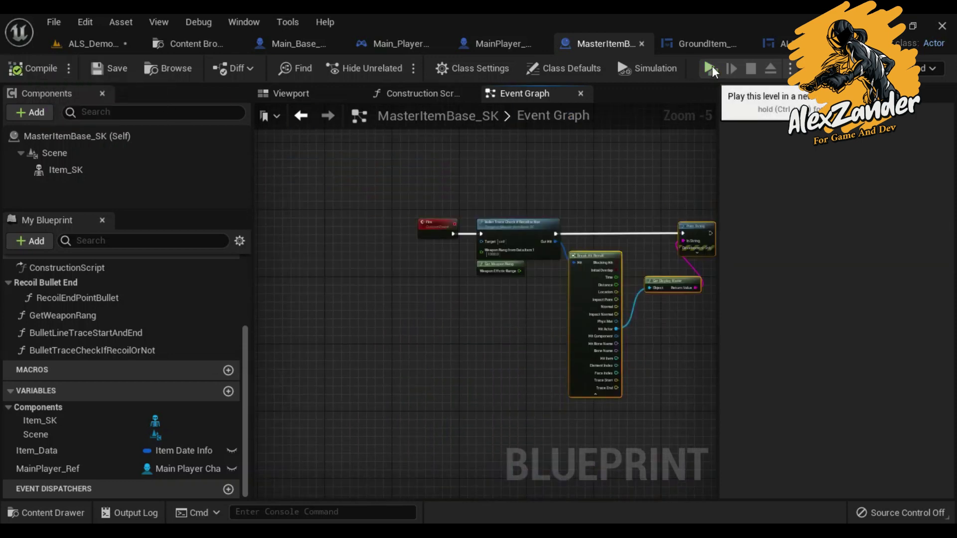
Open the BulletTraceCheckIfRecoilOrNot function graph from its call on the Fire event
{"action": "left_click", "coordinate": [546, 190]}
{"action": "right_click_drag", "start_coordinate": [546, 191], "coordinate": [519, 250]}
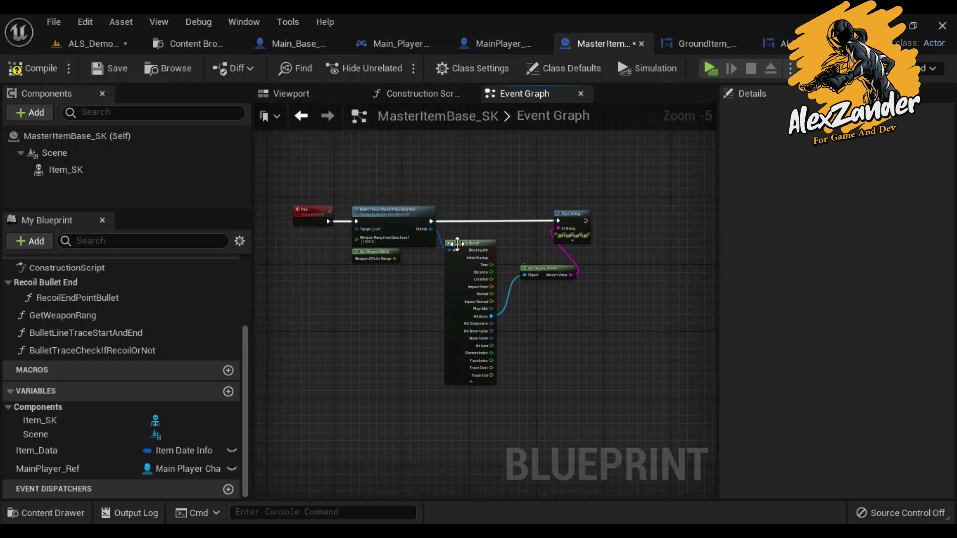
{"action": "scroll", "coordinate": [484, 234], "scroll_direction": "up", "scroll_amount": 2}
{"action": "right_click_drag", "start_coordinate": [474, 284], "coordinate": [480, 292]}
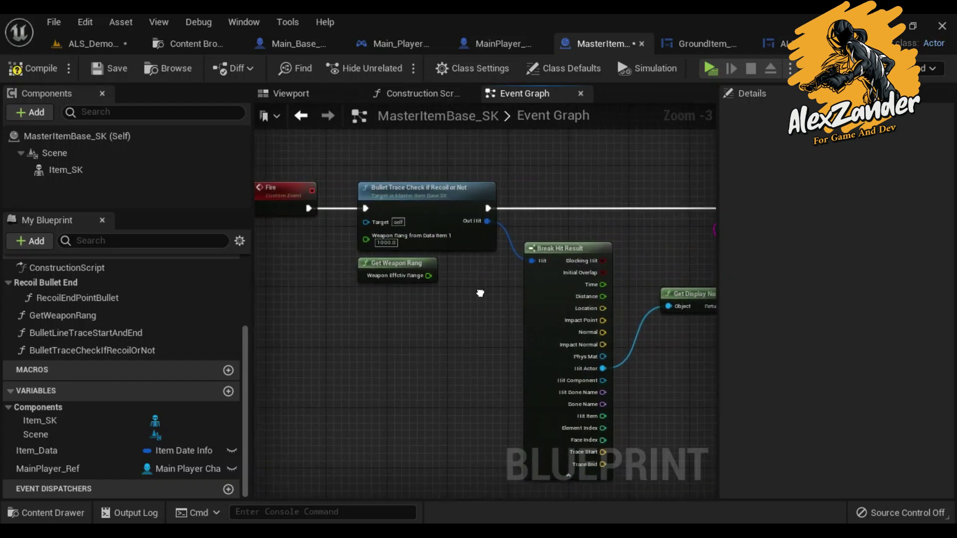
{"action": "double_click", "coordinate": [427, 198]}
{"action": "mouse_move", "coordinate": [480, 220]}
{"action": "right_mouse_down"}
{"action": "mouse_move", "coordinate": [479, 271]}
{"action": "mouse_move", "coordinate": [435, 282]}
{"action": "mouse_move", "coordinate": [475, 251]}
{"action": "right_mouse_up"}
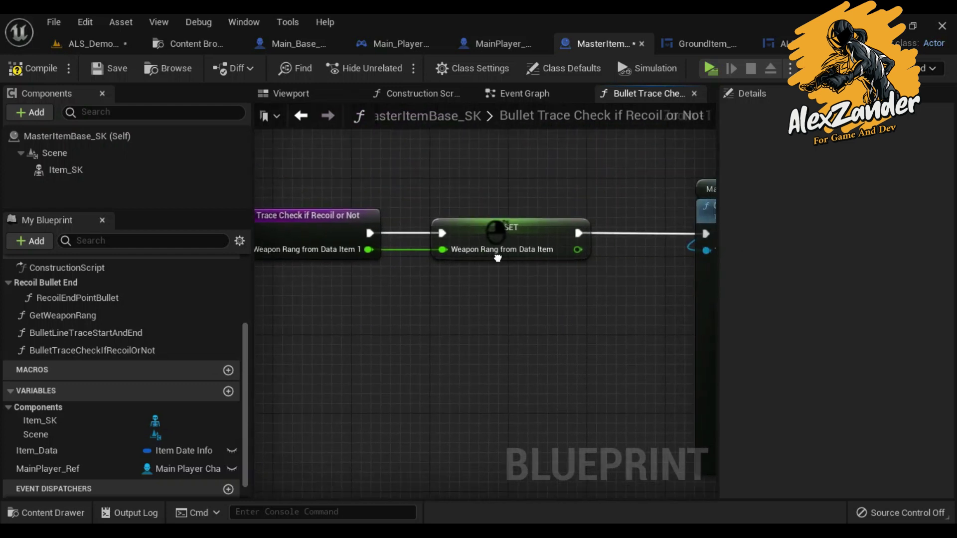
Add a Float input named Weapon Recoil to Cam to the function entry
{"action": "right_click_drag", "start_coordinate": [475, 250], "coordinate": [515, 248]}
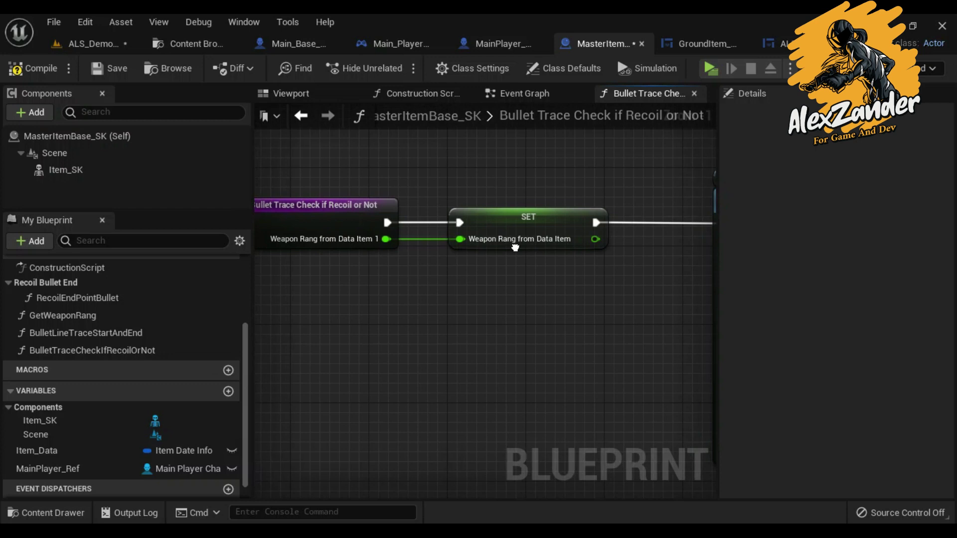
{"action": "left_click", "coordinate": [348, 211]}
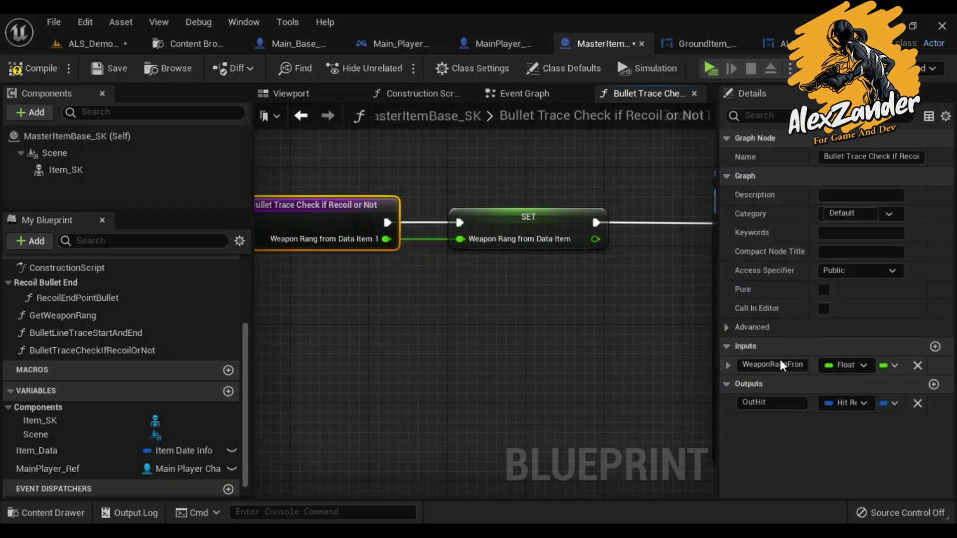
{"action": "left_click", "coordinate": [935, 347]}
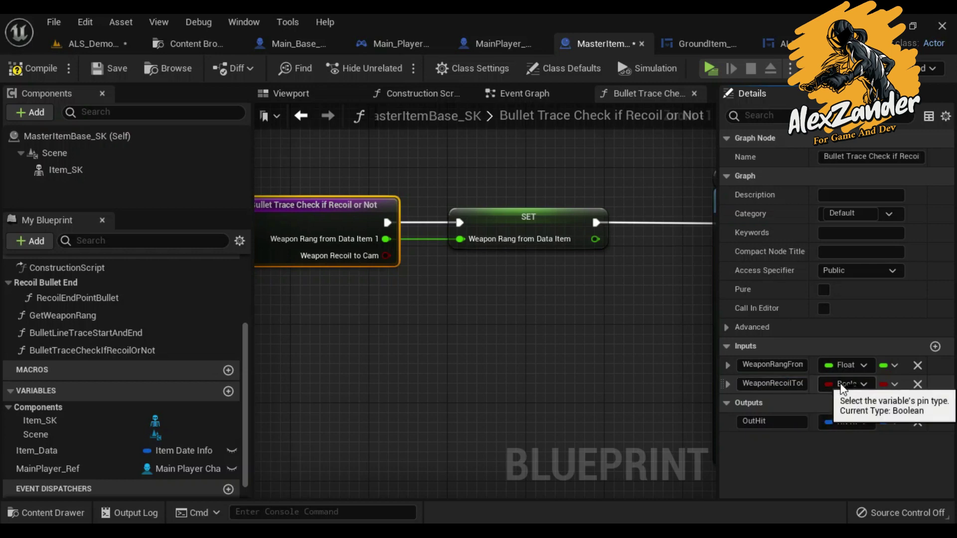
{"action": "left_click", "coordinate": [859, 384]}
{"action": "left_click", "coordinate": [793, 141]}
Promote the Weapon Recoil to Cam input pin to a local variable
{"action": "left_click_drag", "start_coordinate": [410, 295], "coordinate": [528, 218]}
{"action": "right_click_drag", "start_coordinate": [528, 218], "coordinate": [409, 218]}
{"action": "left_click_drag", "start_coordinate": [302, 249], "coordinate": [408, 282]}
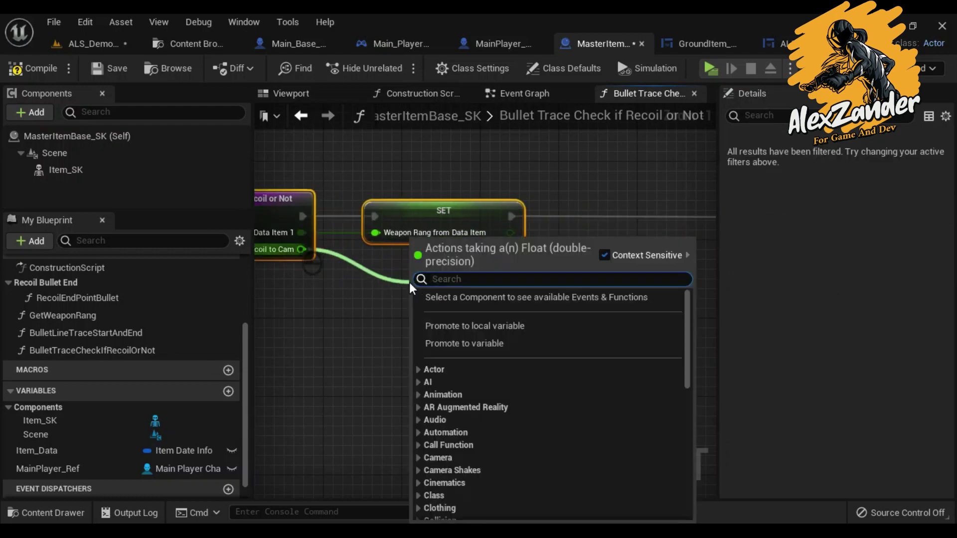
{"action": "left_click", "coordinate": [481, 325]}
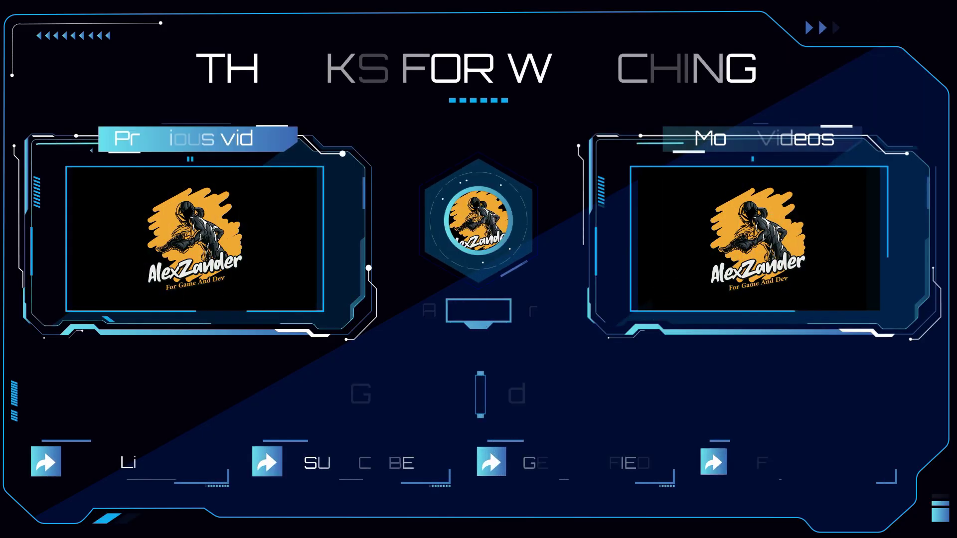